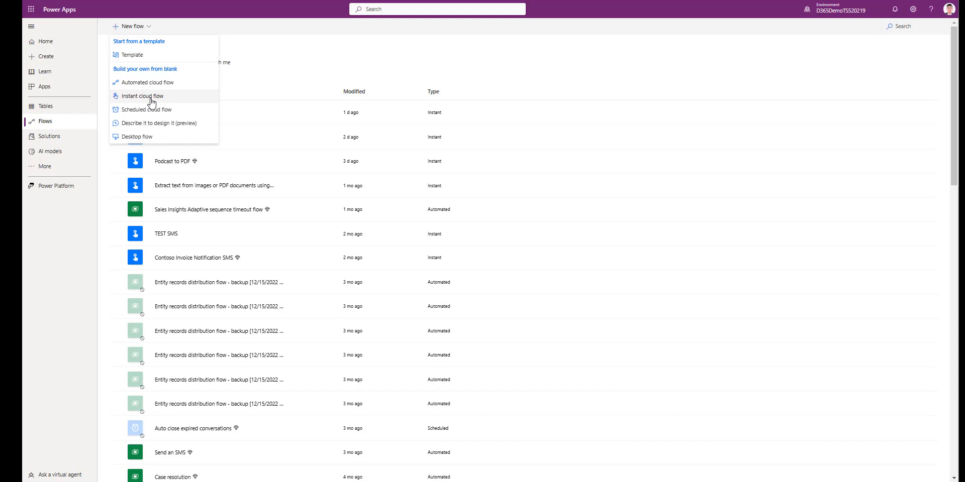
Create an instant cloud flow named "Podcast to PDF" that is manually triggered
{"action": "left_click", "coordinate": [150, 100]}
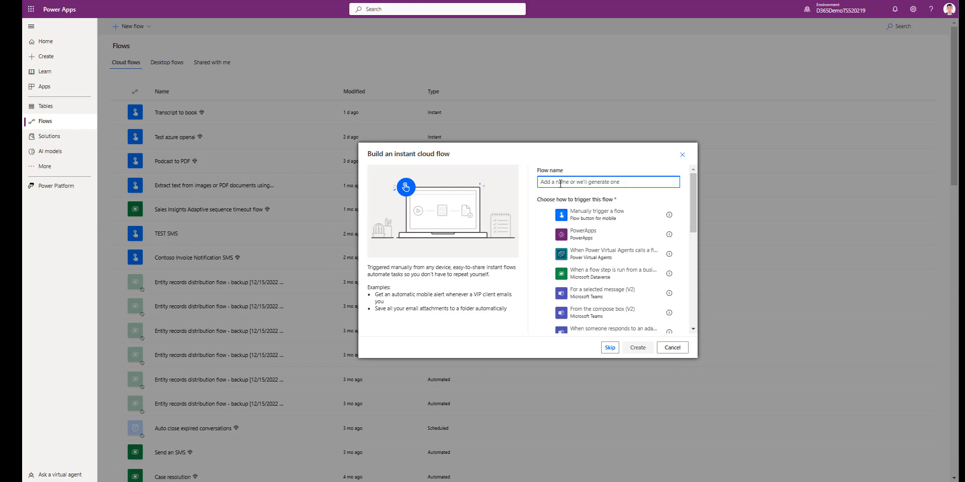
{"action": "type", "text": "Podcast to PDFD"}
{"action": "left_click", "coordinate": [609, 217]}
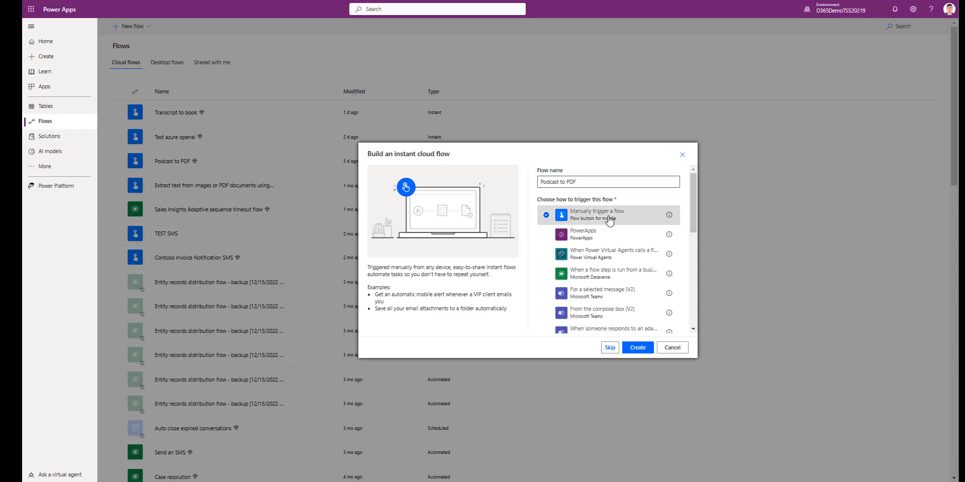
{"action": "left_click", "coordinate": [638, 347]}
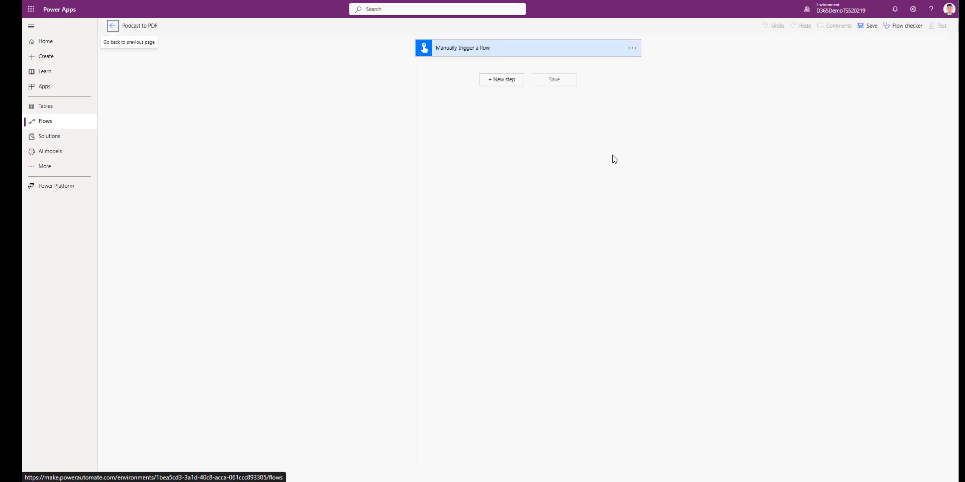
Start a new step below the manual trigger and add a text input to the trigger
{"action": "left_click", "coordinate": [497, 81]}
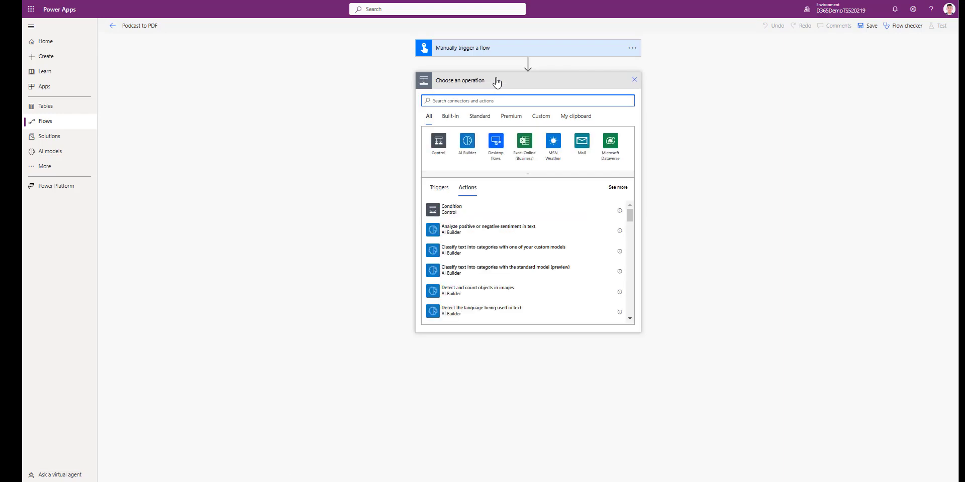
{"action": "left_click", "coordinate": [501, 50]}
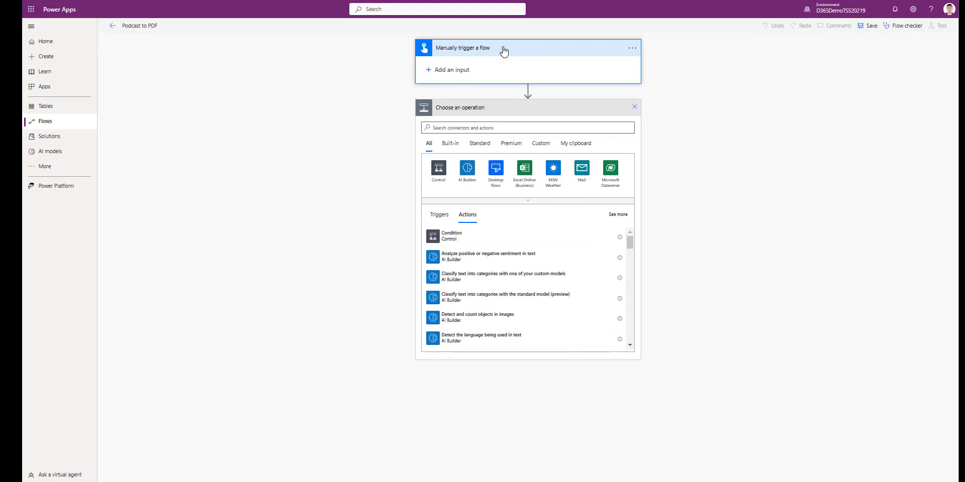
{"action": "left_click", "coordinate": [432, 70]}
{"action": "left_click", "coordinate": [439, 89]}
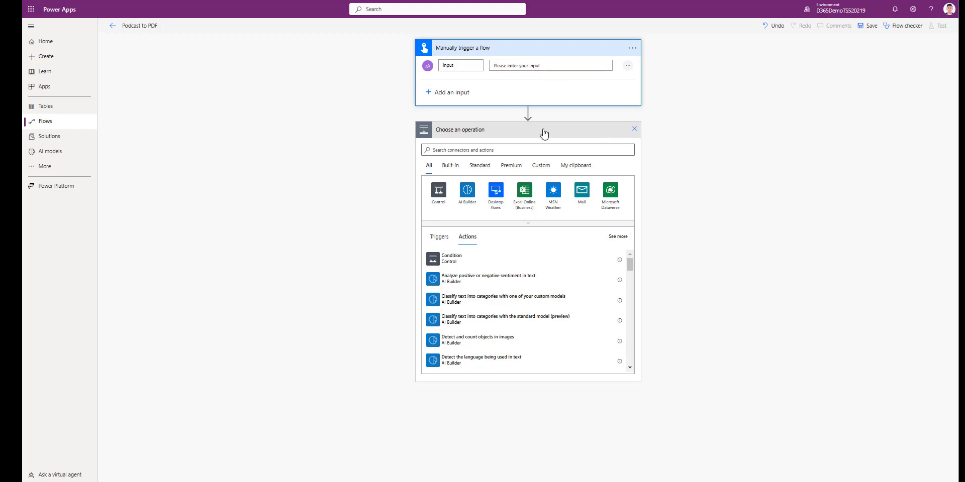
Add an Initialize variable action below the trigger and rename the action FinalText
{"action": "left_click", "coordinate": [481, 149]}
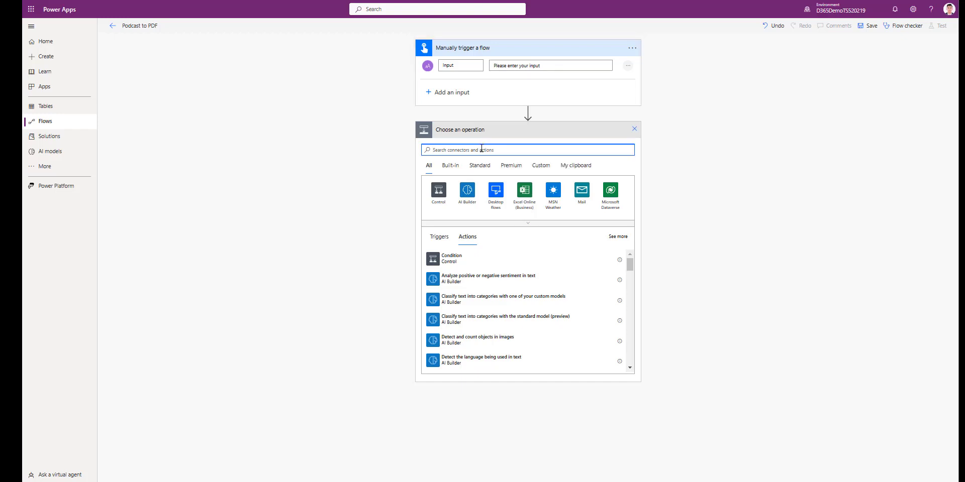
{"action": "type", "text": "initia"}
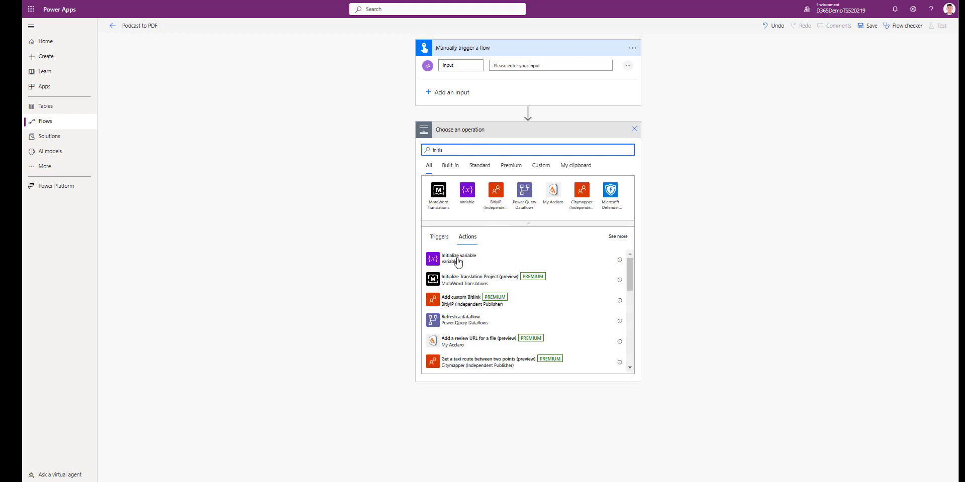
{"action": "left_click", "coordinate": [457, 261]}
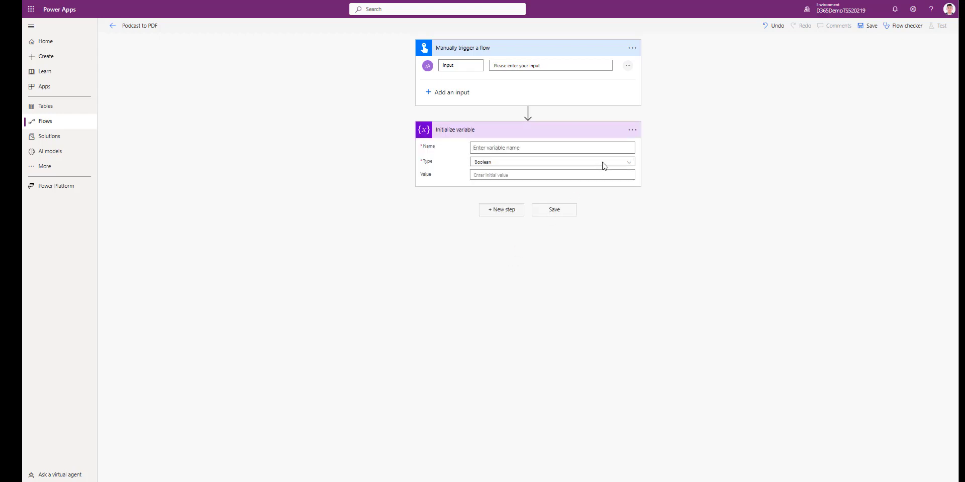
{"action": "left_click", "coordinate": [631, 132]}
{"action": "left_click", "coordinate": [674, 149]}
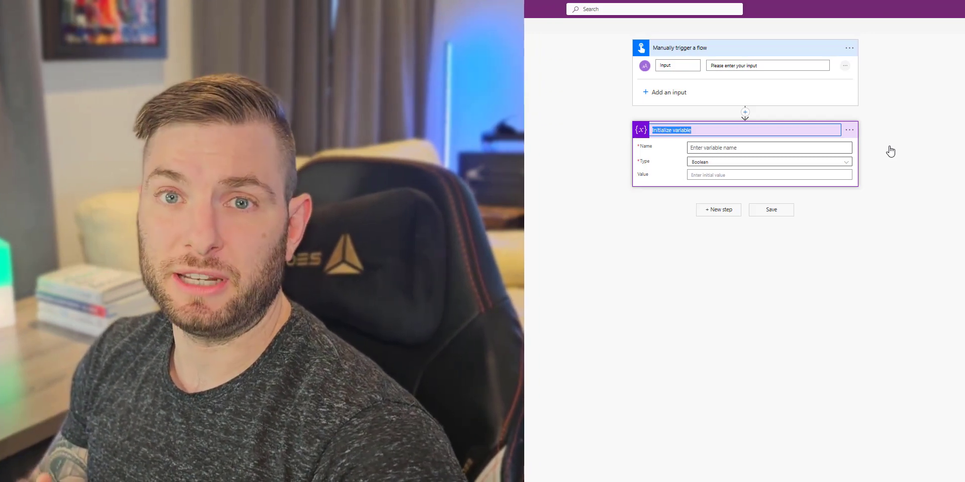
{"action": "type", "text": "Fina"}
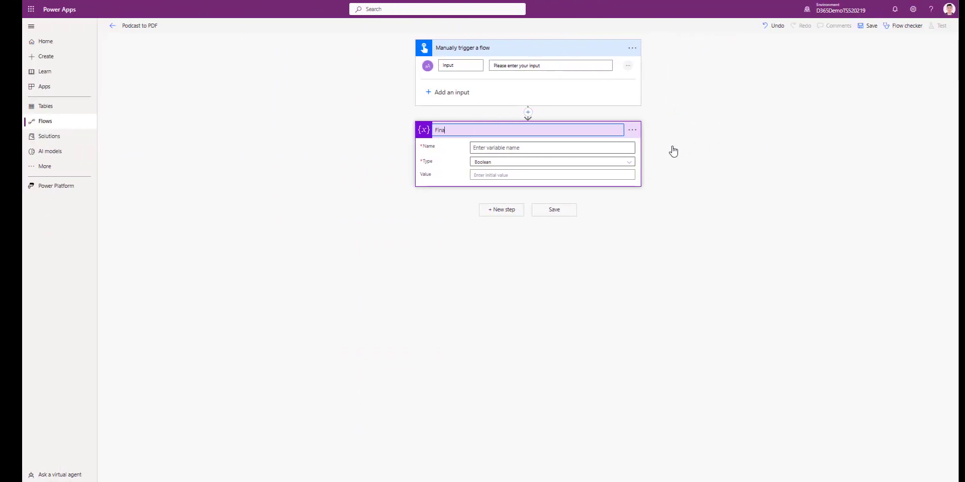
{"action": "type", "text": "ltEXT"}
{"action": "type", "text": "ext"}
Name the variable in the FinalText action FinalText and set its type to String
{"action": "left_click", "coordinate": [581, 145]}
{"action": "type", "text": "FinalTest"}
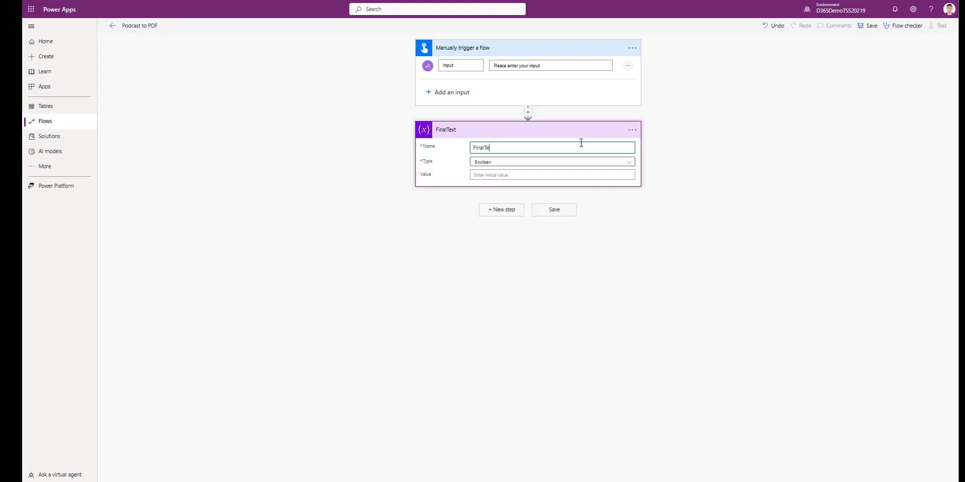
{"action": "key", "text": "BackSpace"}
{"action": "type", "text": "xt"}
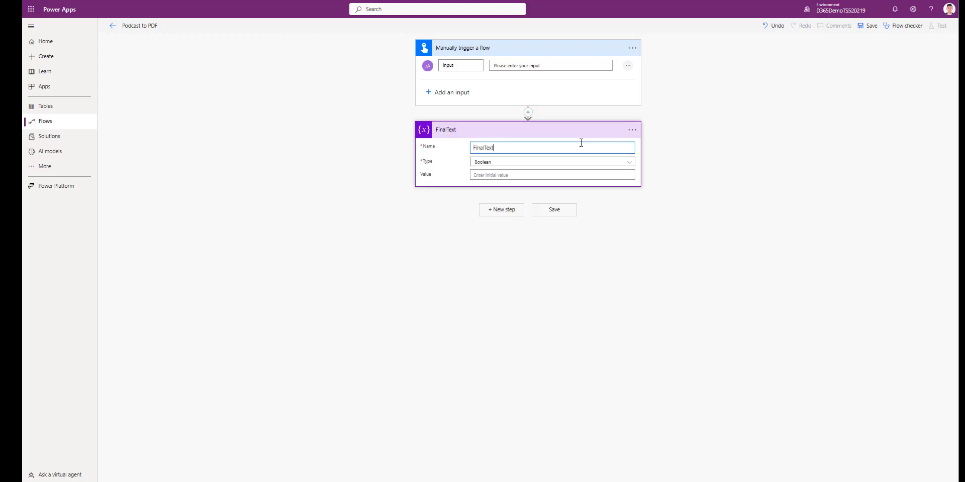
{"action": "left_click", "coordinate": [566, 168]}
{"action": "left_click", "coordinate": [556, 215]}
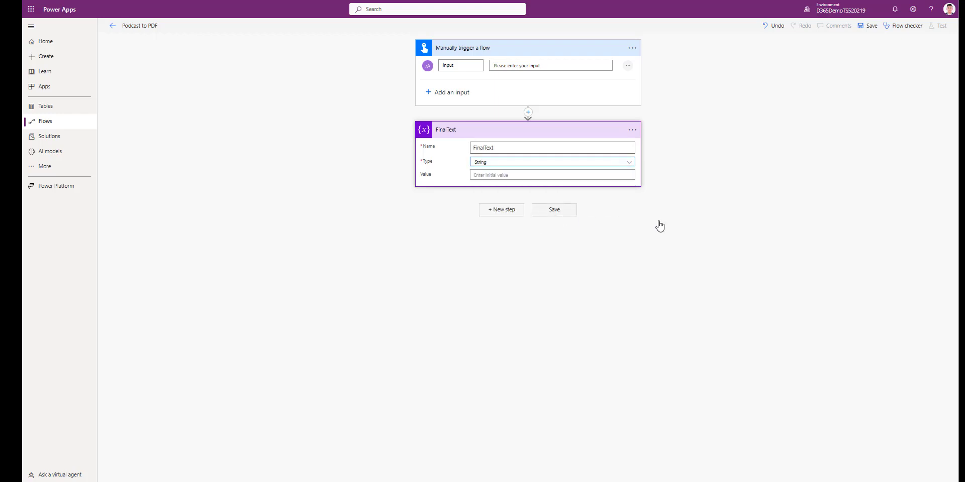
Add a second Initialize variable action below the FinalText action
{"action": "left_click", "coordinate": [518, 211]}
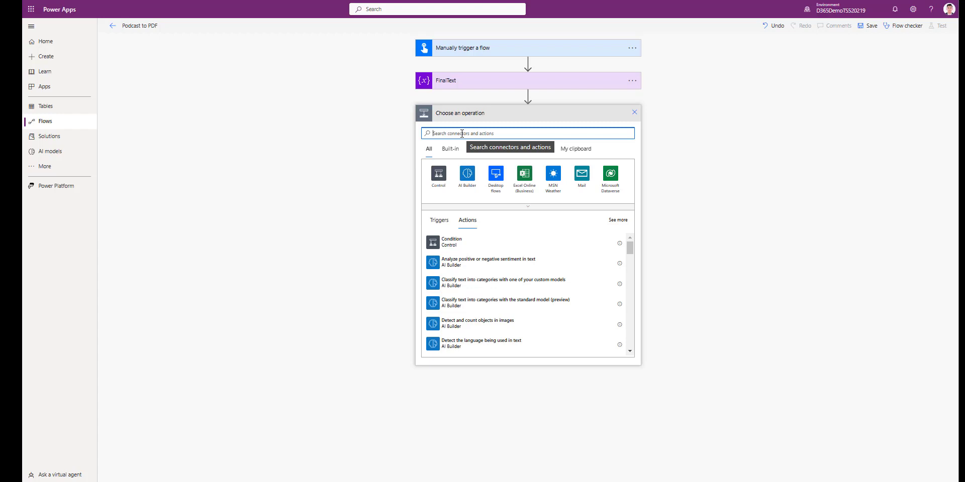
{"action": "type", "text": "in"}
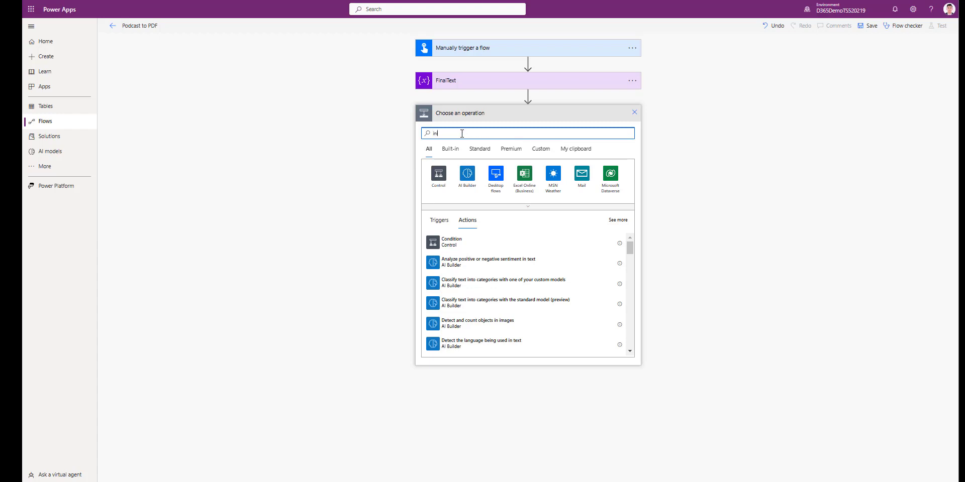
{"action": "type", "text": "i"}
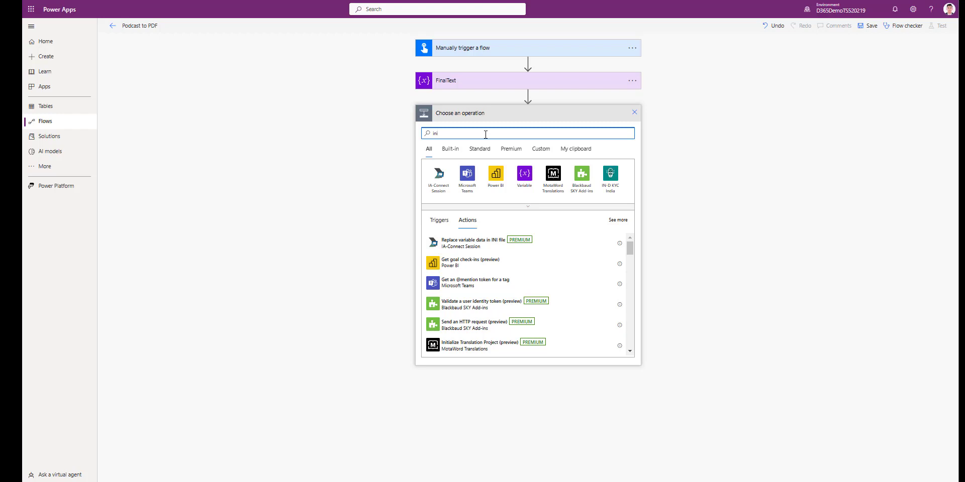
{"action": "left_click", "coordinate": [520, 185]}
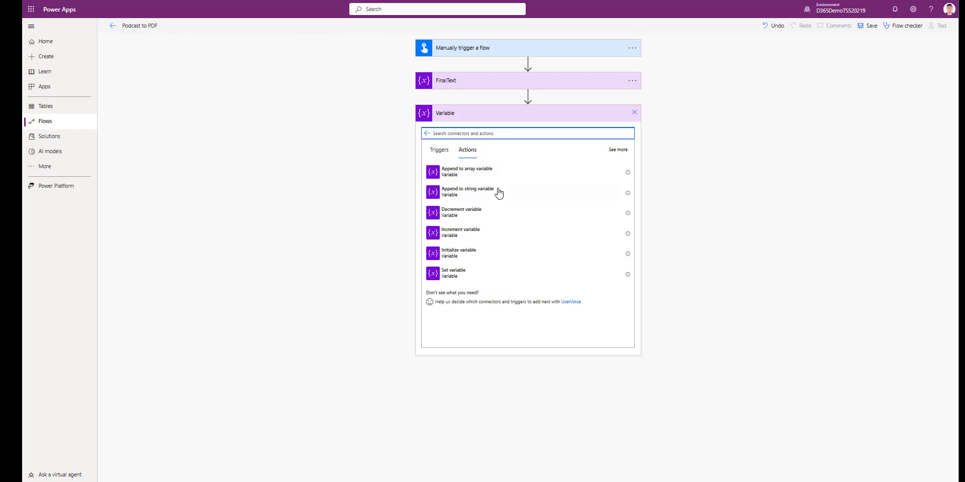
{"action": "left_click", "coordinate": [488, 255]}
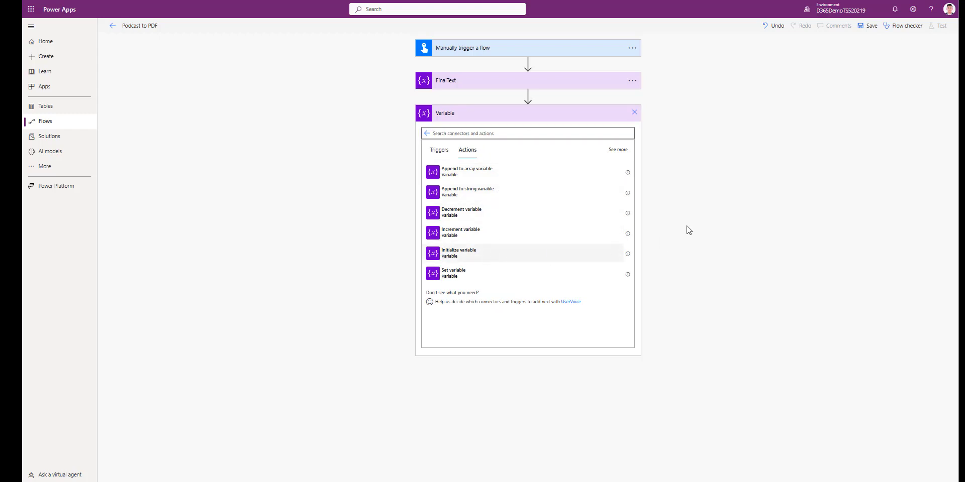
Rename the second Initialize variable action NumberOfCharacters and copy that name
{"action": "left_click", "coordinate": [632, 113]}
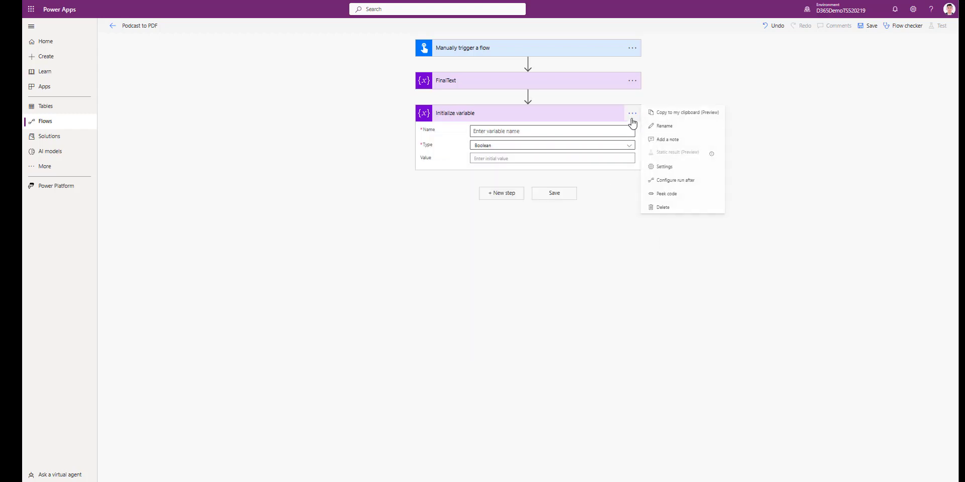
{"action": "left_click", "coordinate": [662, 127]}
{"action": "type", "text": "N"}
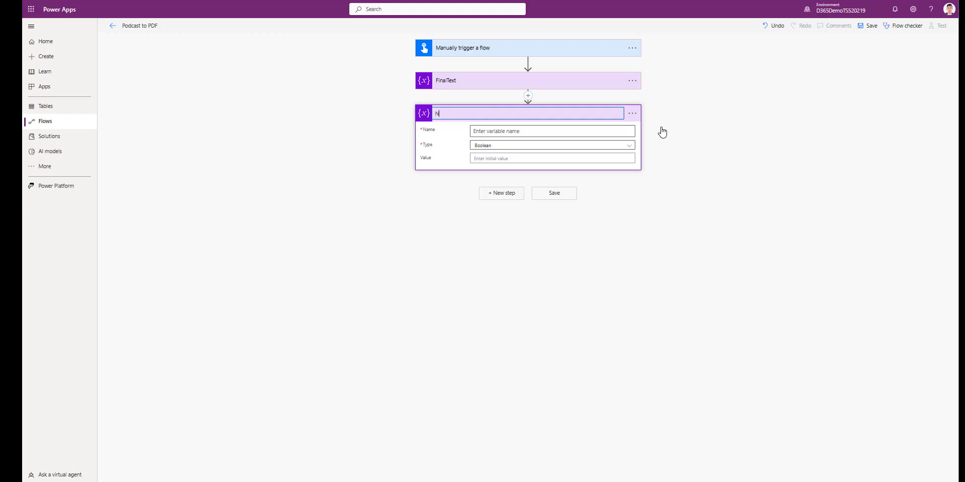
{"action": "type", "text": "umberOfCharacters"}
{"action": "key", "text": "ctrl+a"}
{"action": "key", "text": "ctrl+c"}
{"action": "key", "text": "Return"}
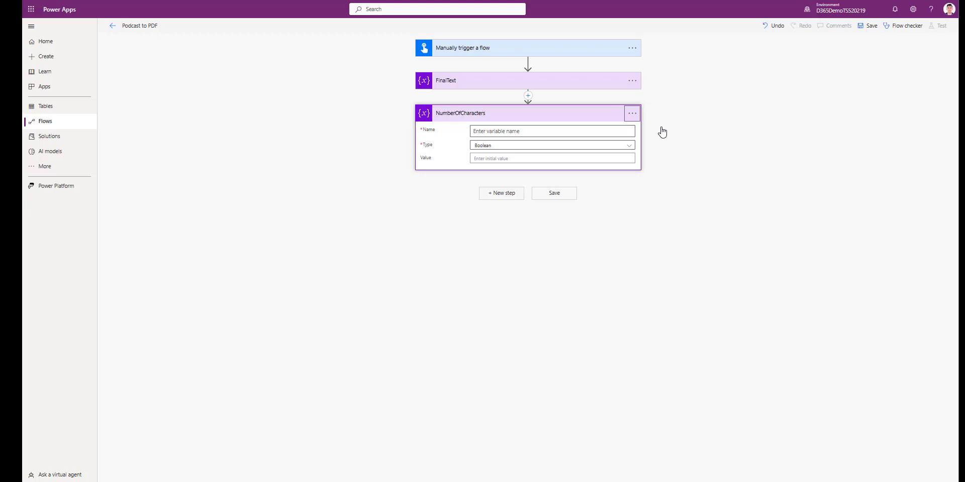
Configure the second variable with the name NumberOfCharacters, type Integer and initial value 5000
{"action": "left_click", "coordinate": [625, 130]}
{"action": "key", "text": "ctrl+v"}
{"action": "left_click", "coordinate": [626, 146]}
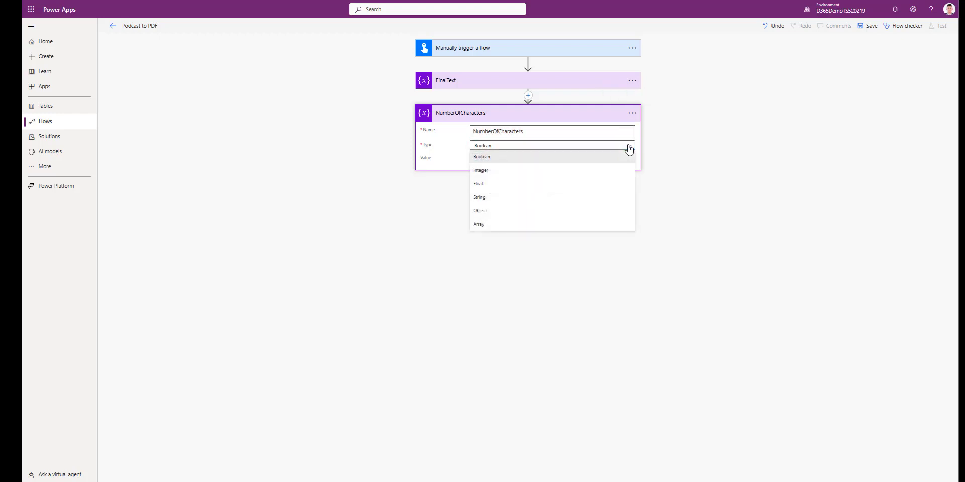
{"action": "left_click", "coordinate": [596, 170]}
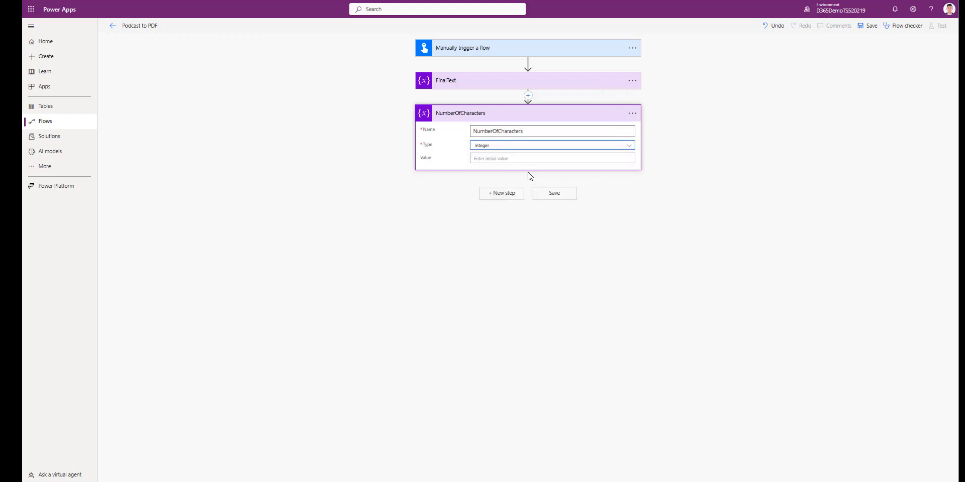
{"action": "left_click", "coordinate": [505, 158]}
{"action": "type", "text": "000"}
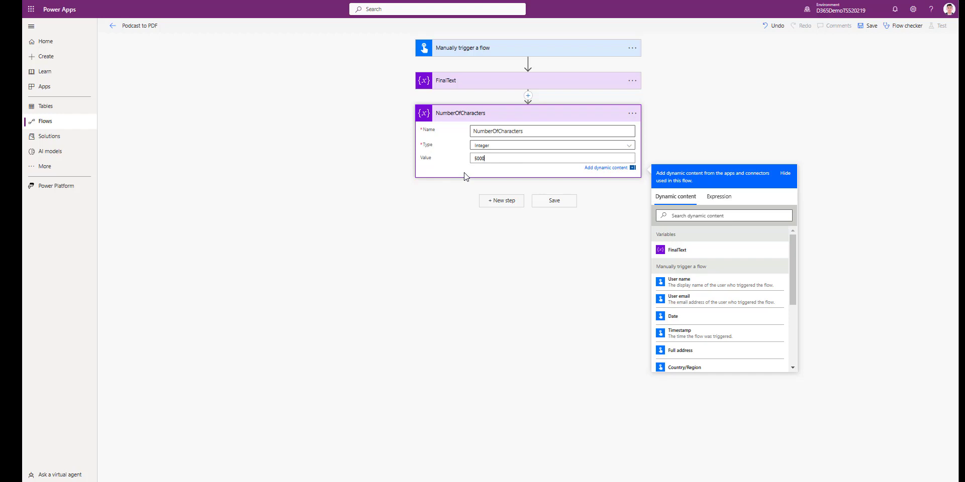
Add a third Initialize variable action below NumberOfCharacters and name its variable Prompt
{"action": "left_click", "coordinate": [501, 202]}
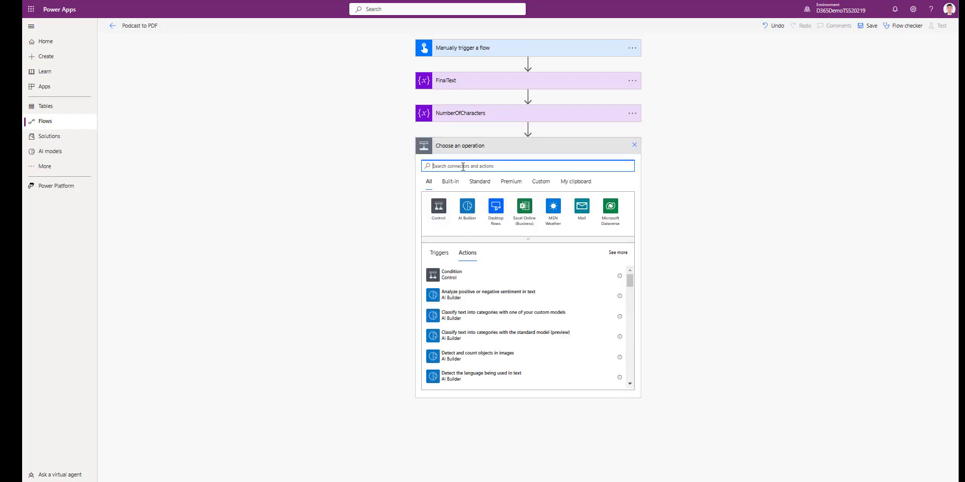
{"action": "type", "text": "initi"}
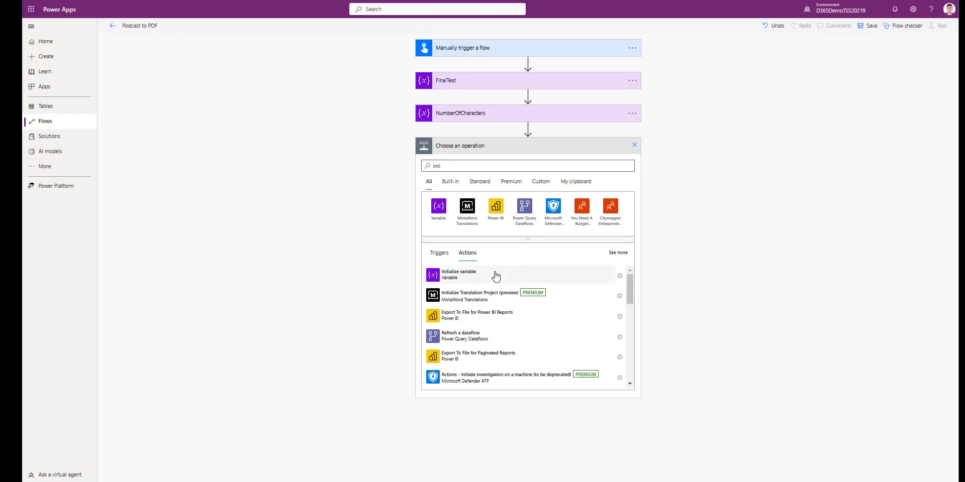
{"action": "left_click", "coordinate": [496, 275]}
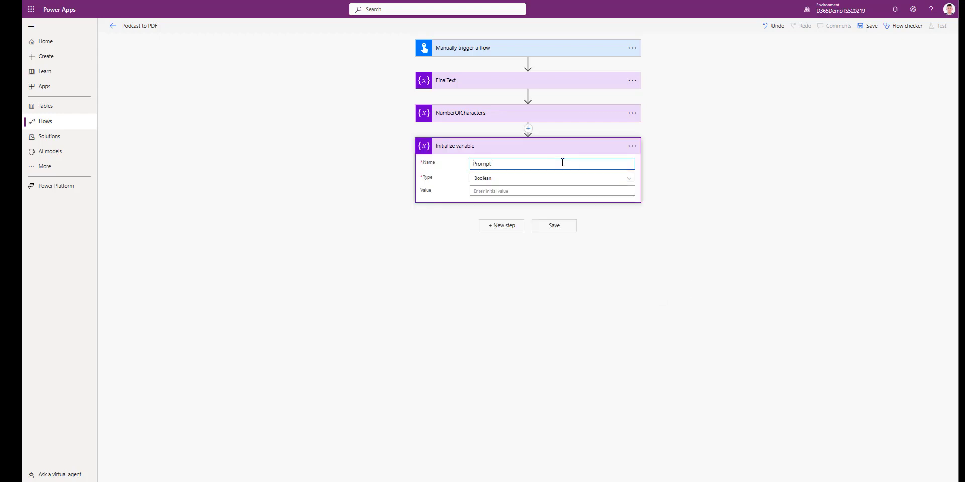
Rename the third Initialize variable action Prompt and set its variable type to String
{"action": "left_click", "coordinate": [632, 146]}
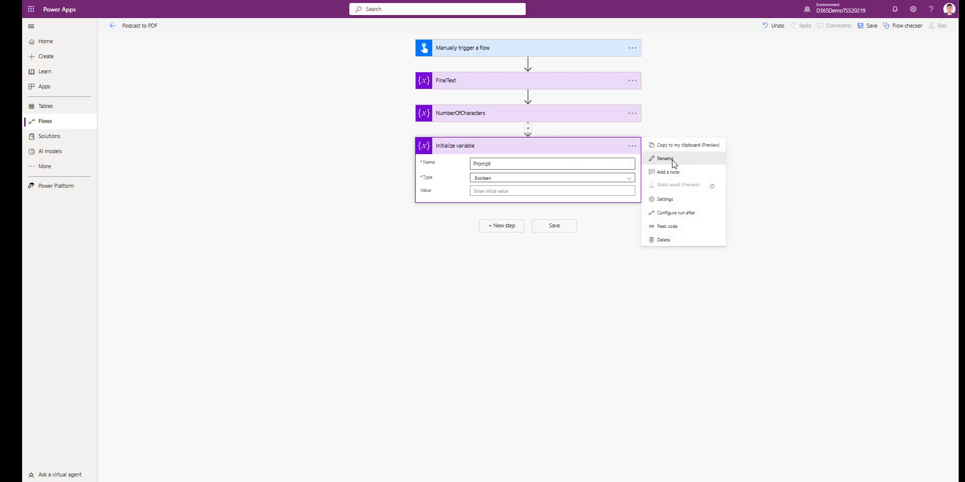
{"action": "left_click", "coordinate": [667, 157]}
{"action": "type", "text": "Prompt"}
{"action": "left_click", "coordinate": [545, 179]}
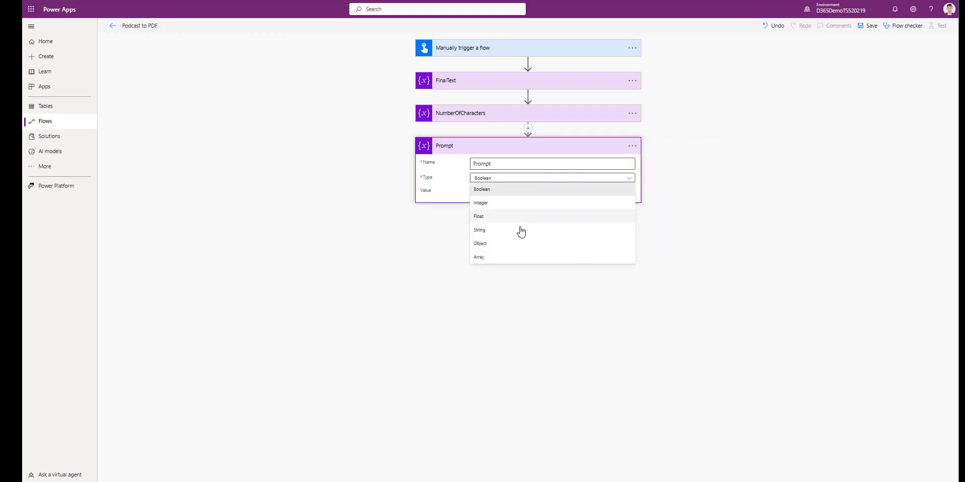
{"action": "left_click", "coordinate": [519, 231]}
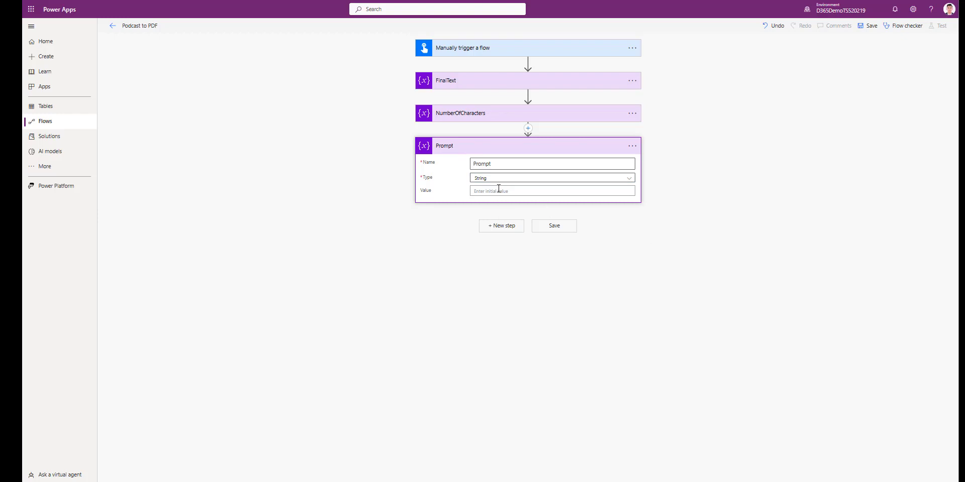
Set Prompt's initial value to instructions for formatting the text in HTML as a book, removing the timestamp, with sub-chapters only for main themes, leaving wording unaltered
{"action": "type", "text": "Format this text in HTML and remove the timestamp. Format it as a book by adding sub-chapters but no chapters, only create sub-chapters for the main themes of the text. Don't alter the text itself:"}
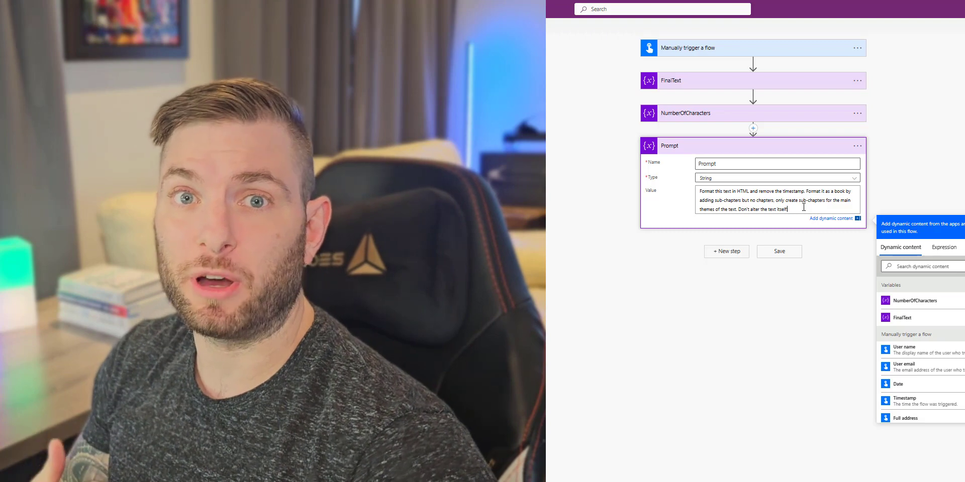
{"action": "type", "text": ":"}
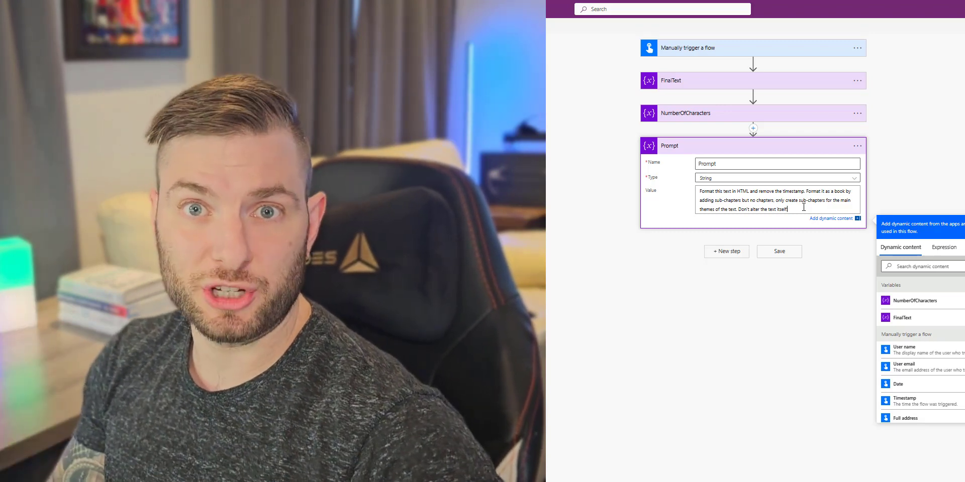
{"action": "type", "text": ":"}
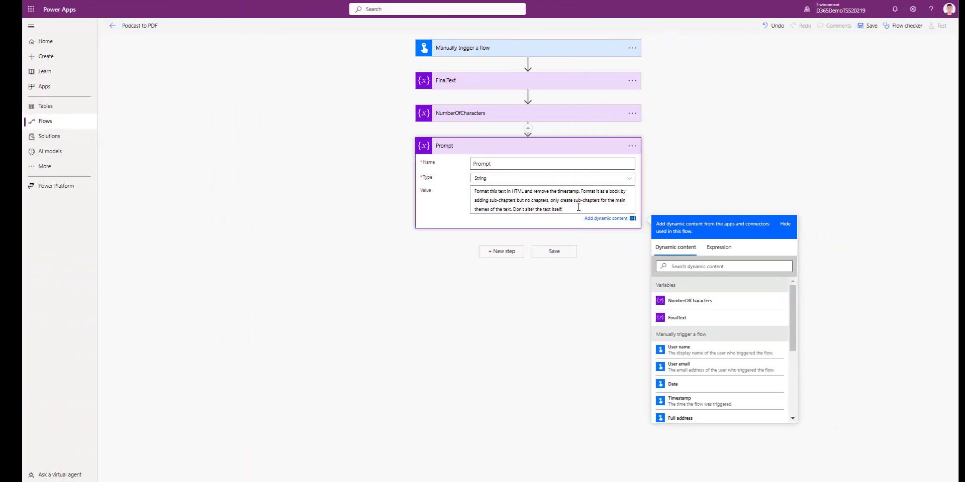
Add a fourth Initialize variable action below Prompt
{"action": "left_click", "coordinate": [504, 252]}
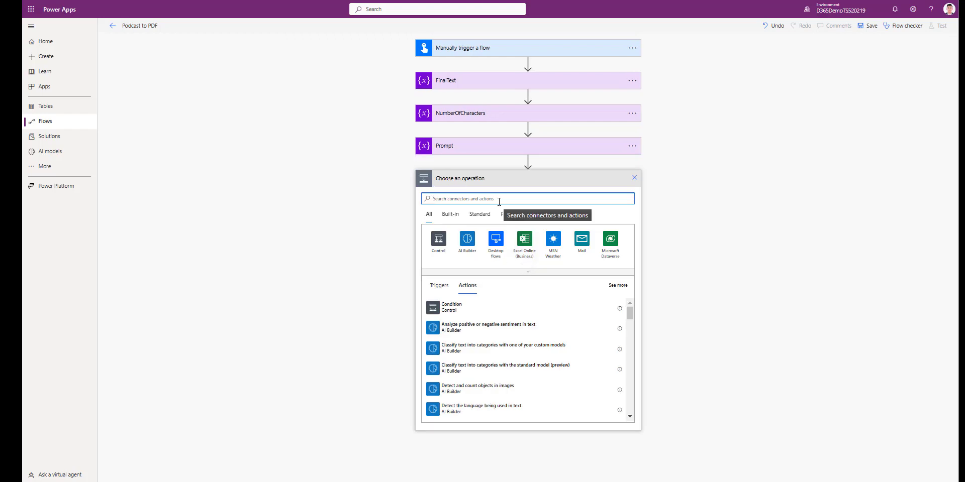
{"action": "type", "text": "init"}
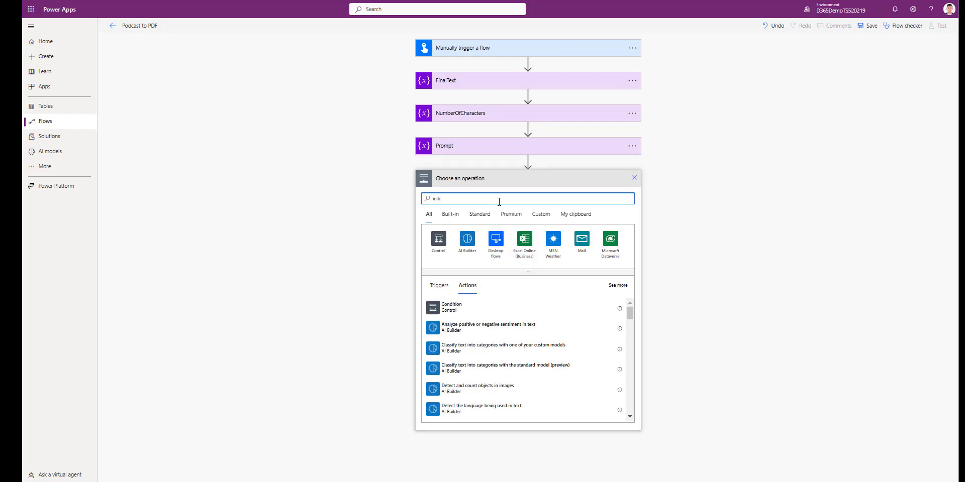
{"action": "type", "text": "i"}
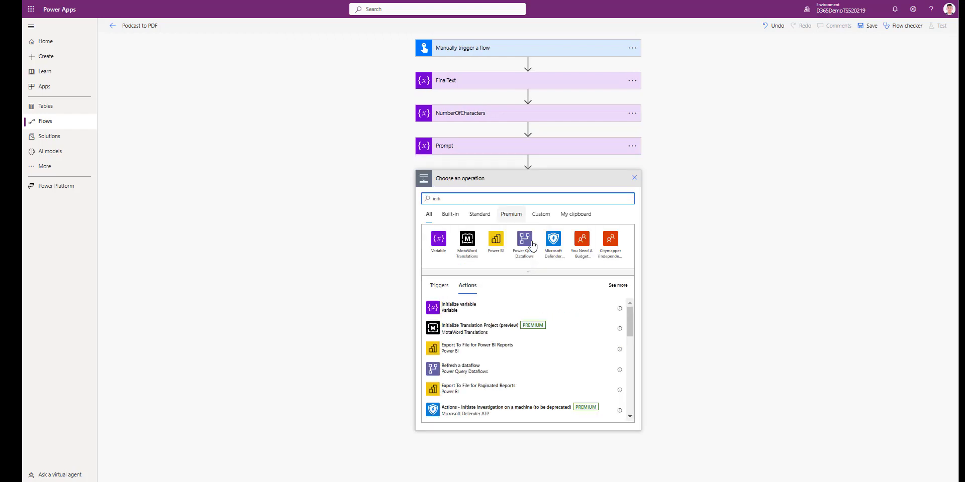
{"action": "left_click", "coordinate": [495, 313]}
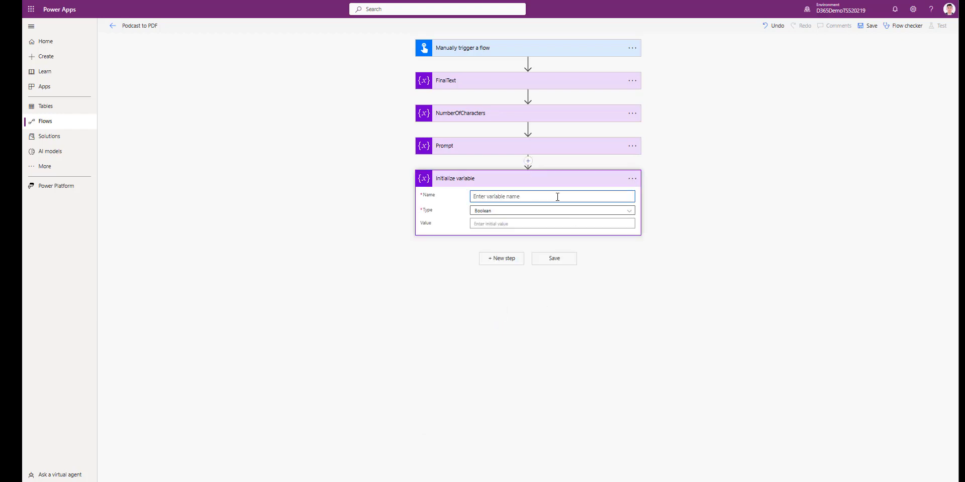
Rename the fourth Initialize variable action New line, name its variable New line and set the type to String
{"action": "left_click", "coordinate": [632, 179]}
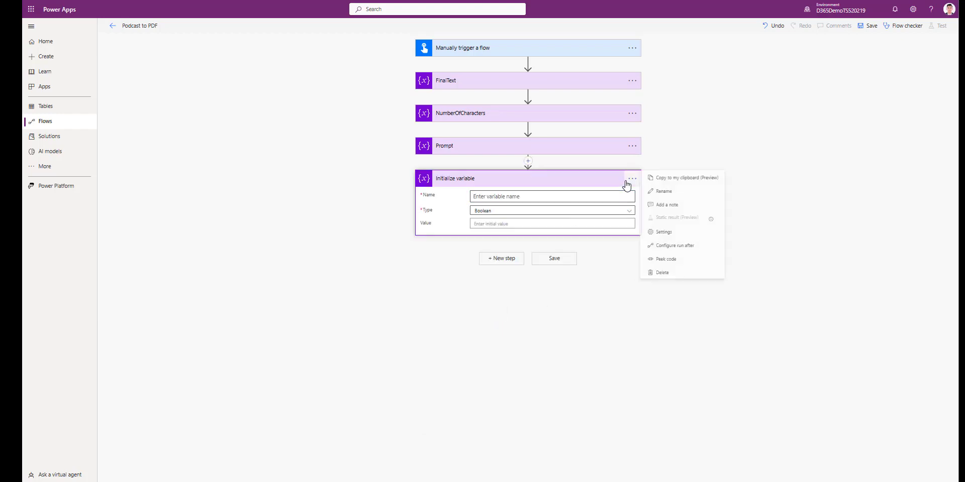
{"action": "left_click", "coordinate": [690, 192]}
{"action": "type", "text": "New line"}
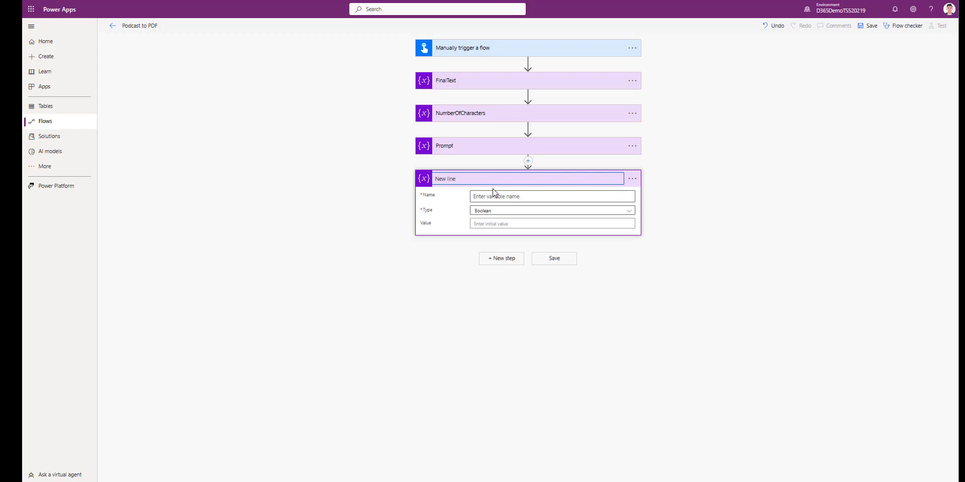
{"action": "left_click", "coordinate": [508, 196]}
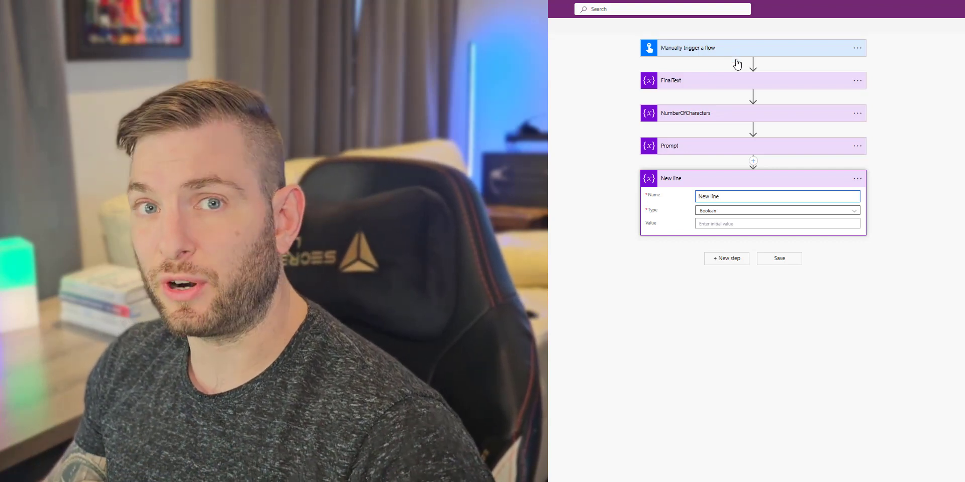
{"action": "left_click", "coordinate": [762, 216]}
{"action": "left_click", "coordinate": [756, 265]}
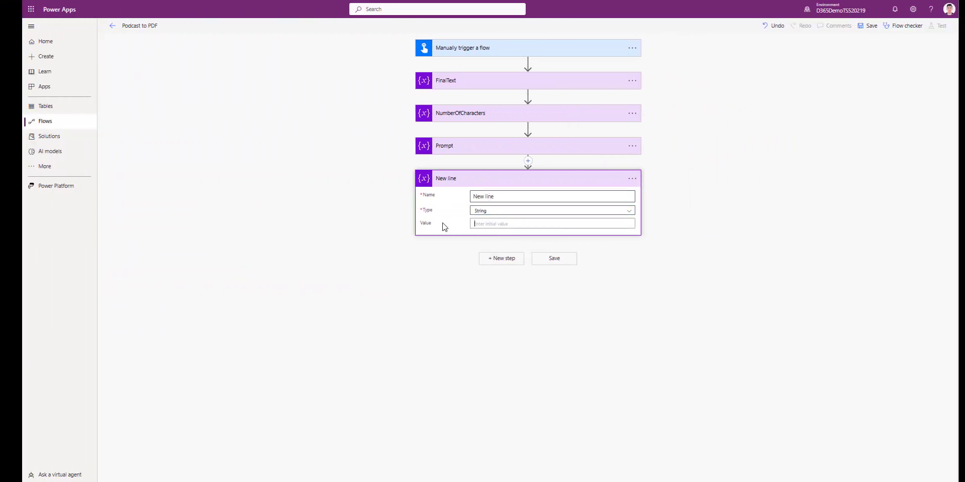
Set the New line variable's initial value to a single line break and collapse the action
{"action": "left_click", "coordinate": [476, 224]}
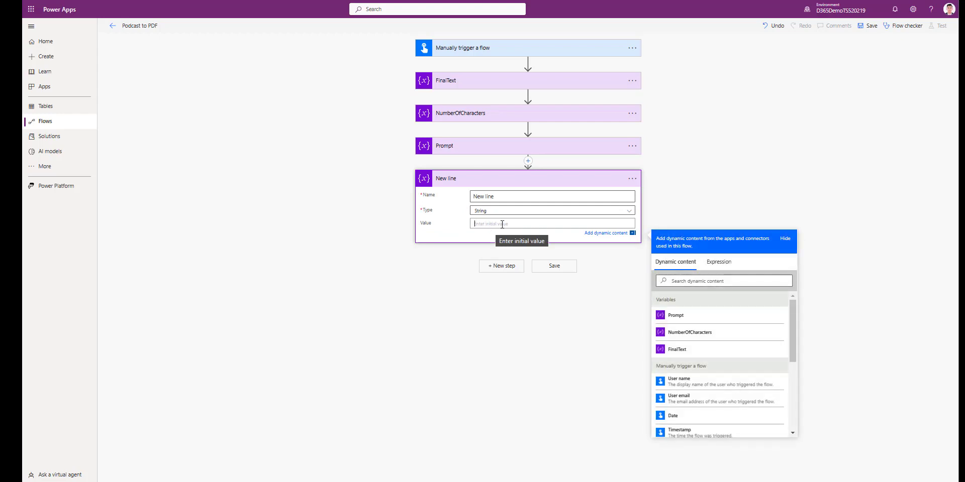
{"action": "key", "text": "Return"}
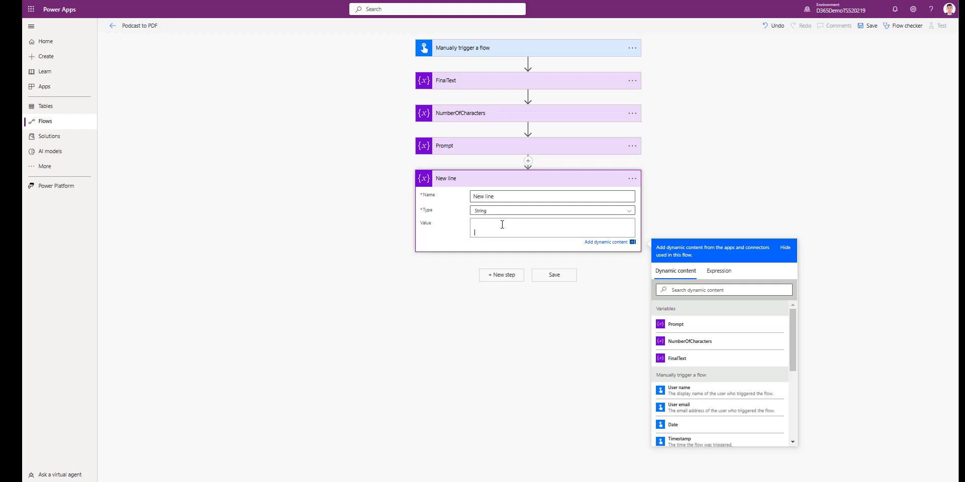
{"action": "left_click", "coordinate": [544, 184]}
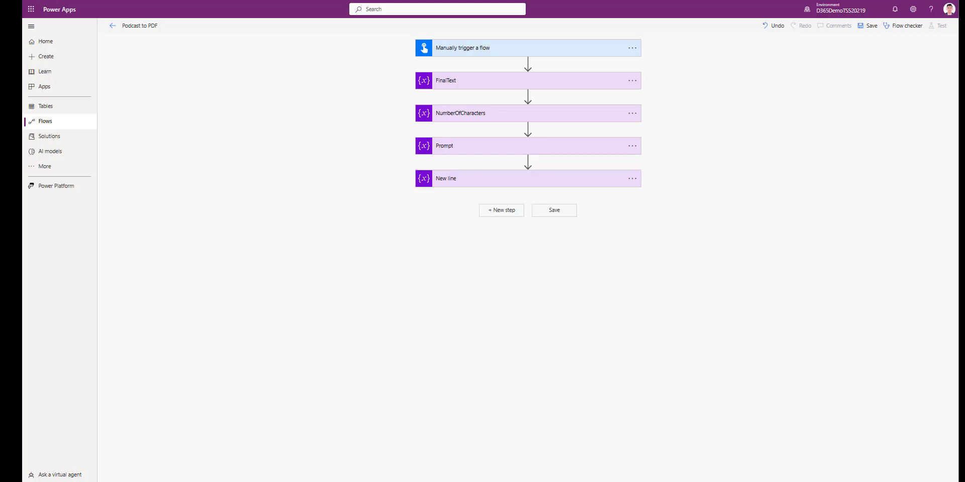
Add a Compose action below New line and start its input expression with the chunk function
{"action": "left_click", "coordinate": [506, 211]}
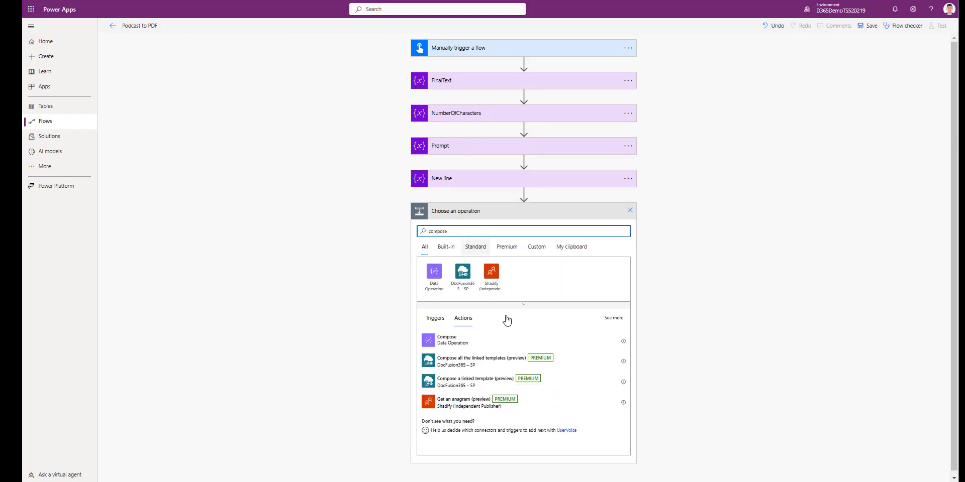
{"action": "left_click", "coordinate": [457, 344]}
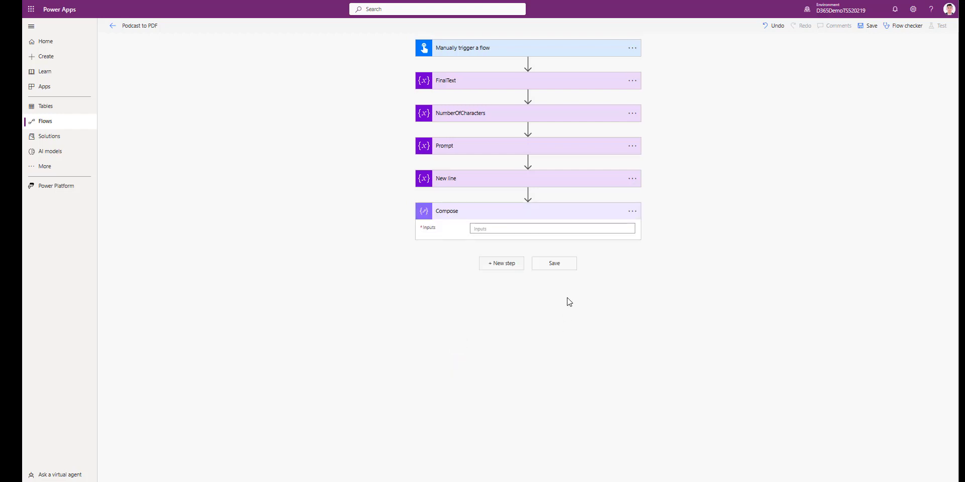
{"action": "left_click", "coordinate": [497, 230]}
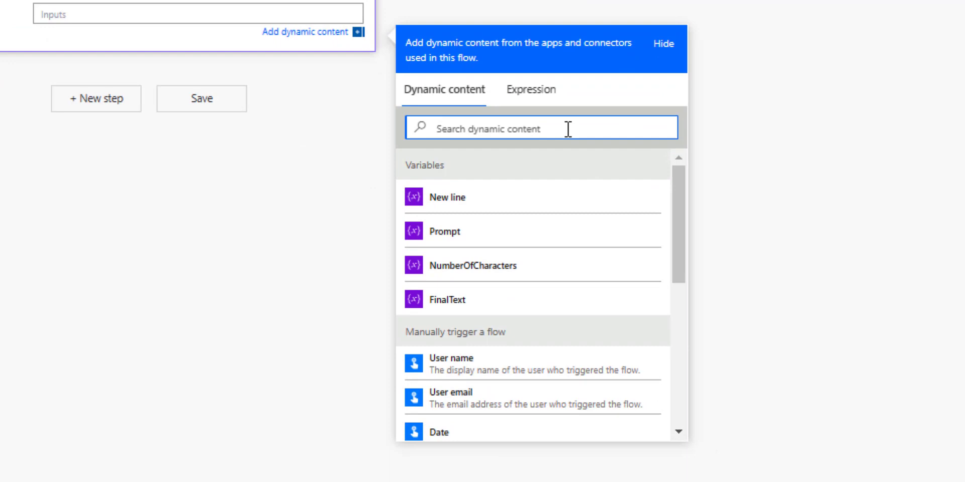
{"action": "left_click", "coordinate": [520, 96]}
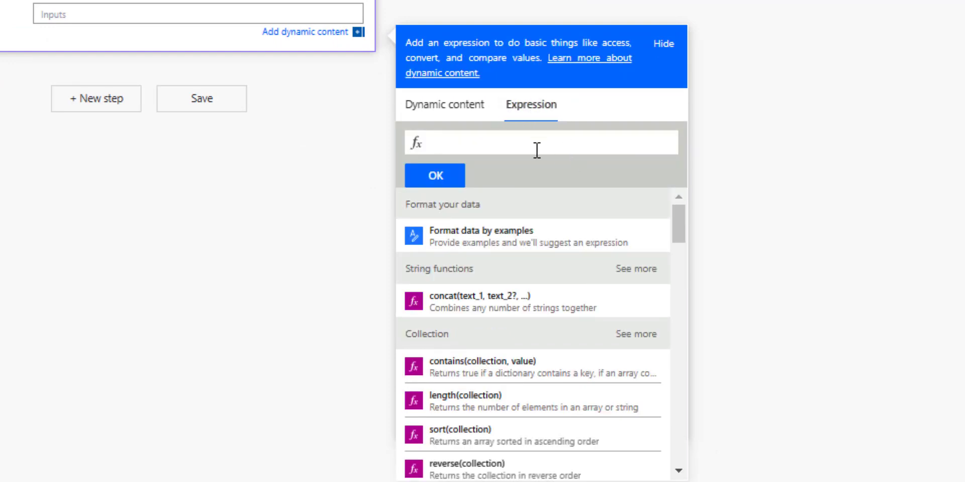
{"action": "type", "text": "chunk("}
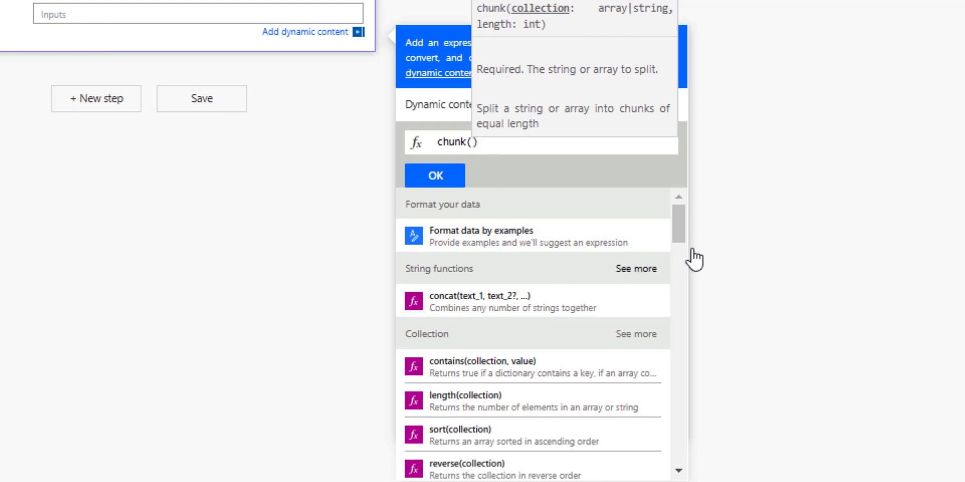
Complete the chunk expression with the trigger's Input as the text and NumberOfCharacters as the length, and insert it as Compose's input
{"action": "left_click", "coordinate": [666, 216]}
{"action": "left_click_drag", "start_coordinate": [666, 215], "coordinate": [674, 222]}
{"action": "scroll", "coordinate": [675, 222], "scroll_direction": "down", "scroll_amount": 1}
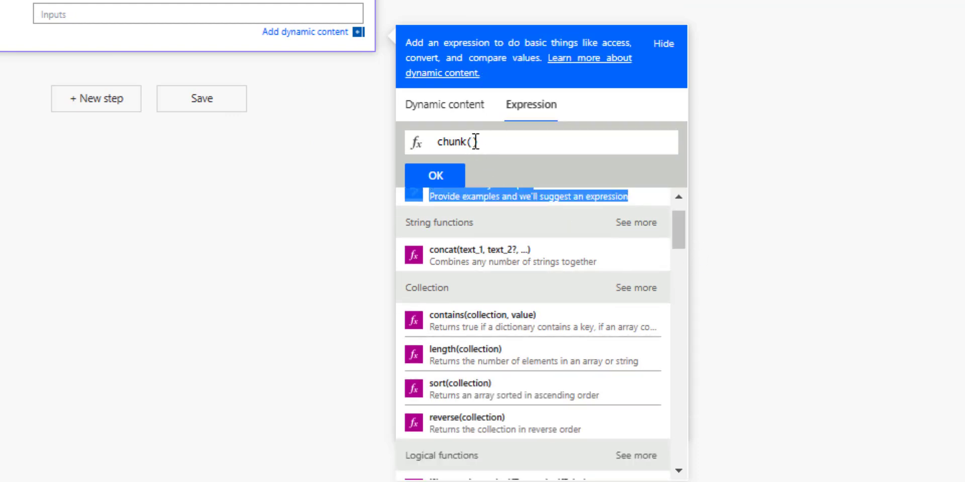
{"action": "scroll", "coordinate": [677, 231], "scroll_direction": "down", "scroll_amount": 10}
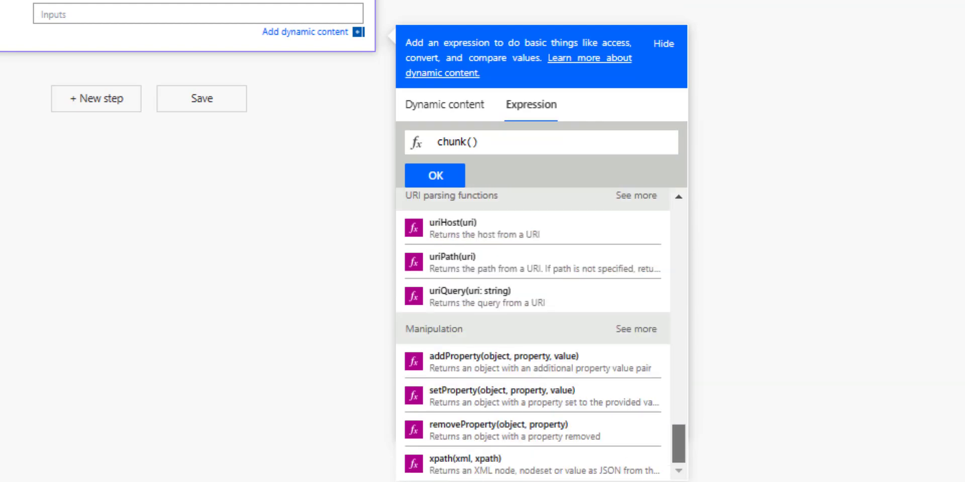
{"action": "scroll", "coordinate": [674, 324], "scroll_direction": "up", "scroll_amount": 12}
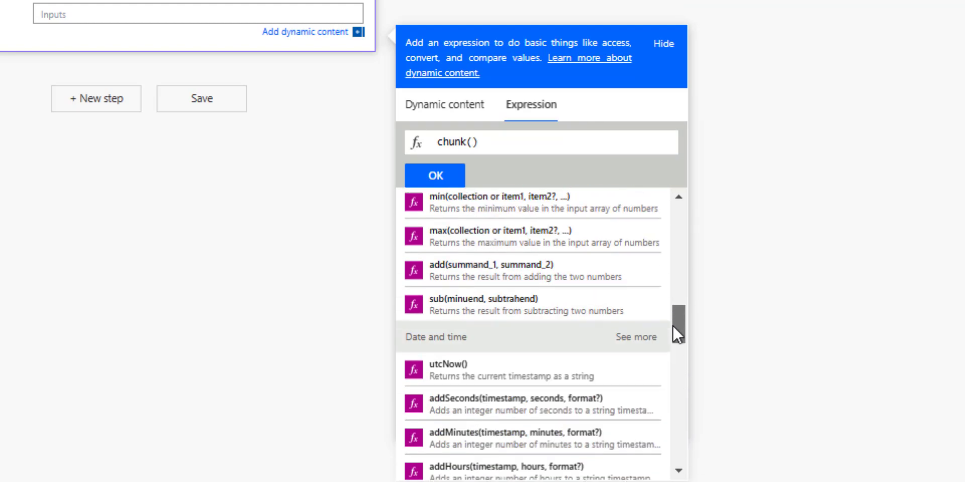
{"action": "left_click", "coordinate": [450, 109]}
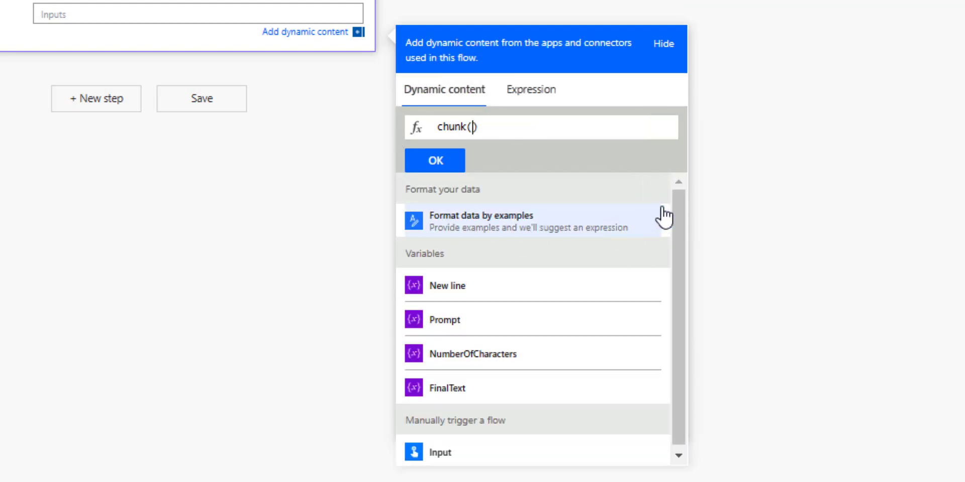
{"action": "left_click", "coordinate": [455, 453]}
{"action": "type", "text": ","}
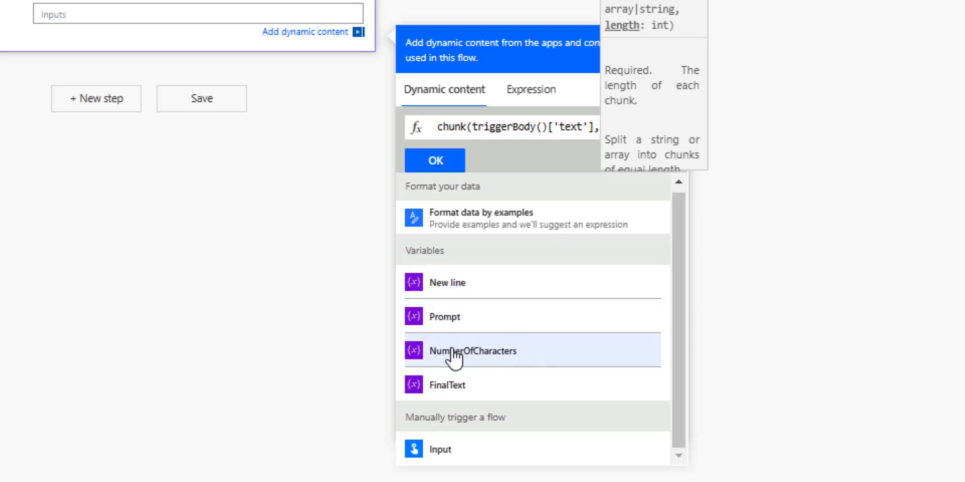
{"action": "left_click", "coordinate": [491, 359]}
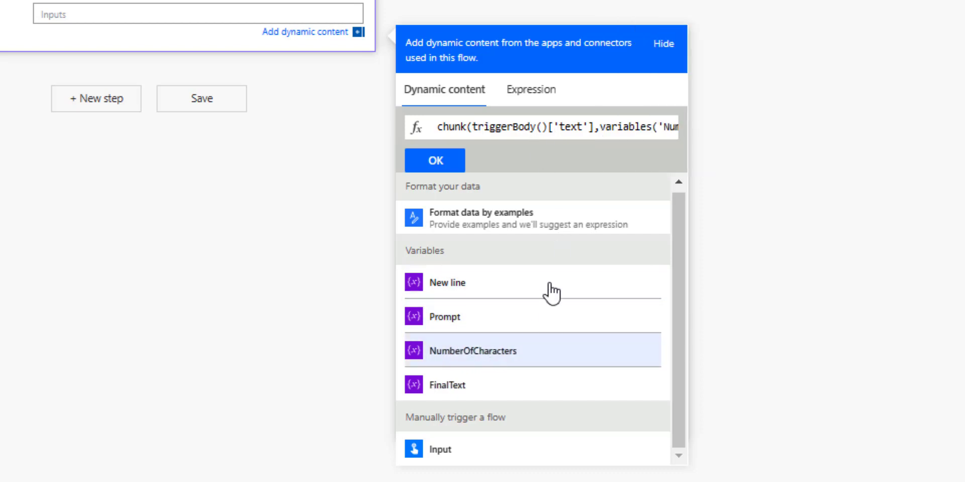
{"action": "left_click", "coordinate": [458, 159]}
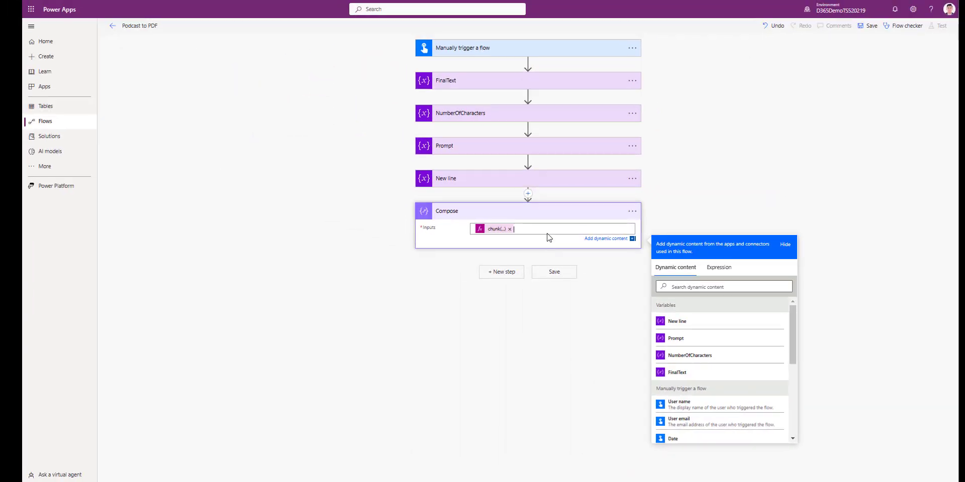
{"action": "left_click", "coordinate": [524, 211]}
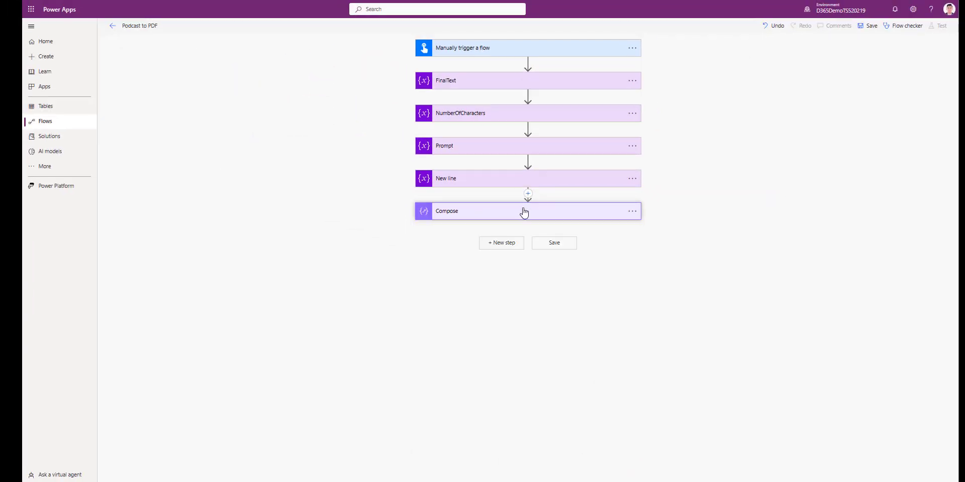
Add an Apply to each loop below Compose that iterates over Compose's Outputs
{"action": "left_click", "coordinate": [507, 244]}
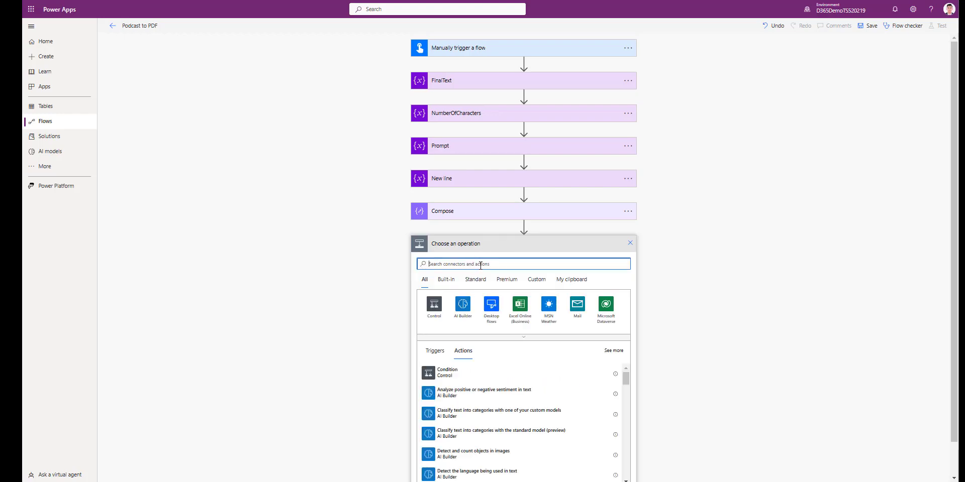
{"action": "type", "text": "ap"}
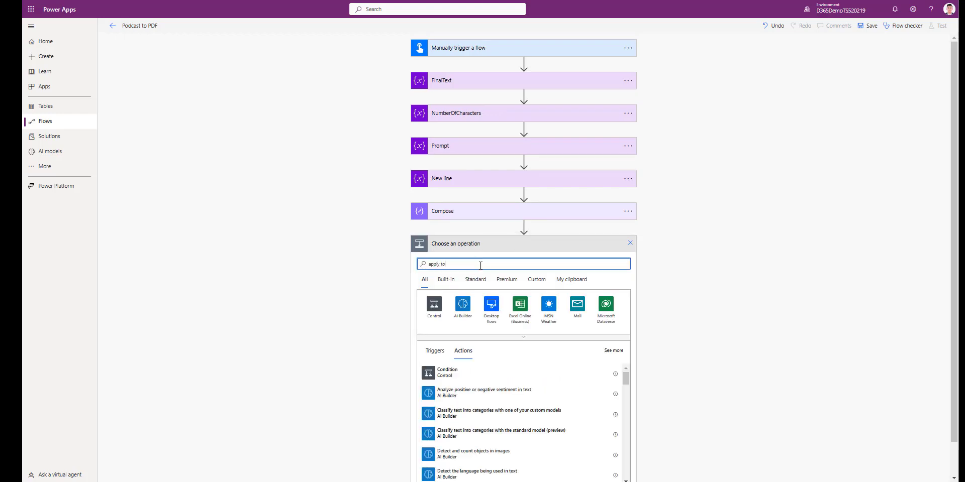
{"action": "type", "text": "ply to "}
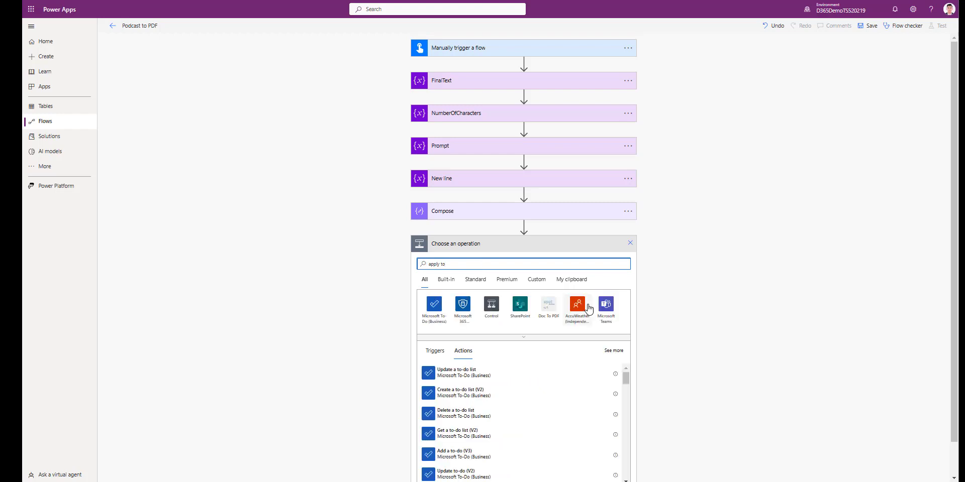
{"action": "type", "text": "each"}
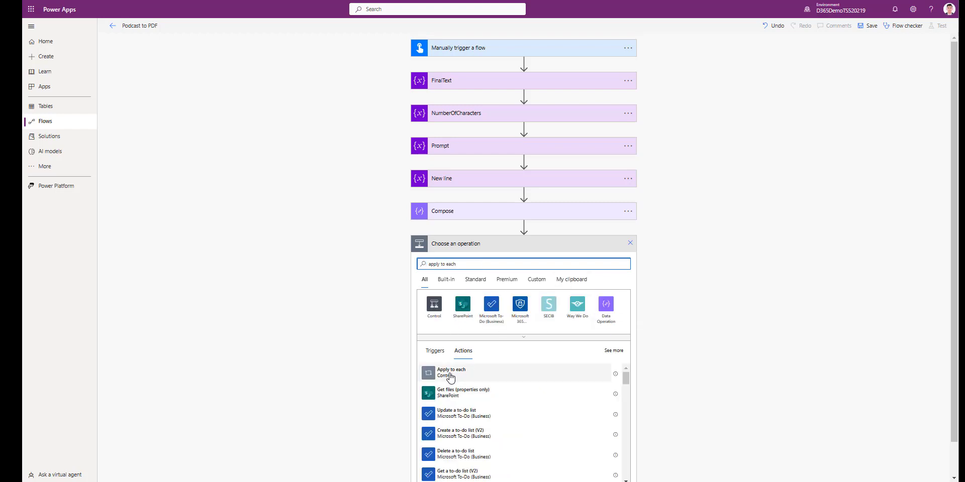
{"action": "left_click", "coordinate": [452, 375]}
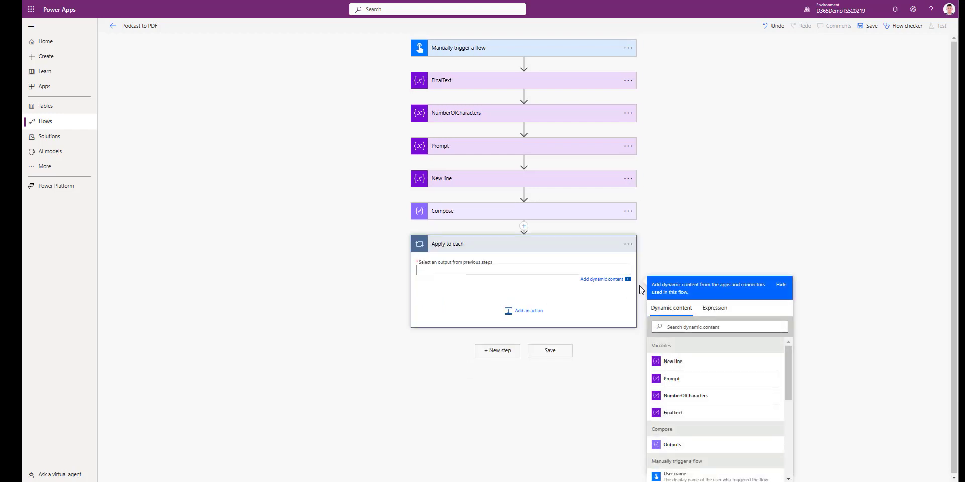
{"action": "left_click", "coordinate": [696, 444]}
{"action": "left_click", "coordinate": [522, 287]}
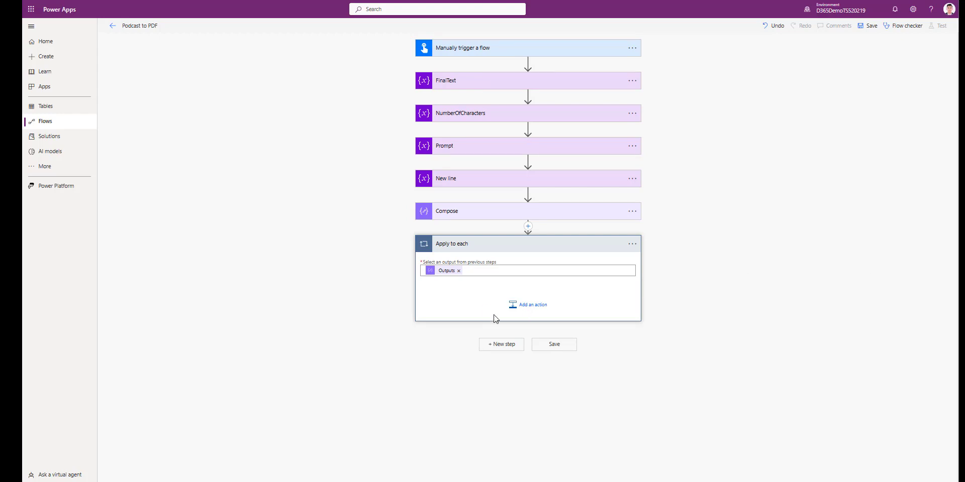
Add a Compose action inside the Apply to each loop and start its input expression with the replace function
{"action": "left_click", "coordinate": [541, 313]}
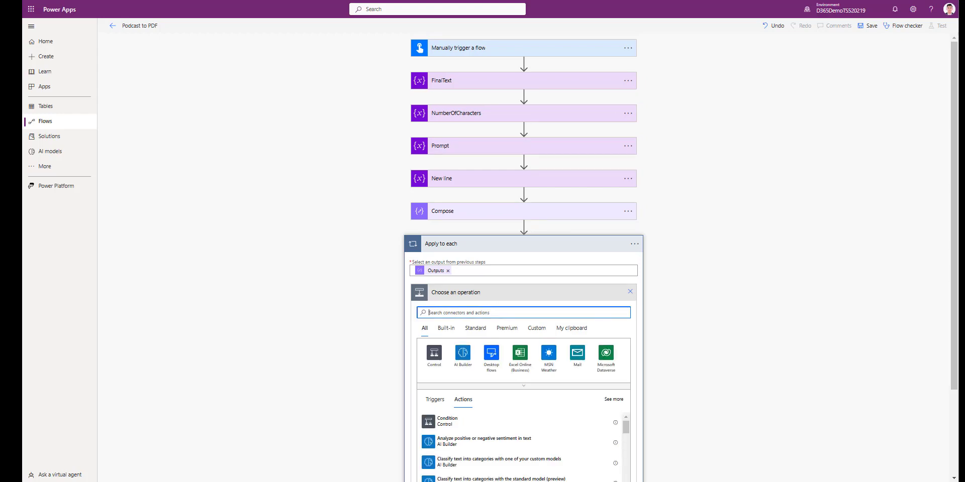
{"action": "type", "text": "compose"}
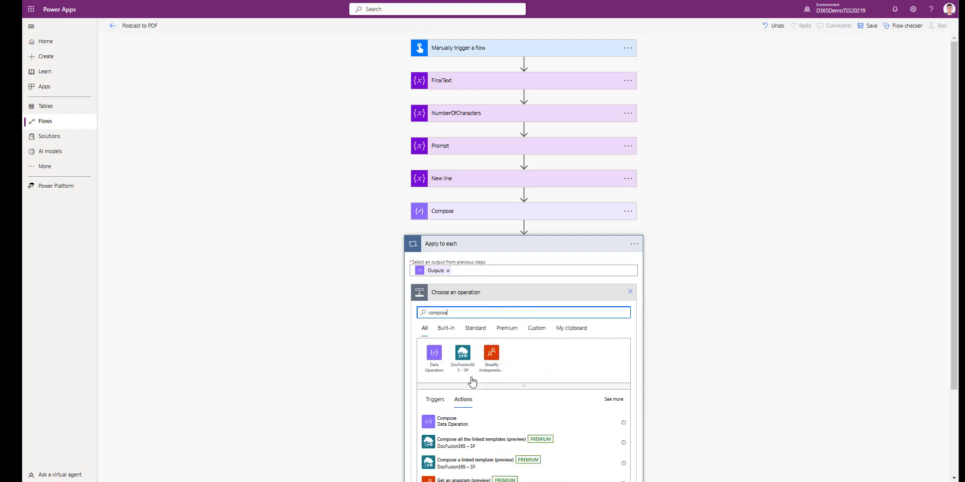
{"action": "left_click", "coordinate": [470, 424]}
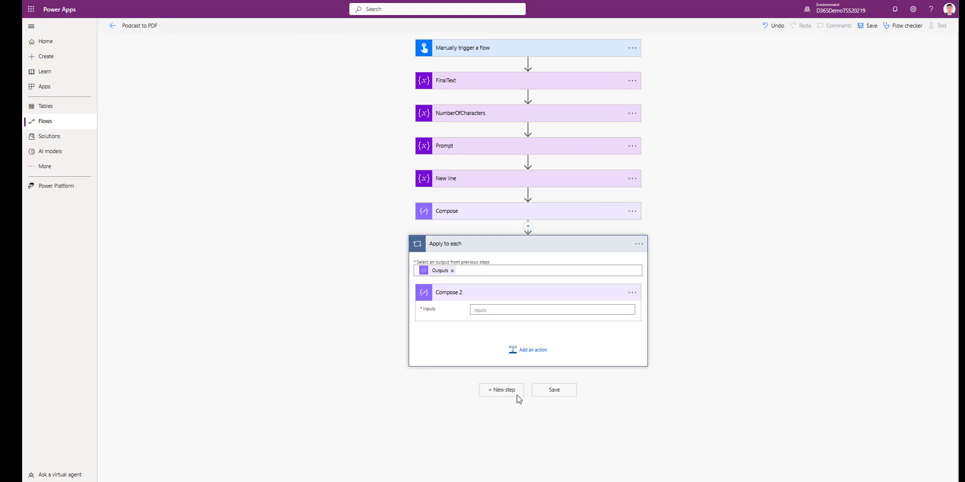
{"action": "left_click", "coordinate": [530, 314]}
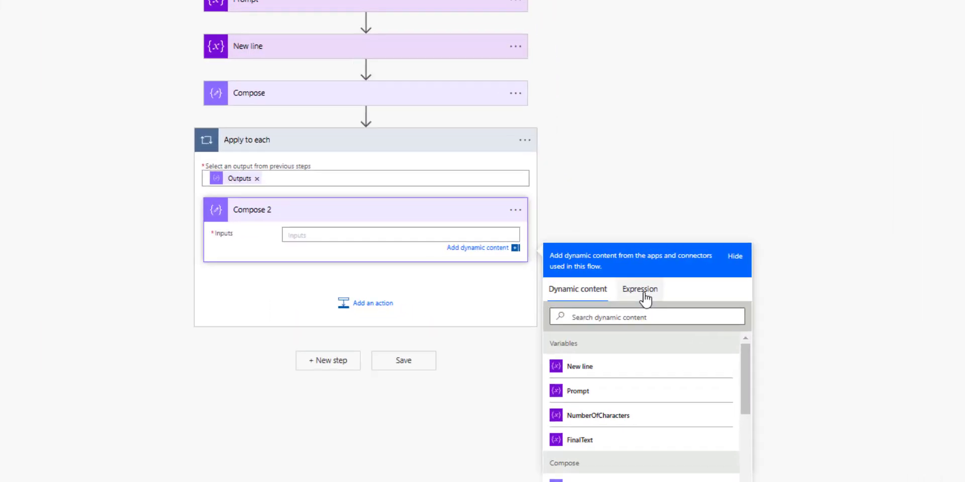
{"action": "left_click", "coordinate": [718, 347]}
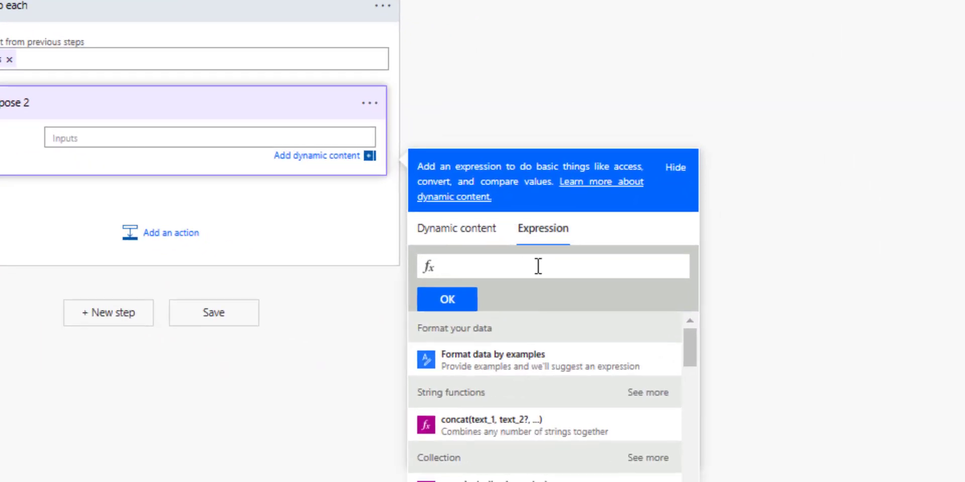
{"action": "type", "text": "replace"}
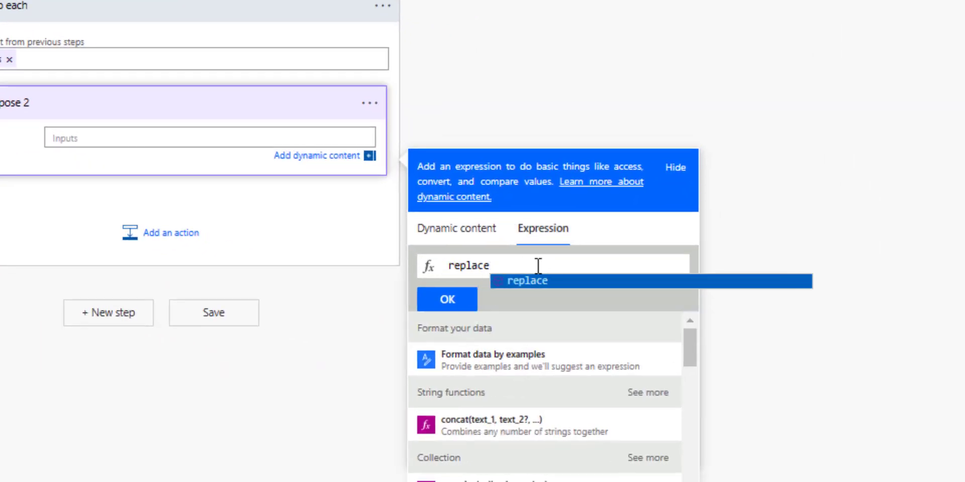
{"action": "type", "text": "("}
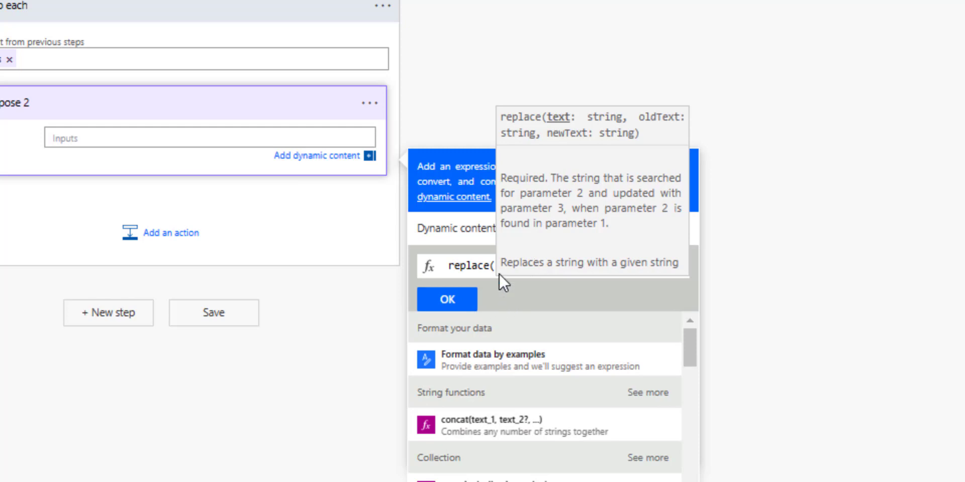
{"action": "type", "text": ")"}
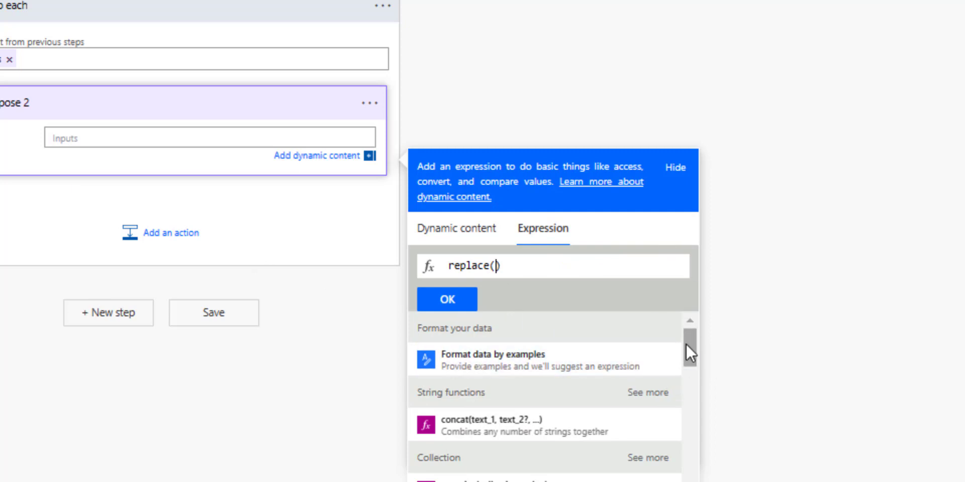
Look through the available dynamic content for a value to use in the replace expression, and close the picker
{"action": "scroll", "coordinate": [756, 315], "scroll_direction": "down", "scroll_amount": 1}
{"action": "scroll", "coordinate": [756, 314], "scroll_direction": "down", "scroll_amount": 1}
{"action": "left_click", "coordinate": [464, 108]}
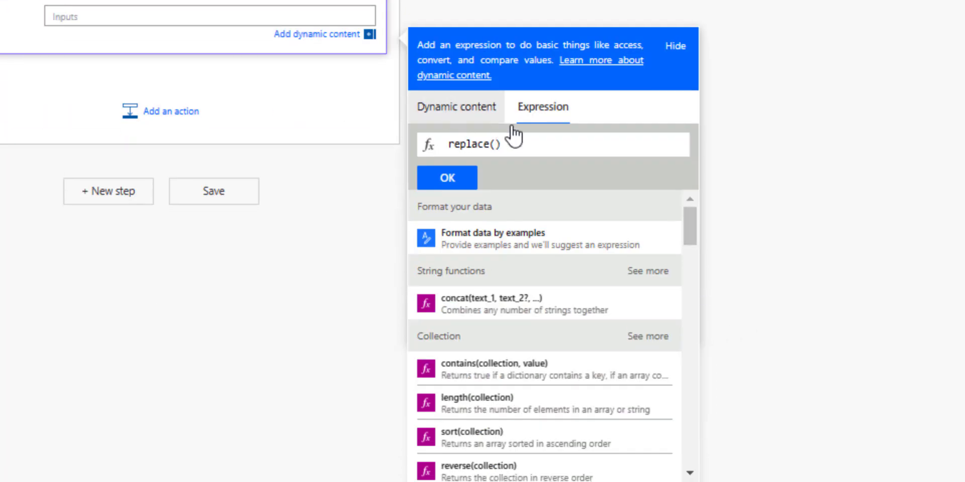
{"action": "left_click_drag", "start_coordinate": [690, 244], "coordinate": [690, 302]}
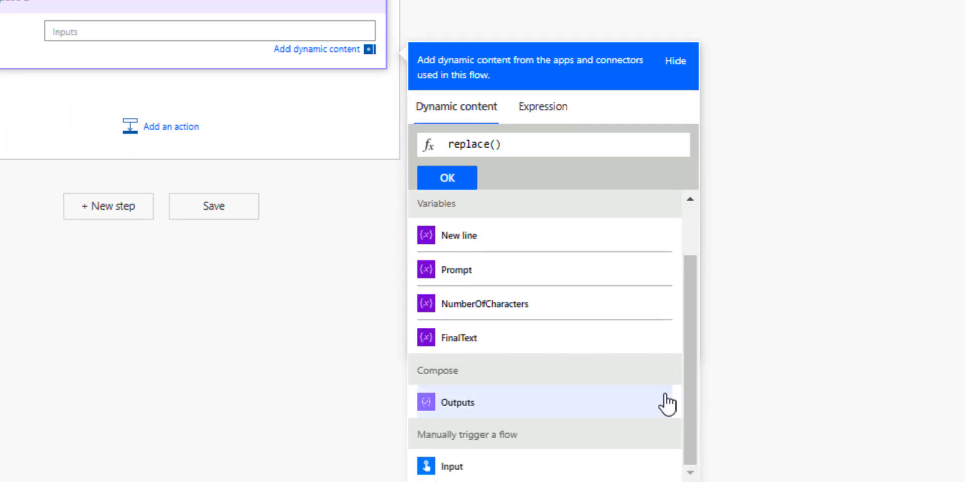
{"action": "scroll", "coordinate": [617, 388], "scroll_direction": "up", "scroll_amount": 2}
{"action": "scroll", "coordinate": [624, 261], "scroll_direction": "down", "scroll_amount": 1}
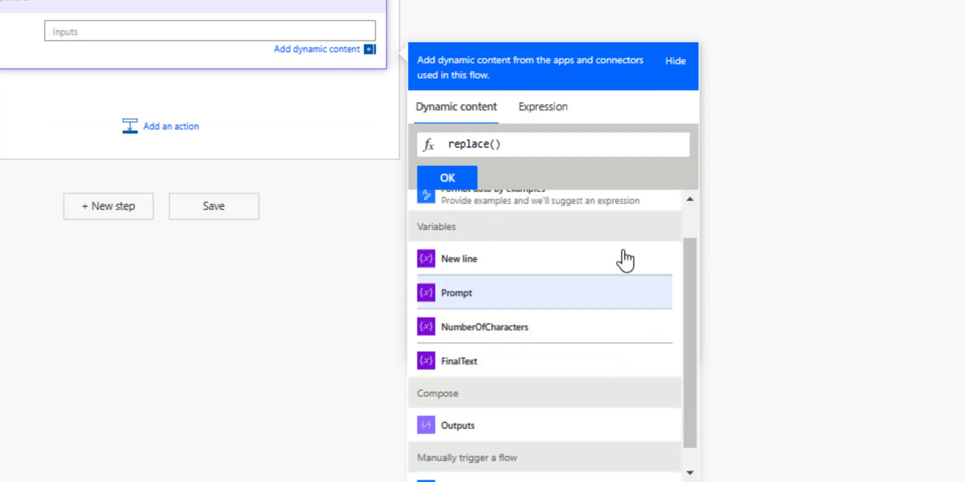
{"action": "scroll", "coordinate": [593, 361], "scroll_direction": "up", "scroll_amount": 1}
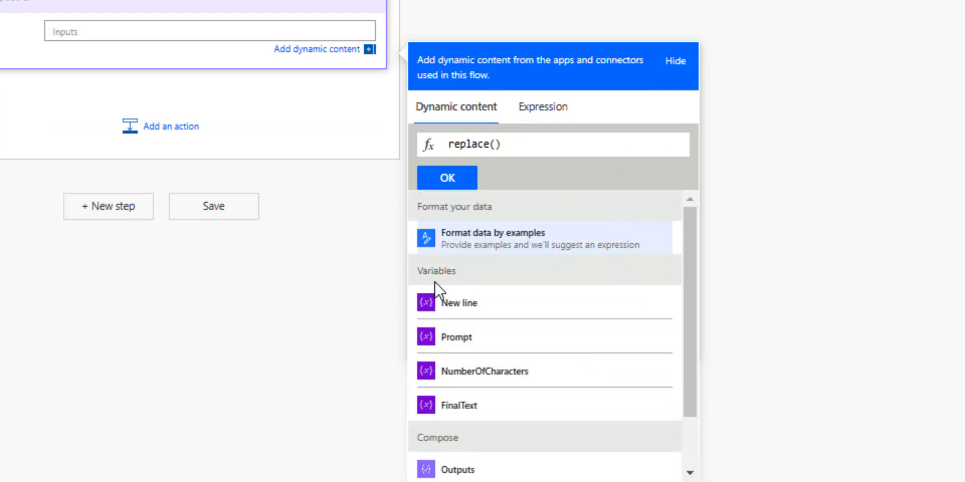
{"action": "scroll", "coordinate": [510, 316], "scroll_direction": "down", "scroll_amount": 1}
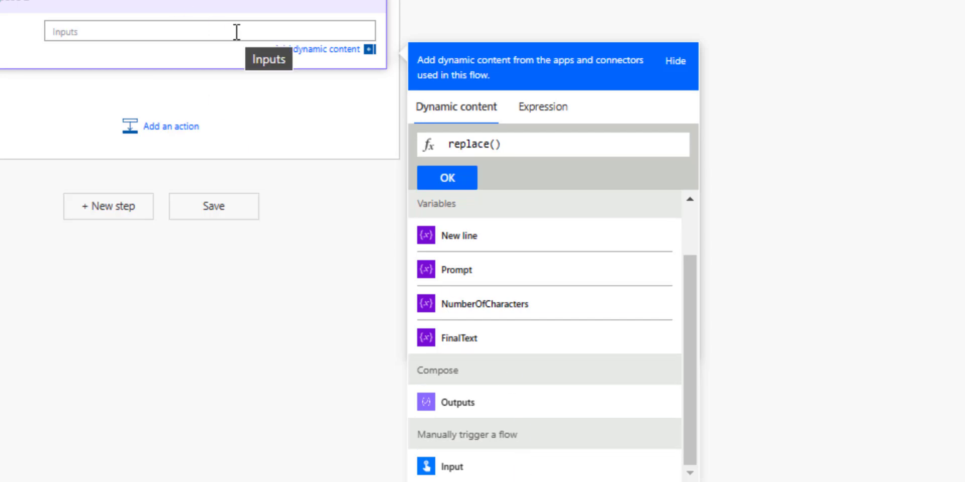
{"action": "left_click", "coordinate": [822, 75]}
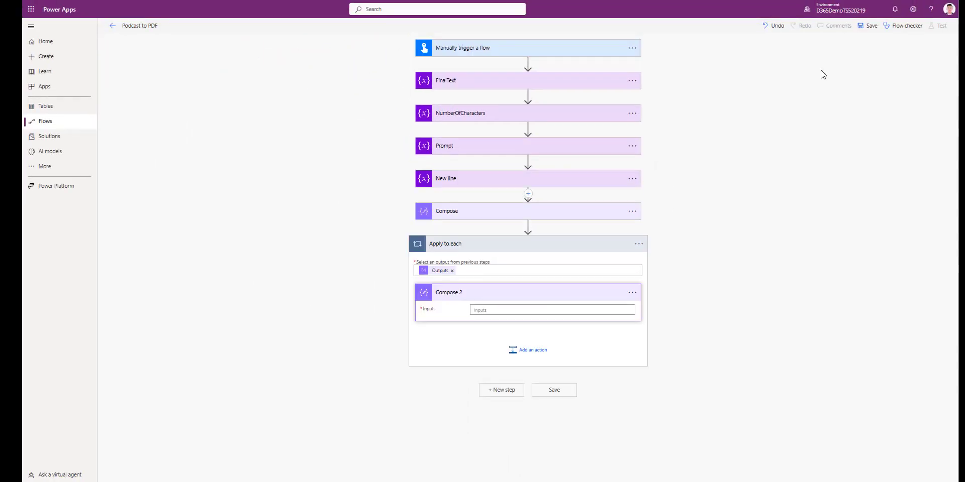
Try to save the flow, and delete the Compose 2 action with the empty input from the Apply to each loop
{"action": "left_click", "coordinate": [872, 27]}
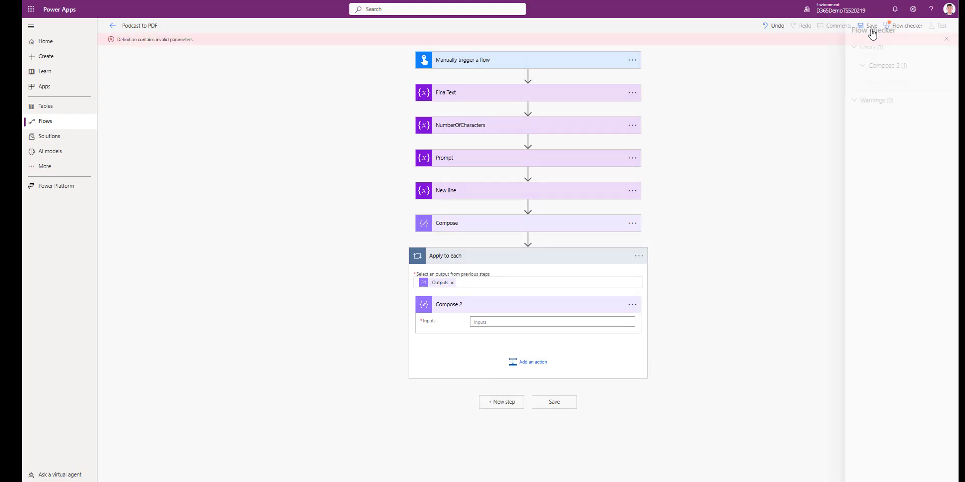
{"action": "left_click", "coordinate": [947, 29]}
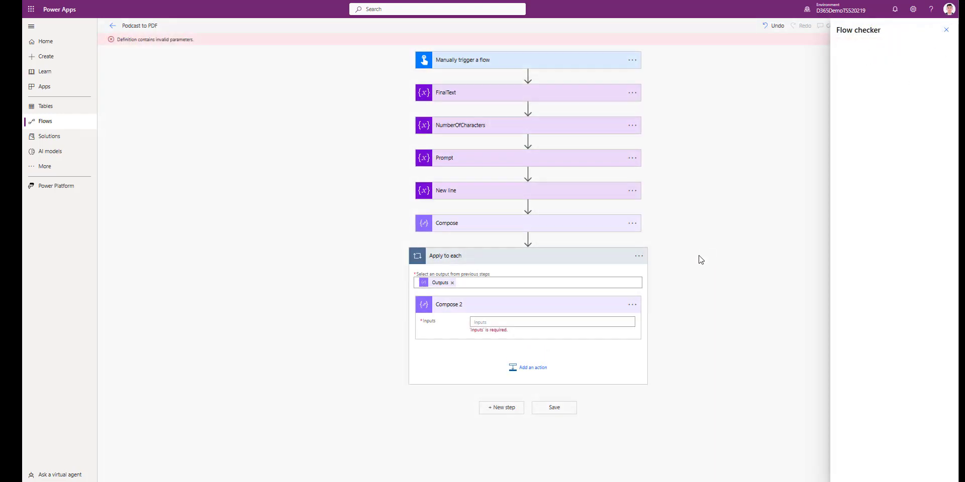
{"action": "left_click", "coordinate": [632, 305]}
{"action": "left_click", "coordinate": [671, 401]}
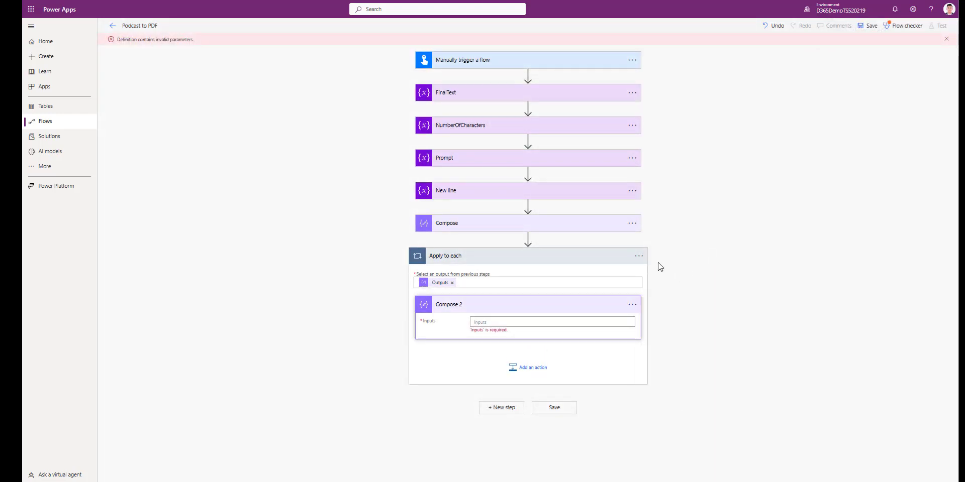
Save the flow and reopen Podcast to PDF - 2 for editing from the list of cloud flows
{"action": "left_click", "coordinate": [865, 26]}
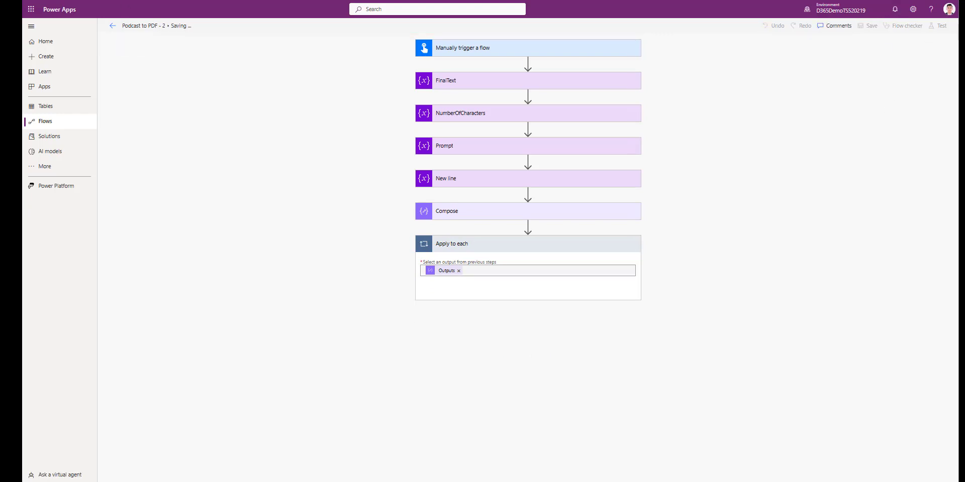
{"action": "key", "text": "F5"}
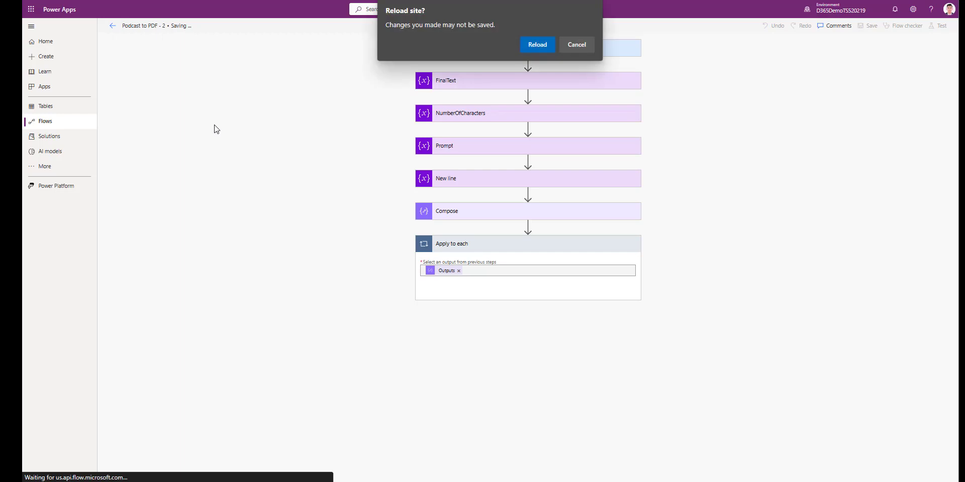
{"action": "left_click", "coordinate": [576, 44]}
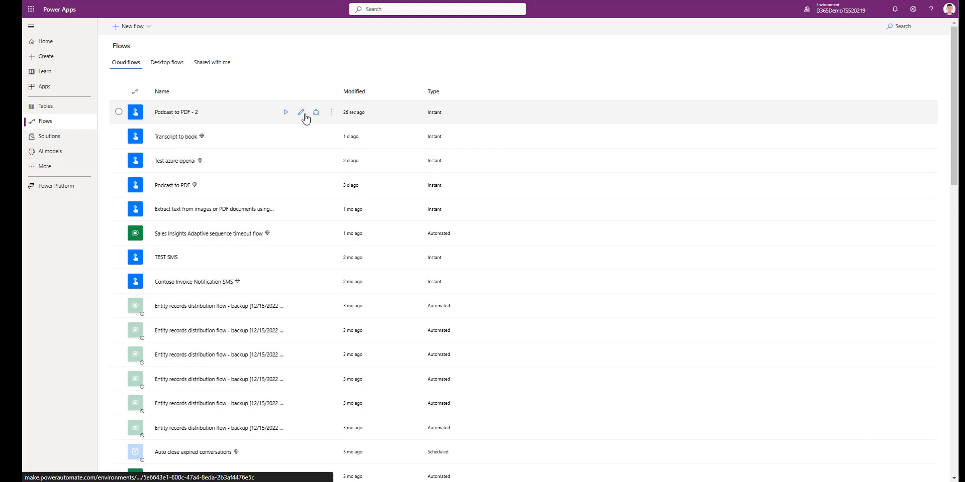
{"action": "left_click", "coordinate": [301, 115]}
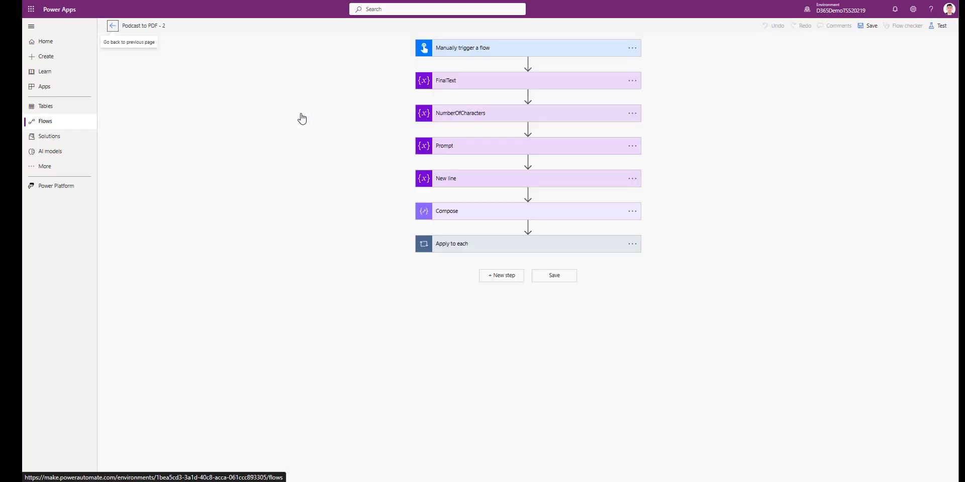
Expand the Apply to each loop and add a Data Operation Compose action inside it
{"action": "left_click", "coordinate": [558, 246]}
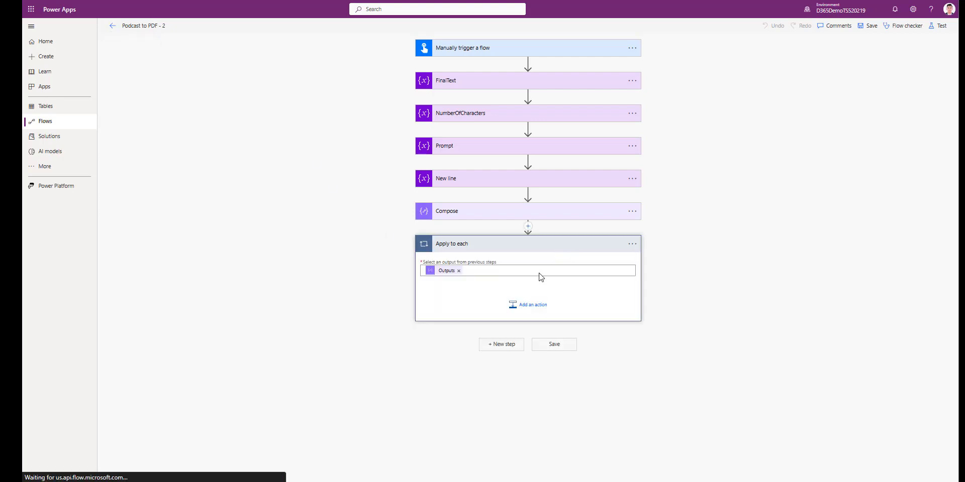
{"action": "left_click", "coordinate": [534, 307]}
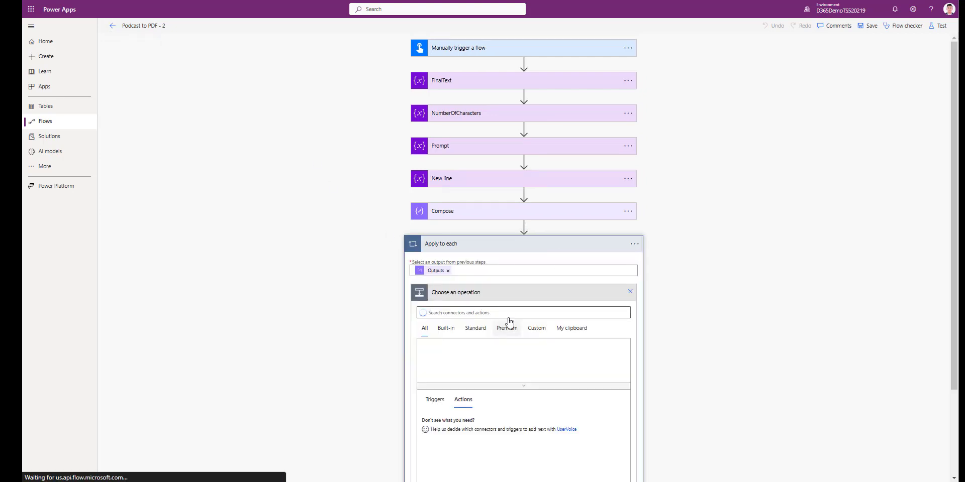
{"action": "type", "text": "compose"}
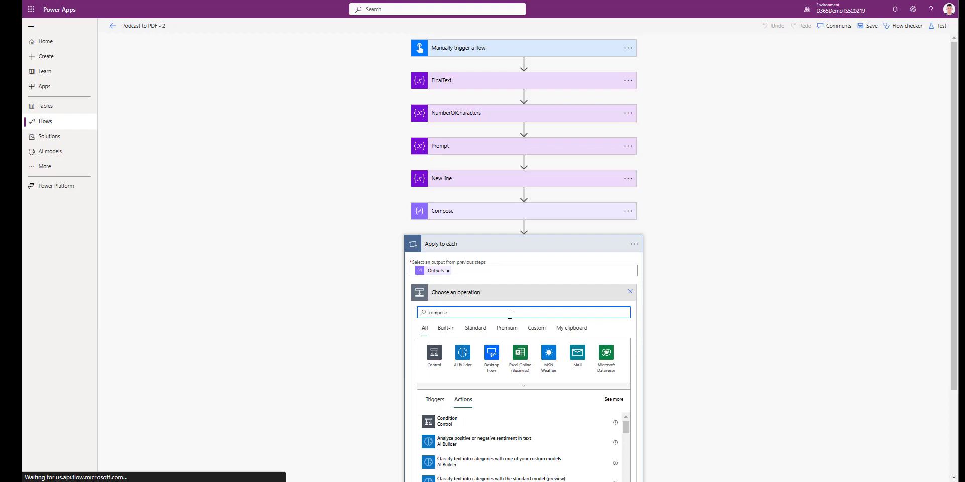
{"action": "scroll", "coordinate": [720, 424], "scroll_direction": "down", "scroll_amount": 2}
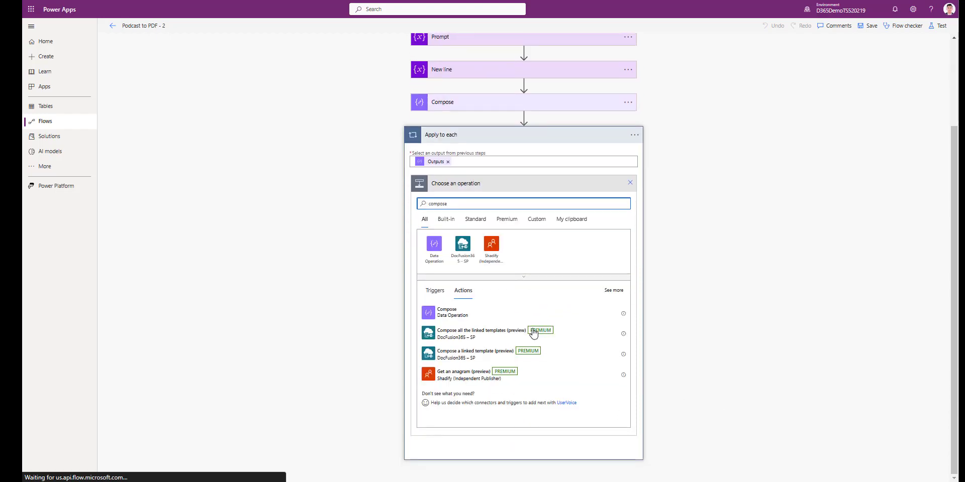
{"action": "left_click", "coordinate": [503, 312]}
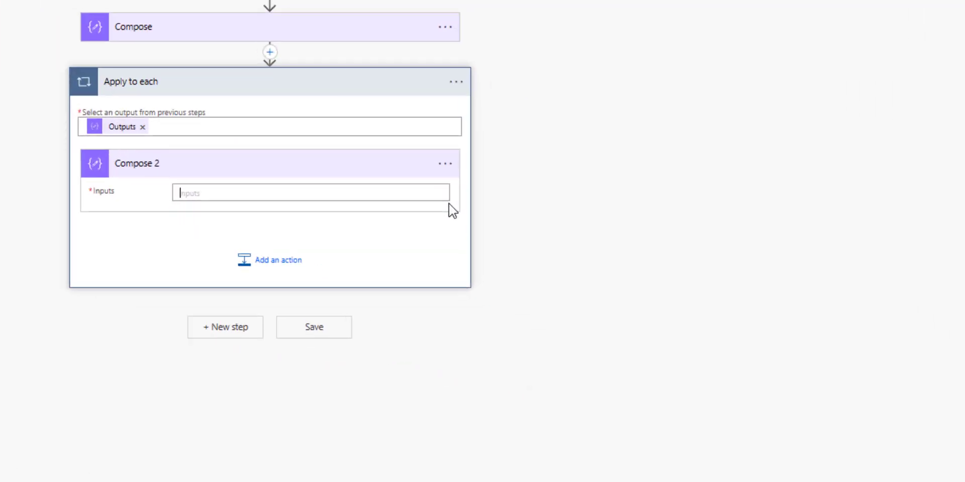
Start Compose 2's input expression with the replace function, using the Apply to each Current item as its text
{"action": "left_click", "coordinate": [542, 222]}
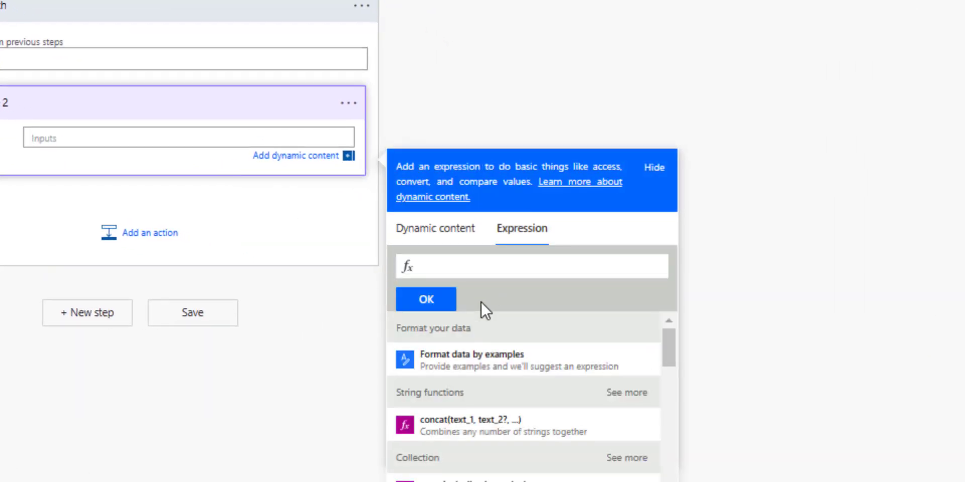
{"action": "left_click", "coordinate": [484, 268]}
{"action": "type", "text": "replace("}
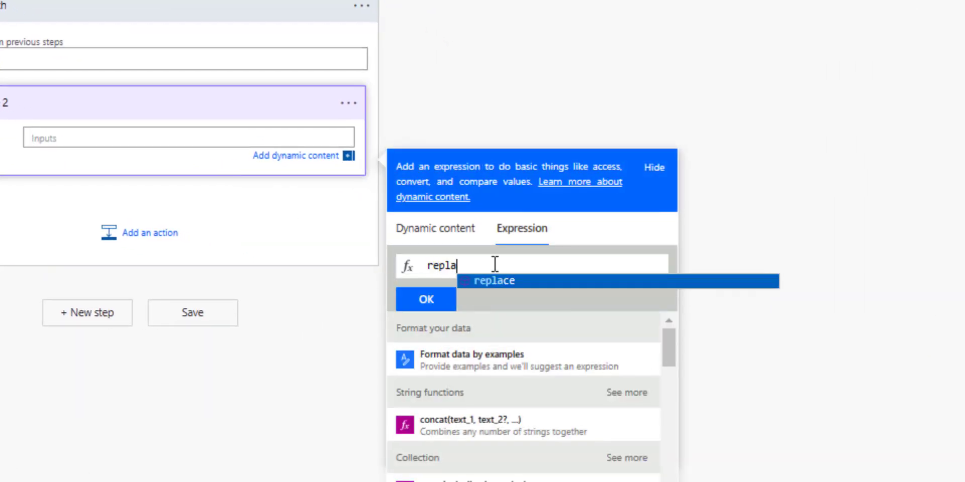
{"action": "left_click", "coordinate": [449, 234]}
{"action": "scroll", "coordinate": [571, 402], "scroll_direction": "down", "scroll_amount": 2}
{"action": "scroll", "coordinate": [570, 402], "scroll_direction": "down", "scroll_amount": 3}
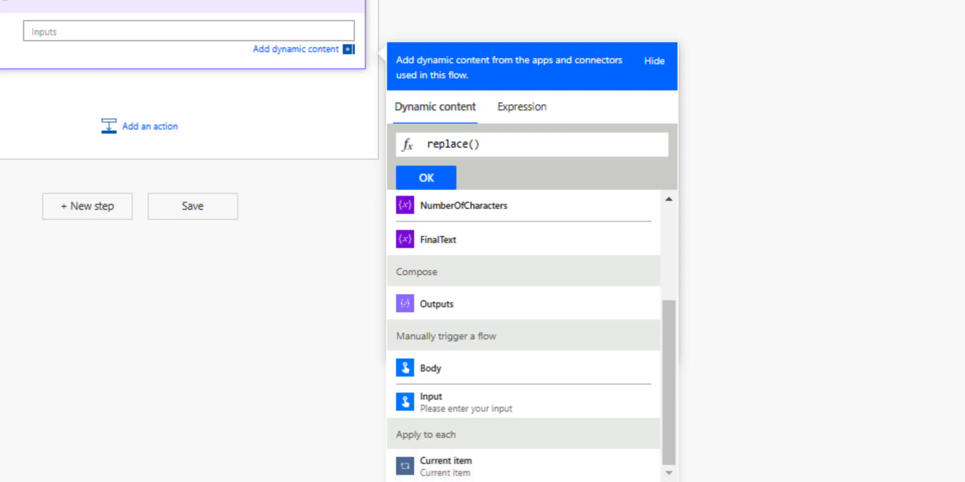
{"action": "left_click", "coordinate": [446, 466]}
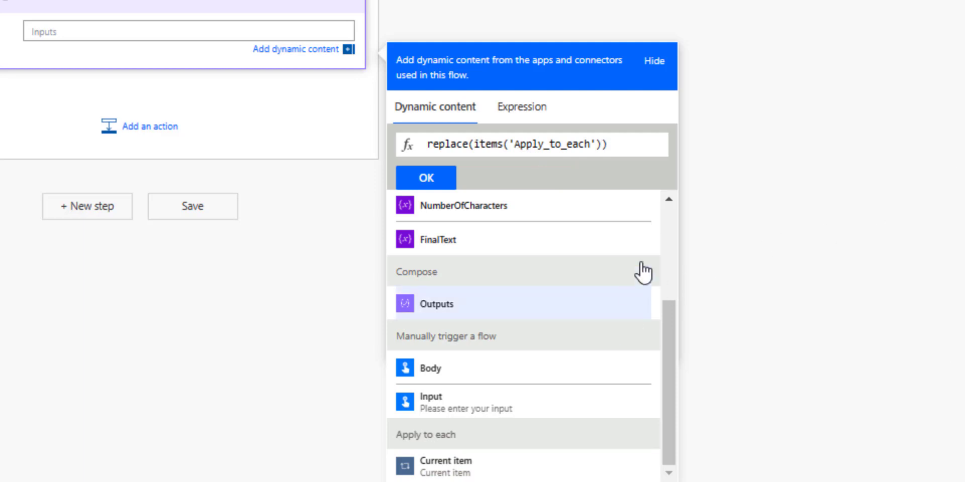
Complete the replace expression with the New line variable as old text and '' as new text, and insert it into Compose 2's input
{"action": "type", "text": ","}
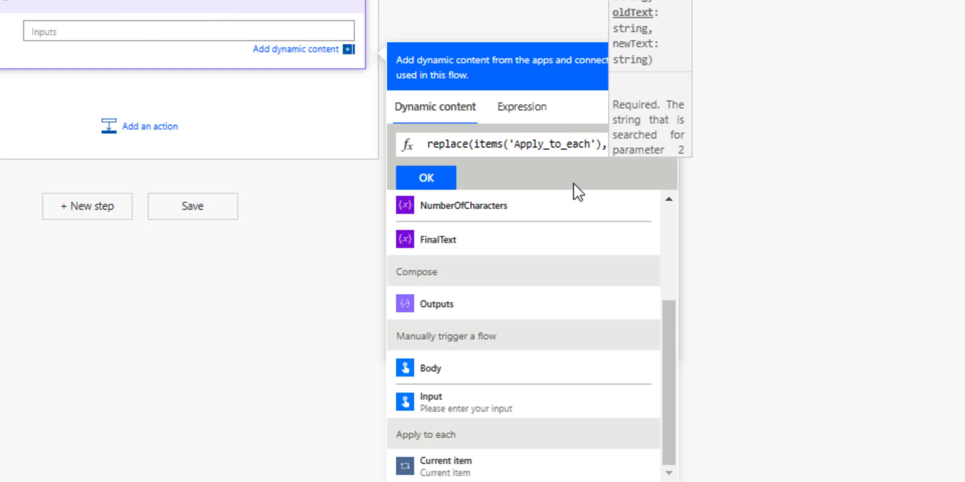
{"action": "scroll", "coordinate": [565, 258], "scroll_direction": "up", "scroll_amount": 3}
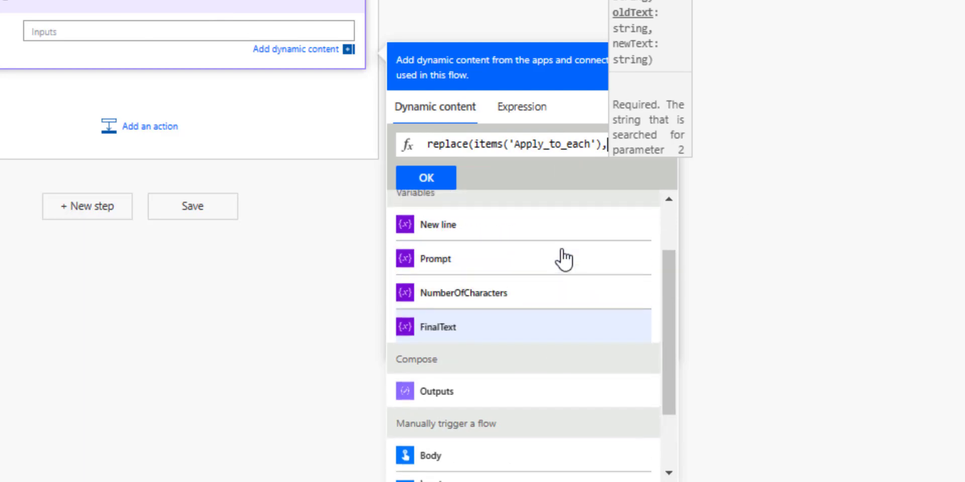
{"action": "left_click", "coordinate": [458, 310]}
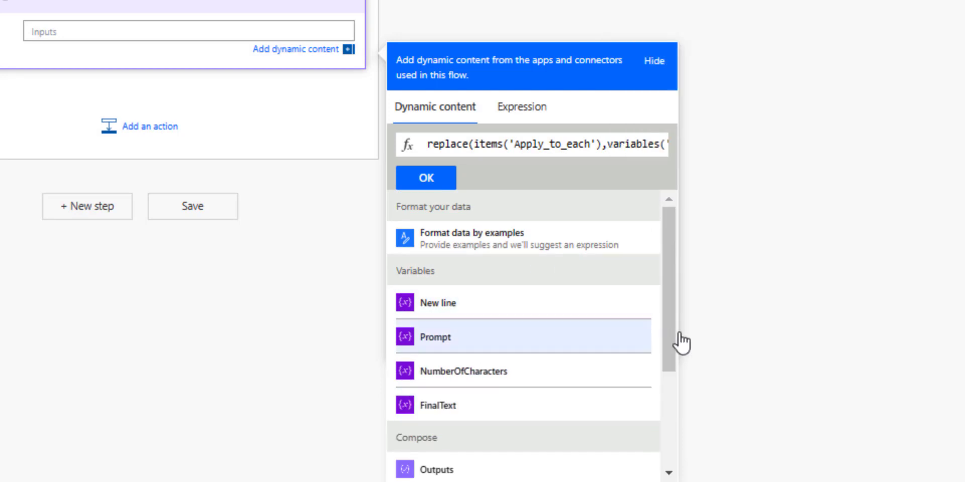
{"action": "type", "text": ","}
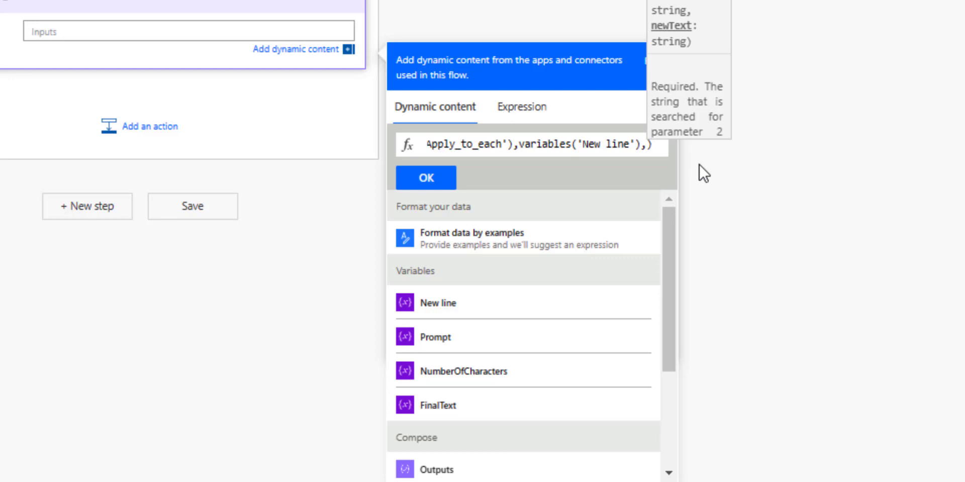
{"action": "type", "text": "co"}
{"action": "key", "text": "BackSpace"}
{"action": "key", "text": "BackSpace"}
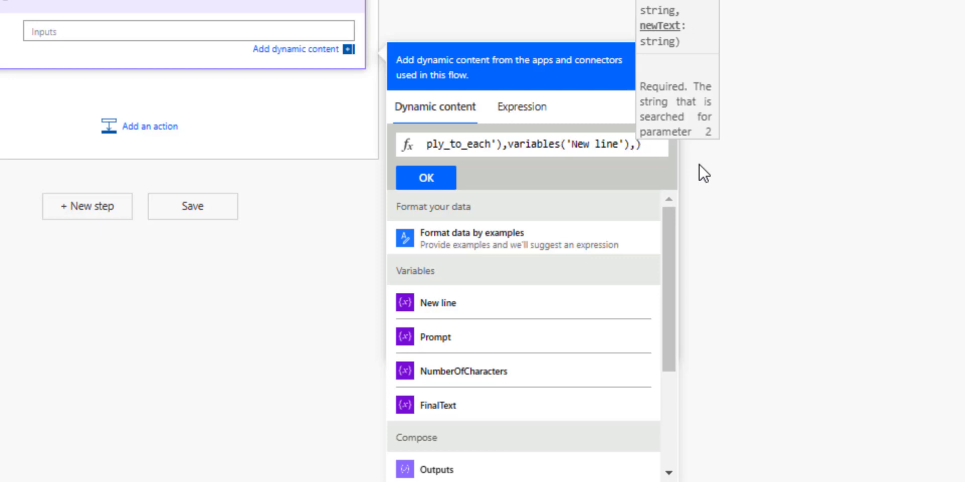
{"action": "type", "text": "'"}
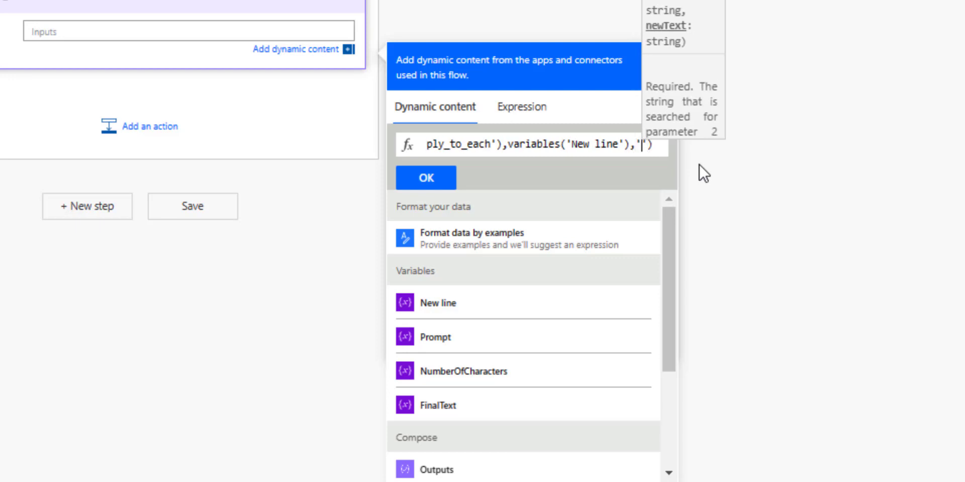
{"action": "type", "text": "'"}
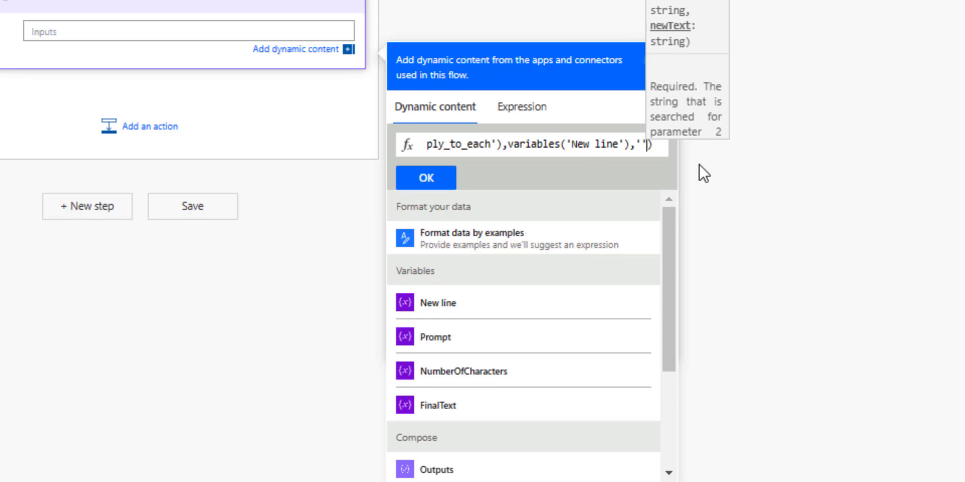
{"action": "key", "text": "Left"}
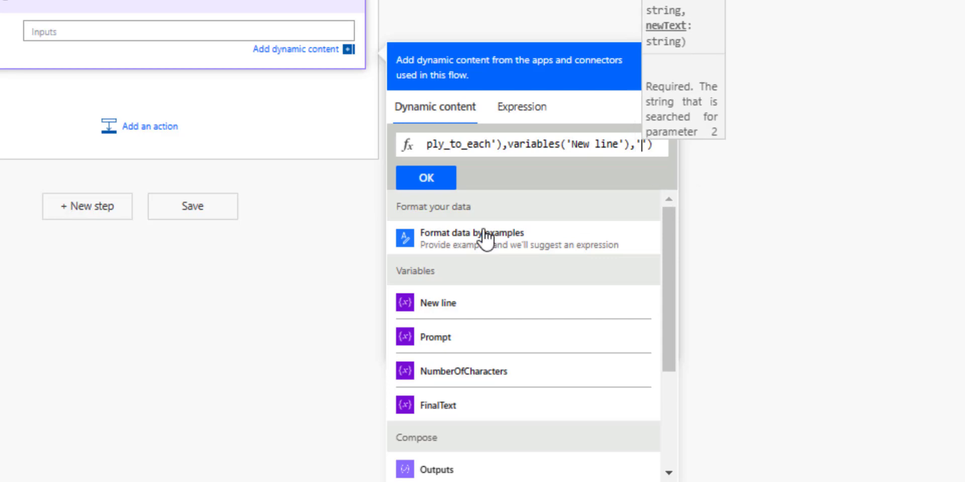
{"action": "left_click", "coordinate": [404, 174]}
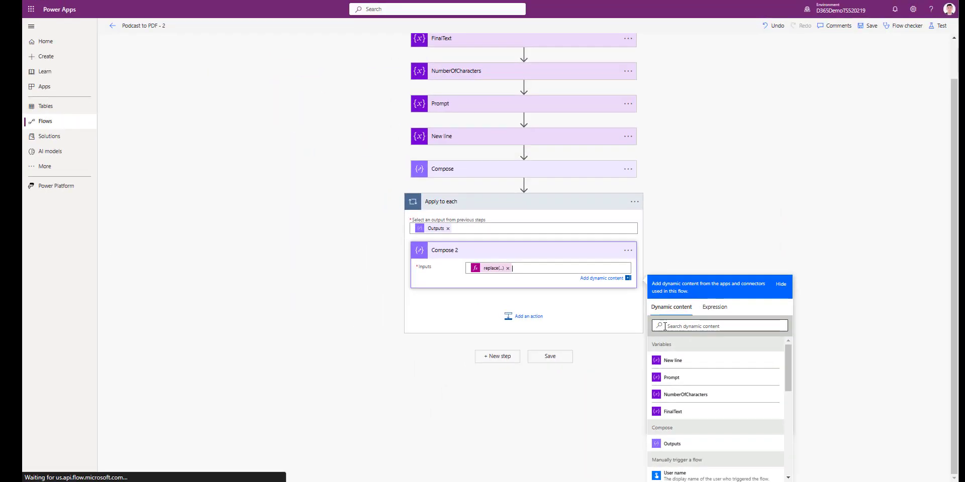
Rename the Compose 2 action inside the Apply to each loop as "Remove new lines"
{"action": "left_click", "coordinate": [568, 291]}
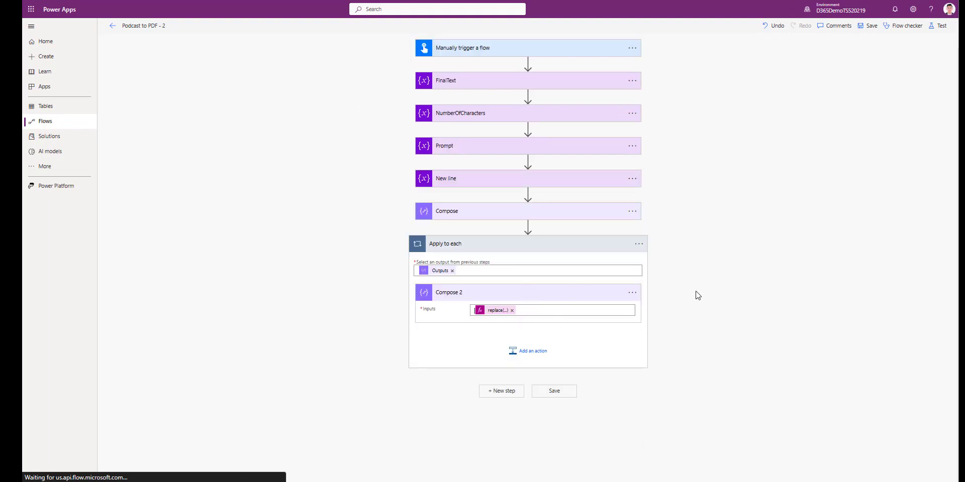
{"action": "left_click", "coordinate": [633, 293]}
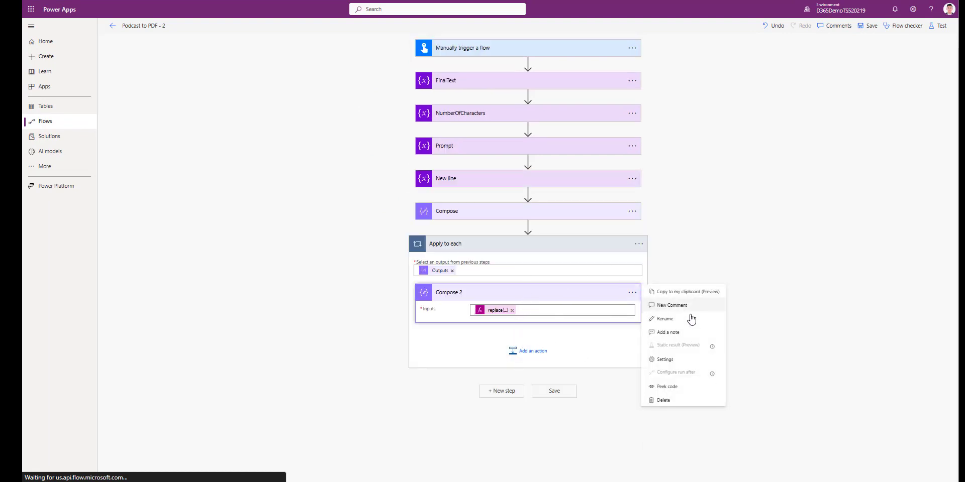
{"action": "left_click", "coordinate": [665, 319]}
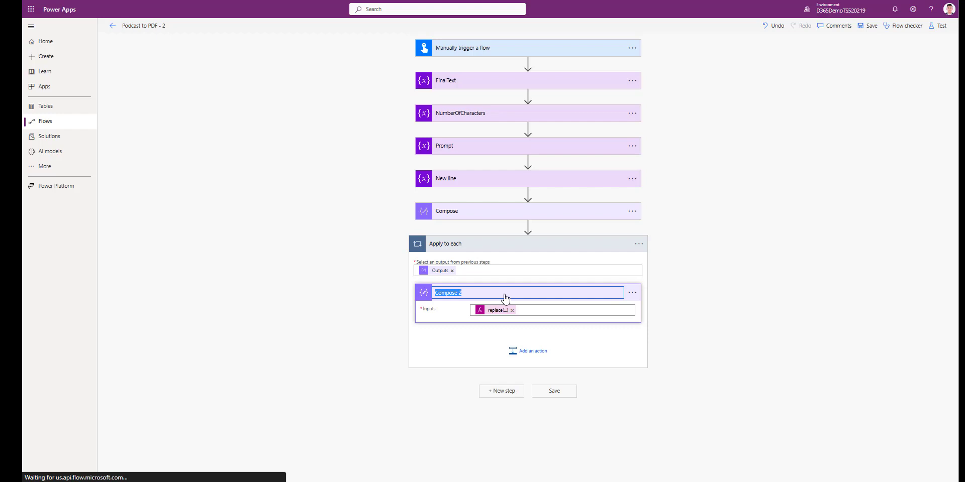
{"action": "type", "text": "Remove new lines"}
{"action": "left_click", "coordinate": [713, 312]}
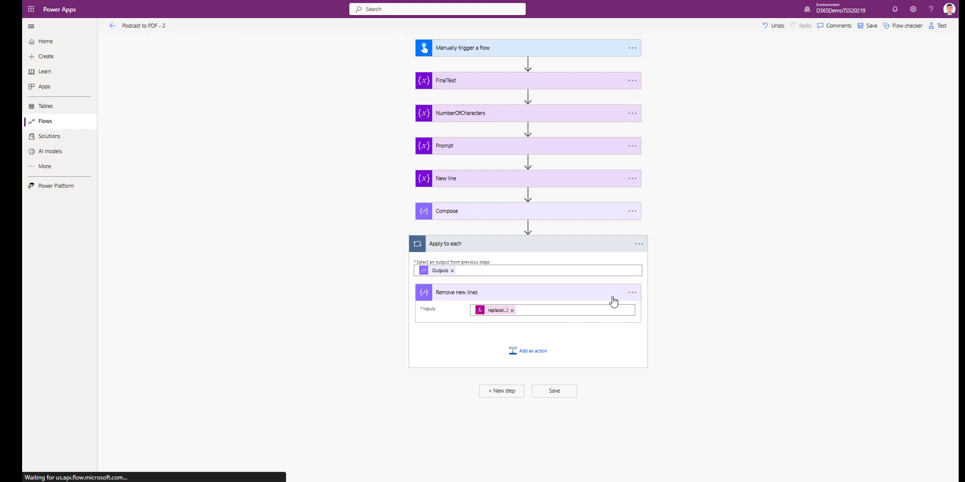
Add a premium HTTP action after Remove new lines in the Apply to each loop and set its method to POST
{"action": "left_click", "coordinate": [579, 295]}
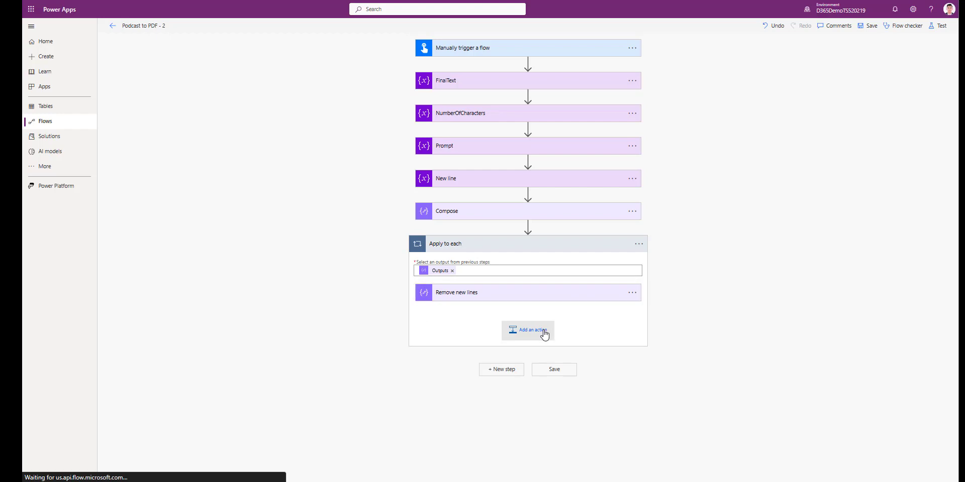
{"action": "left_click", "coordinate": [545, 334]}
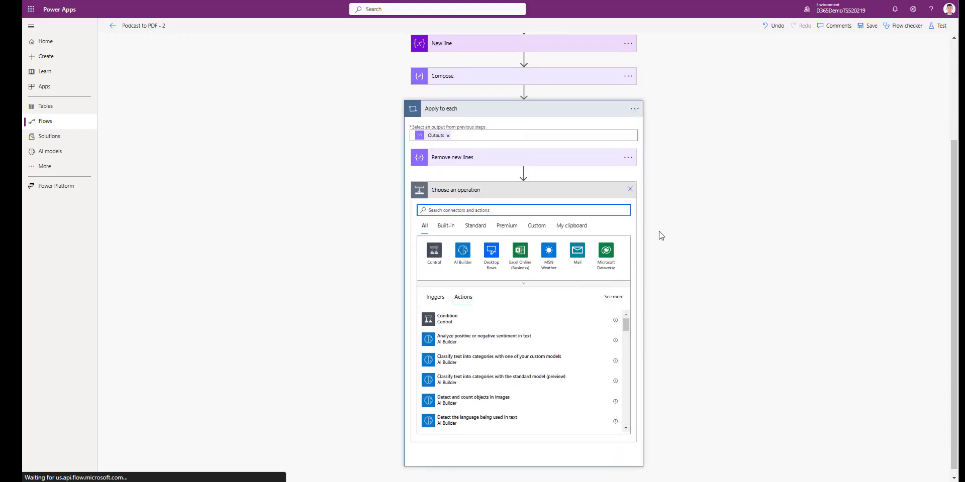
{"action": "type", "text": "http"}
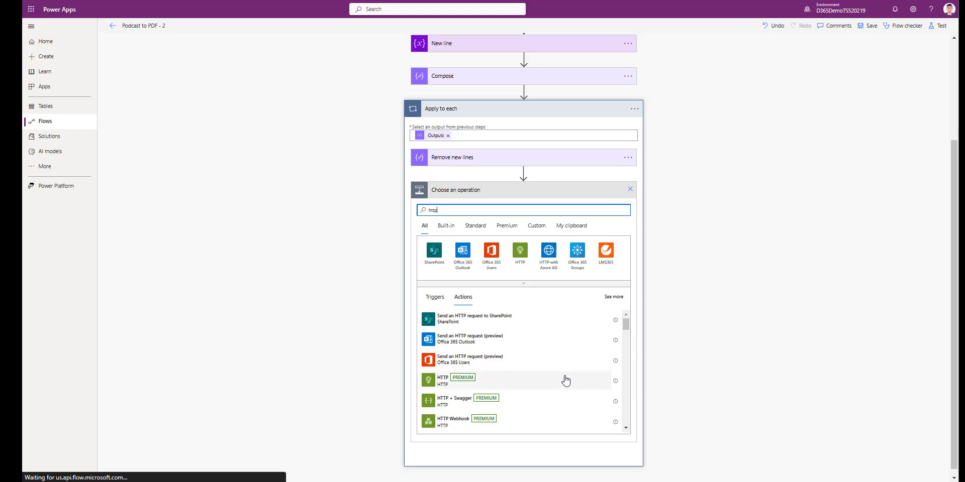
{"action": "left_click", "coordinate": [493, 392]}
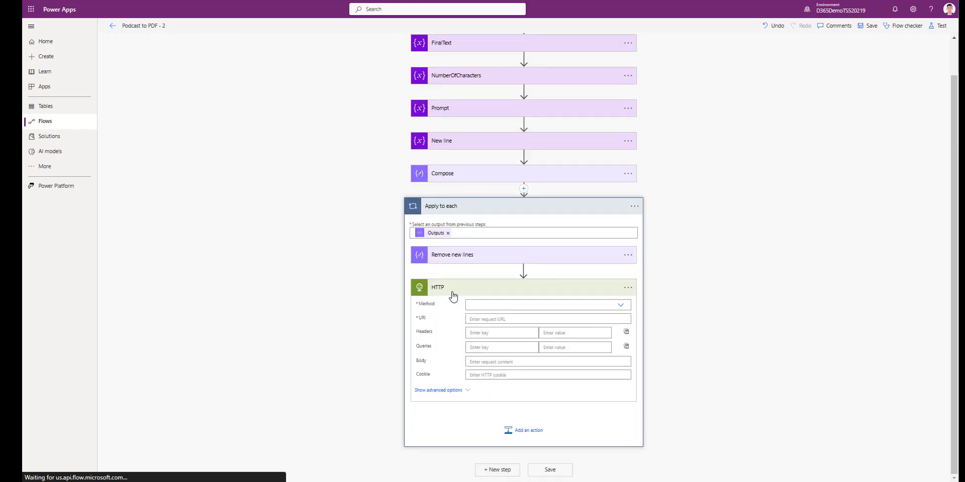
{"action": "left_click", "coordinate": [621, 307]}
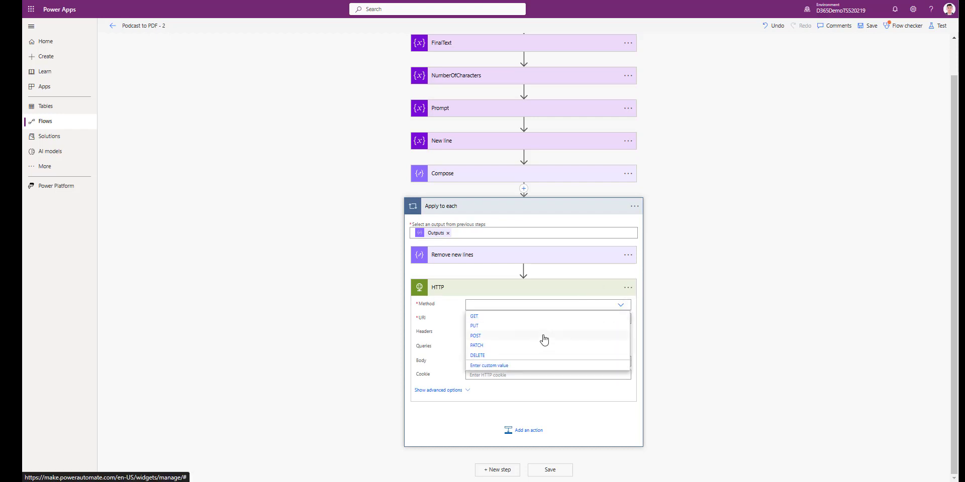
{"action": "left_click", "coordinate": [532, 336]}
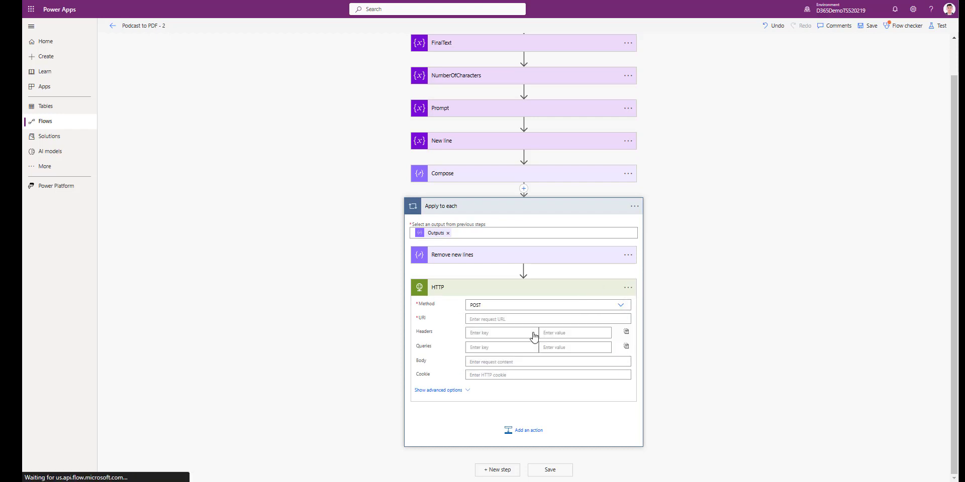
Open the OpenAI API documentation in a new browser tab and go to Completions in the API reference
{"action": "left_click", "coordinate": [479, 319]}
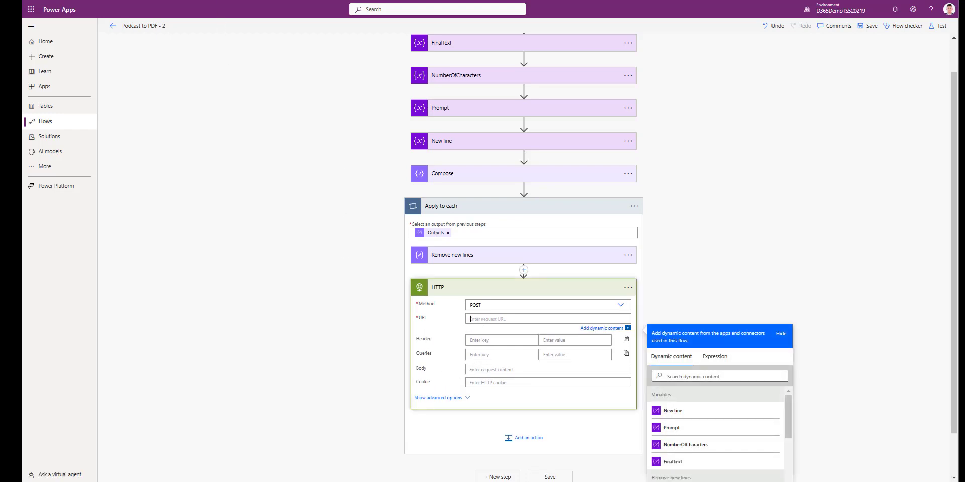
{"action": "key", "text": "ctrl+t"}
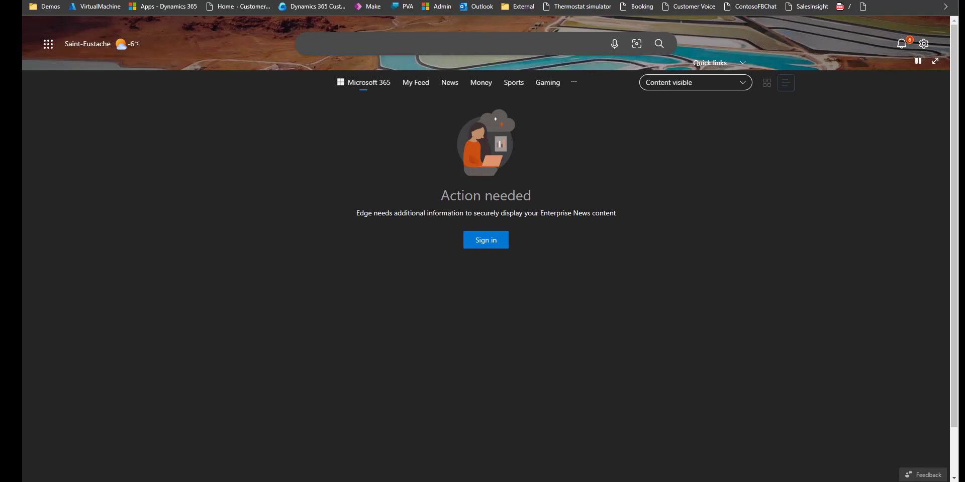
{"action": "type", "text": "open"}
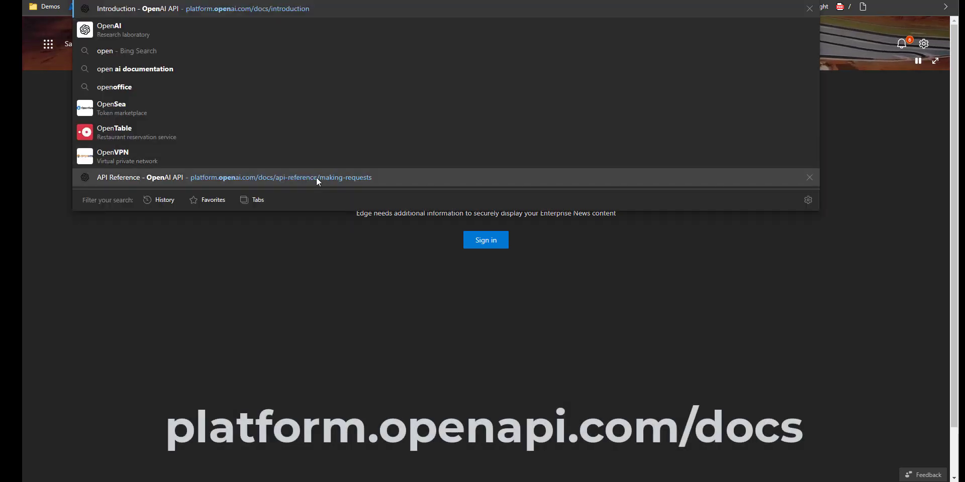
{"action": "left_click", "coordinate": [282, 8]}
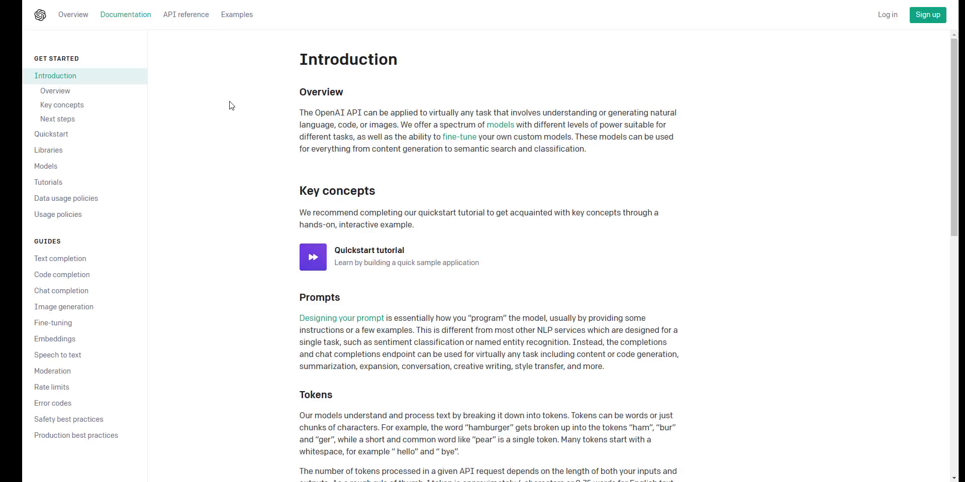
{"action": "left_click", "coordinate": [171, 23]}
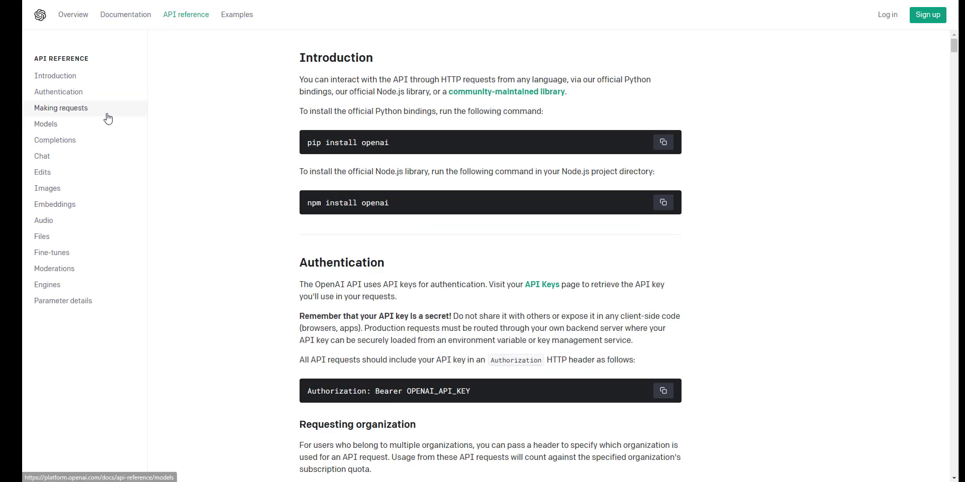
{"action": "left_click", "coordinate": [59, 141]}
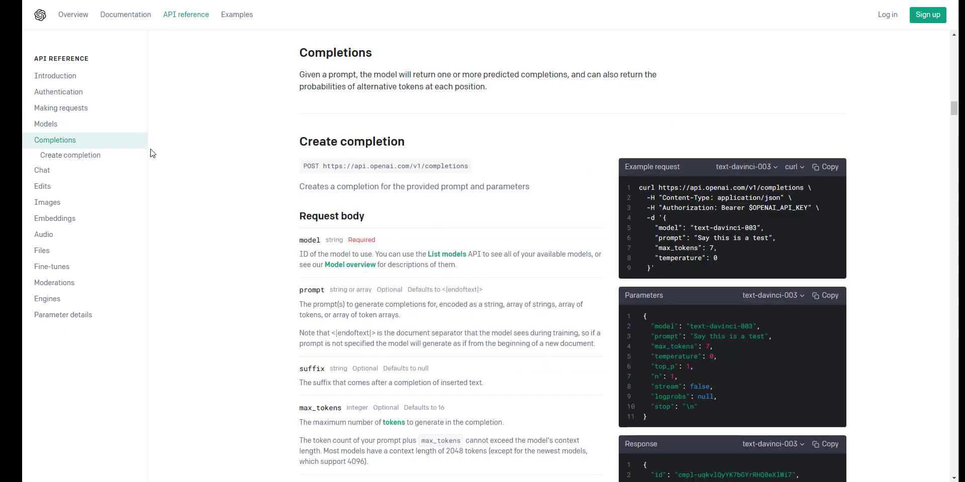
{"action": "left_click_drag", "start_coordinate": [466, 167], "coordinate": [324, 167]}
{"action": "left_click", "coordinate": [471, 174]}
{"action": "left_click_drag", "start_coordinate": [470, 171], "coordinate": [325, 174]}
{"action": "key", "text": "ctrl+c"}
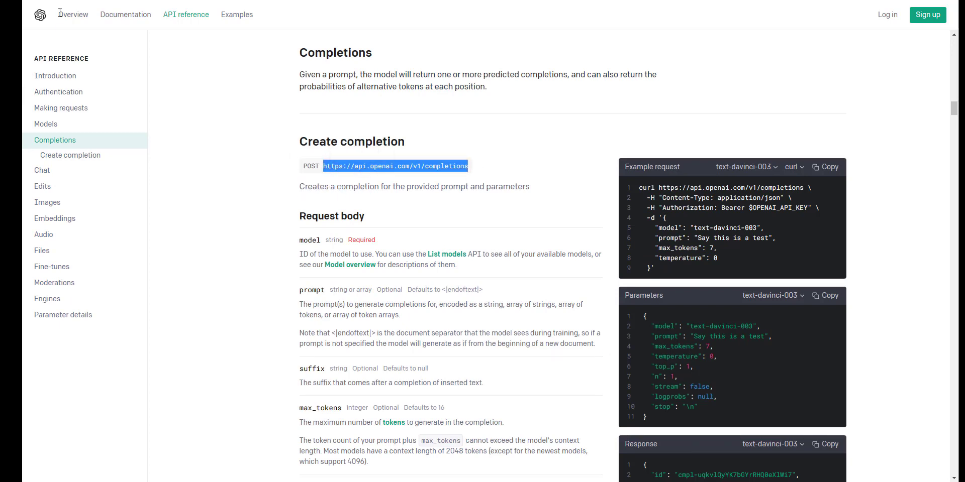
{"action": "key", "text": "alt+Tab"}
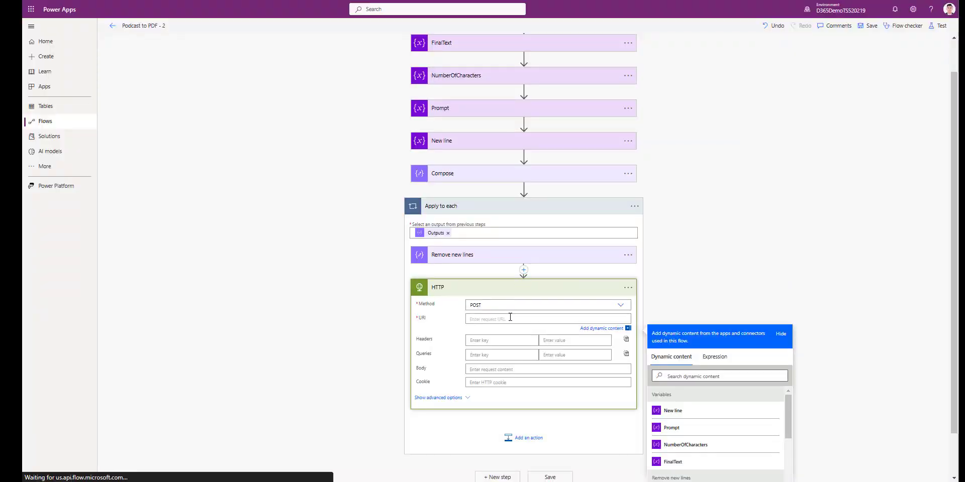
{"action": "key", "text": "ctrl+v"}
Copy the JSON body of the text-davinci-003 example request from the OpenAI documentation into the HTTP action's body
{"action": "key", "text": "alt+Tab"}
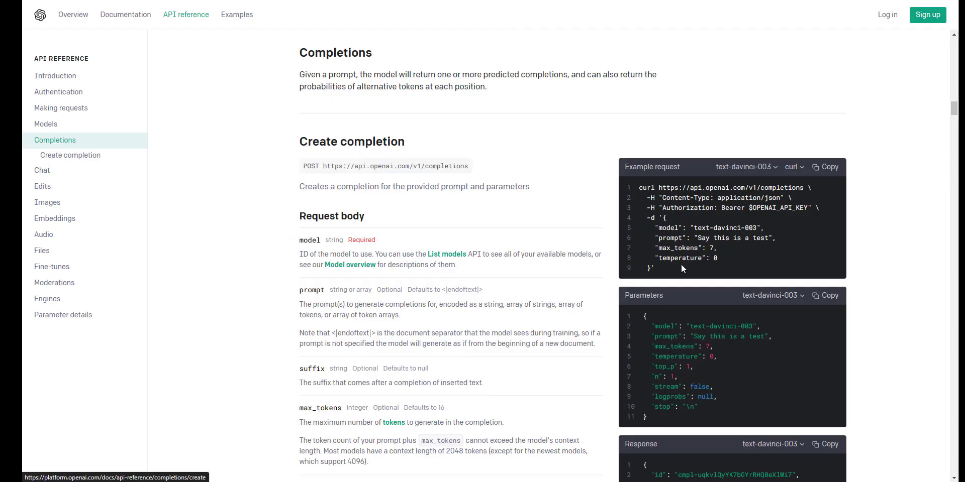
{"action": "left_click_drag", "start_coordinate": [681, 265], "coordinate": [666, 228]}
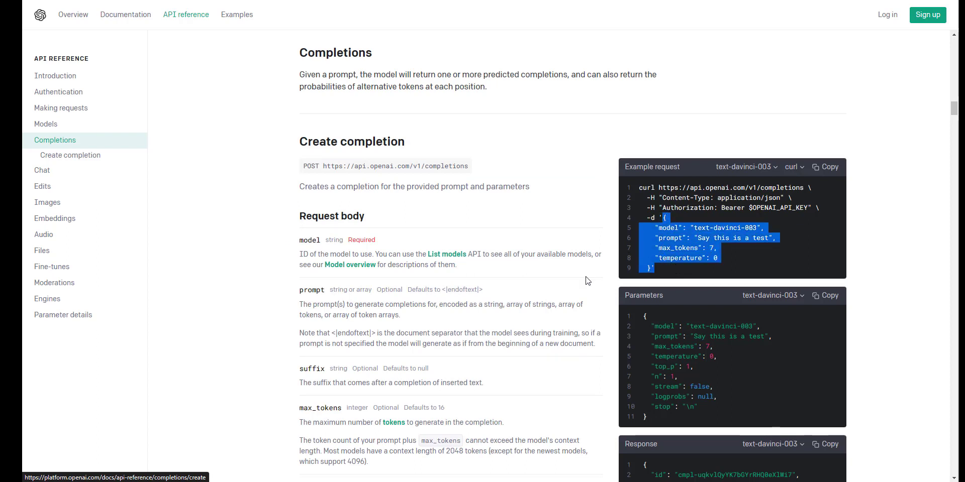
{"action": "key", "text": "alt+Tab"}
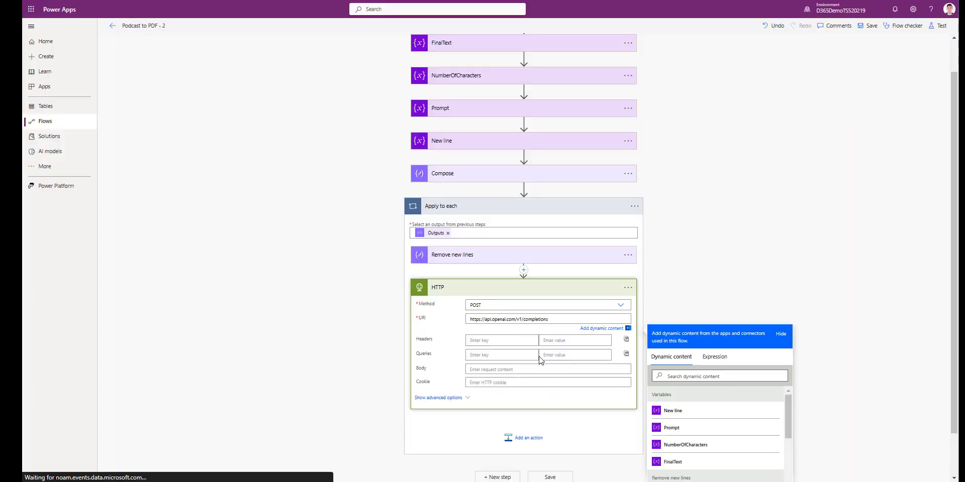
{"action": "left_click", "coordinate": [499, 370]}
{"action": "key", "text": "ctrl+v"}
{"action": "scroll", "coordinate": [504, 373], "scroll_direction": "down", "scroll_amount": 2}
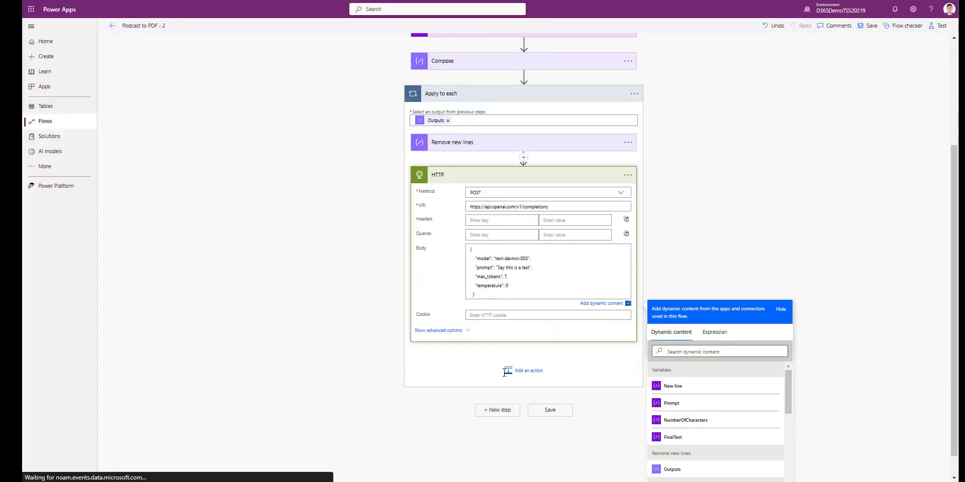
Remove the sample text "Say this is a test" from the prompt value in the HTTP body, keeping the empty quotes
{"action": "left_click", "coordinate": [555, 243]}
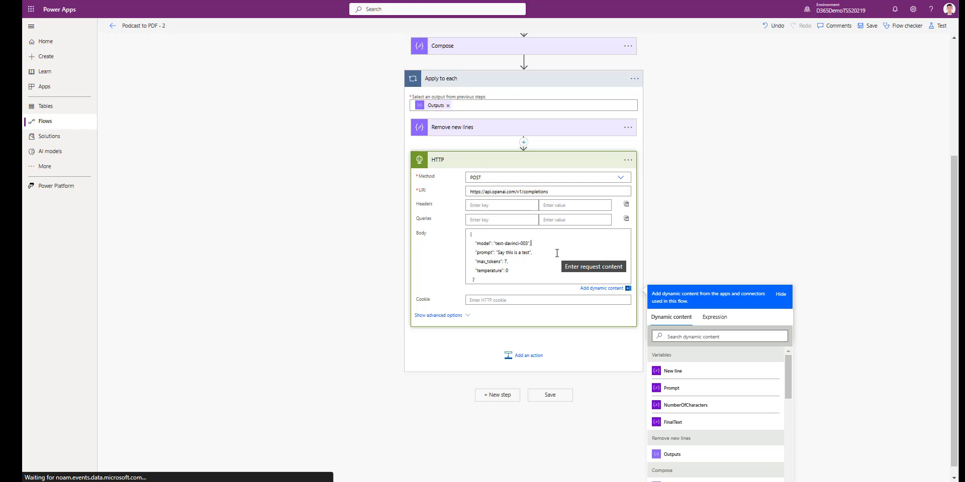
{"action": "left_click", "coordinate": [541, 256]}
{"action": "key", "text": "BackSpace"}
{"action": "key", "text": "BackSpace"}
{"action": "key", "text": "BackSpace"}
{"action": "key", "text": "BackSpace"}
{"action": "key", "text": "BackSpace"}
{"action": "key", "text": "BackSpace"}
{"action": "key", "text": "BackSpace"}
{"action": "key", "text": "BackSpace"}
{"action": "key", "text": "BackSpace"}
{"action": "key", "text": "BackSpace"}
{"action": "key", "text": "BackSpace"}
{"action": "key", "text": "BackSpace"}
{"action": "key", "text": "BackSpace"}
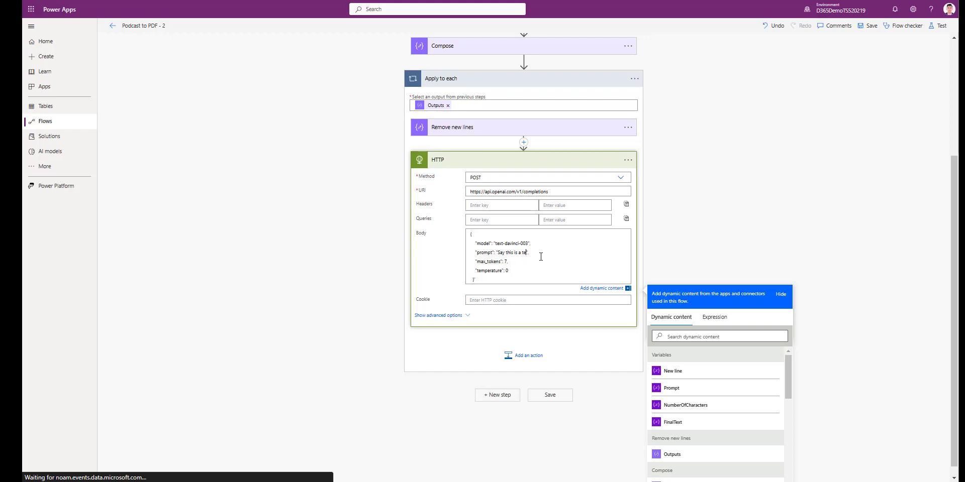
{"action": "key", "text": "BackSpace"}
{"action": "key", "text": "BackSpace"}
{"action": "key", "text": "BackSpace"}
{"action": "key", "text": "BackSpace"}
{"action": "key", "text": "BackSpace"}
Insert the Prompt variable followed by the Remove new lines Outputs between the quotes of the prompt value in the HTTP body
{"action": "left_click", "coordinate": [733, 340]}
{"action": "scroll", "coordinate": [791, 382], "scroll_direction": "down", "scroll_amount": 1}
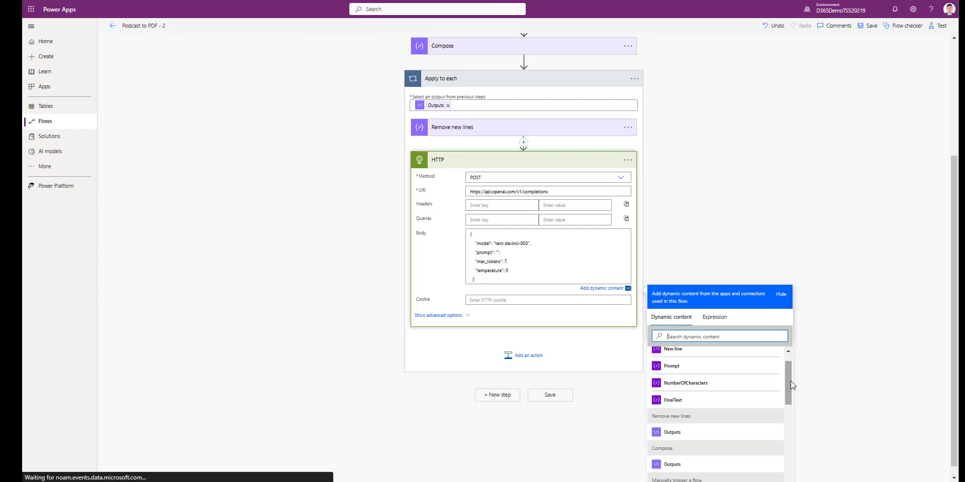
{"action": "scroll", "coordinate": [791, 372], "scroll_direction": "up", "scroll_amount": 1}
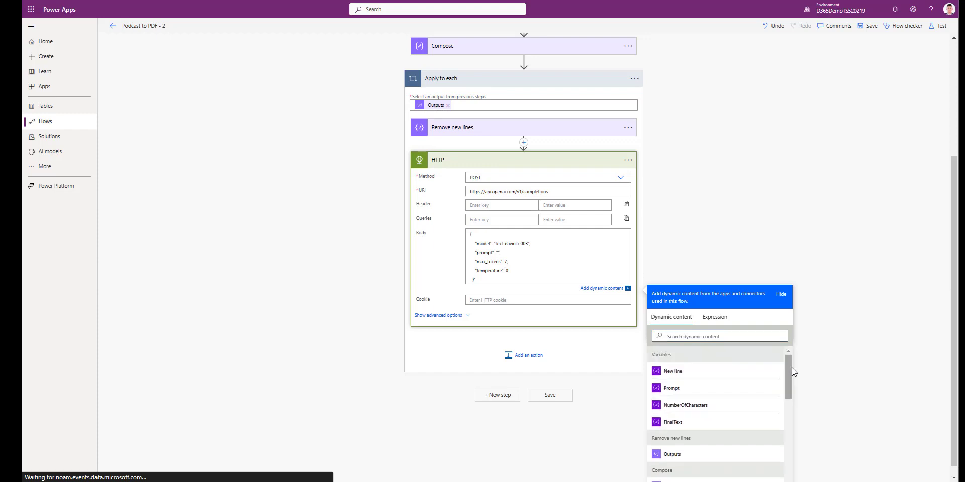
{"action": "left_click", "coordinate": [697, 390]}
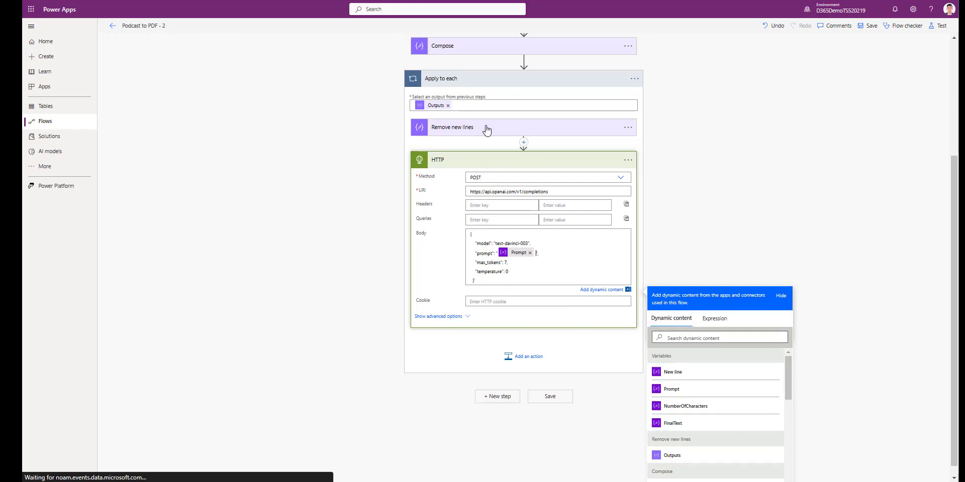
{"action": "left_click", "coordinate": [683, 461]}
Set max_tokens to 2000 in the HTTP action's JSON body
{"action": "left_click", "coordinate": [533, 269]}
{"action": "left_click", "coordinate": [526, 264]}
{"action": "key", "text": "BackSpace"}
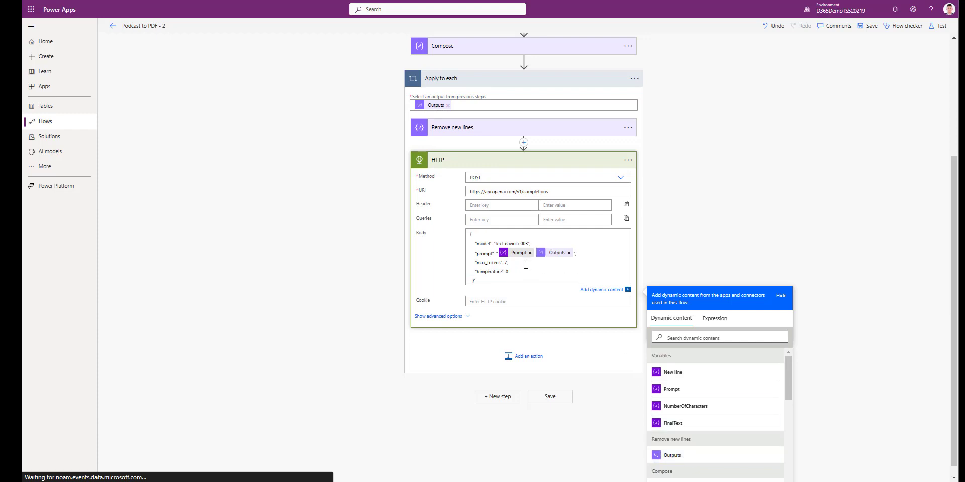
{"action": "type", "text": "2000,"}
Add a Content-Type header with the value application/json to the HTTP action
{"action": "left_click", "coordinate": [487, 206]}
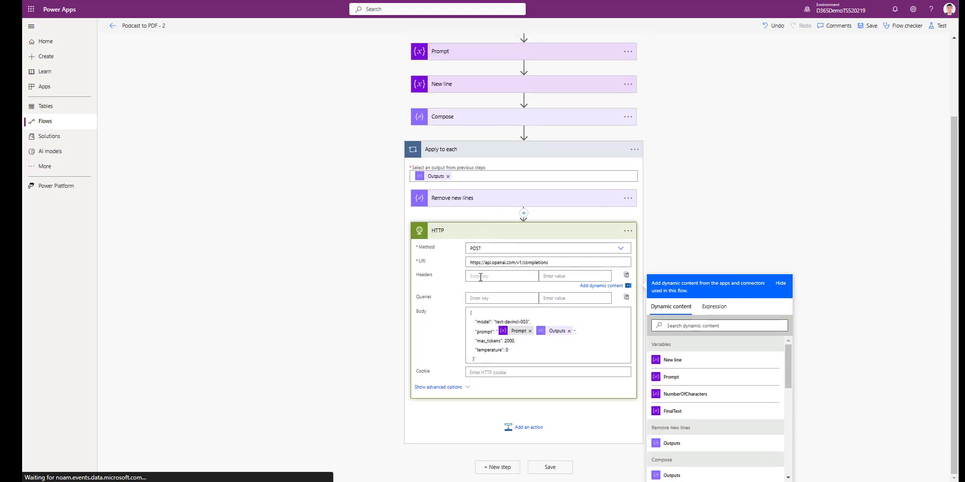
{"action": "type", "text": "Content-TYp"}
{"action": "left_click", "coordinate": [599, 274]}
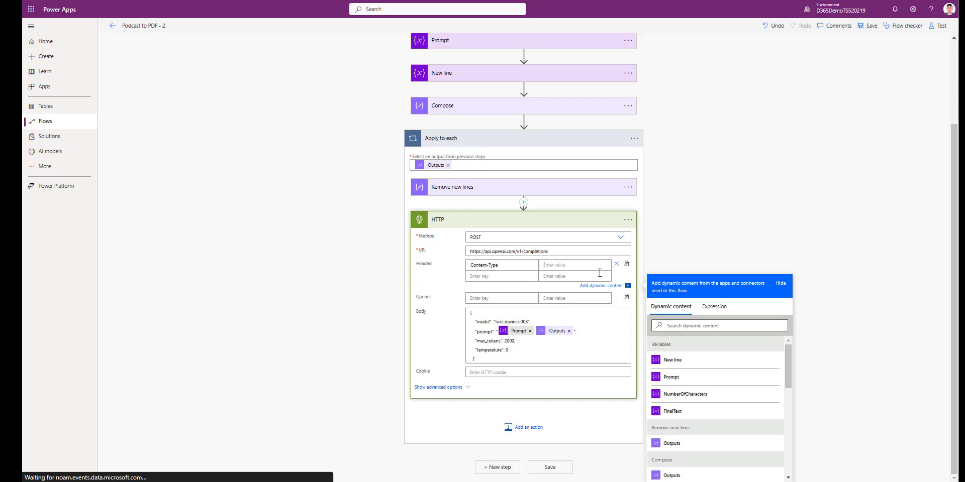
{"action": "type", "text": "applica"}
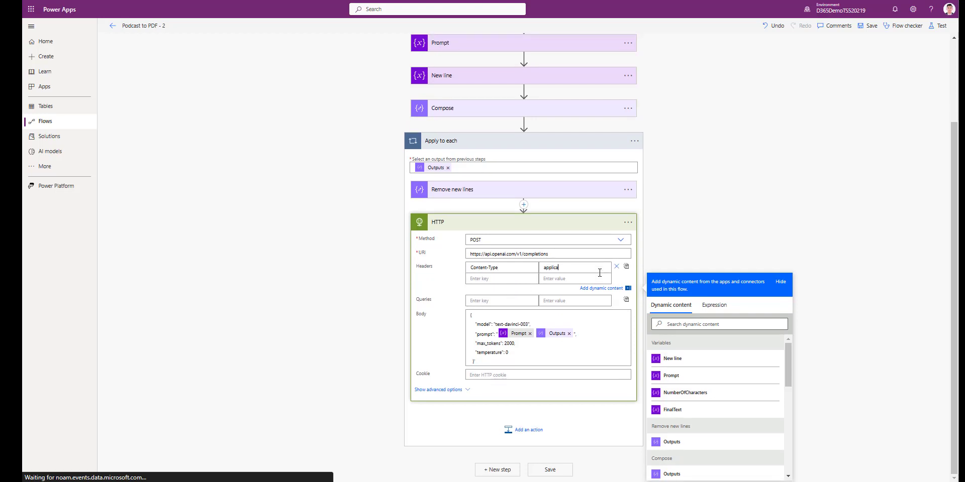
{"action": "type", "text": "tion/json"}
Add an Authorization header using the Bearer scheme to the HTTP action and collapse the action
{"action": "left_click", "coordinate": [534, 276]}
{"action": "type", "text": "Authorization"}
{"action": "left_click", "coordinate": [576, 279]}
{"action": "type", "text": "Bea"}
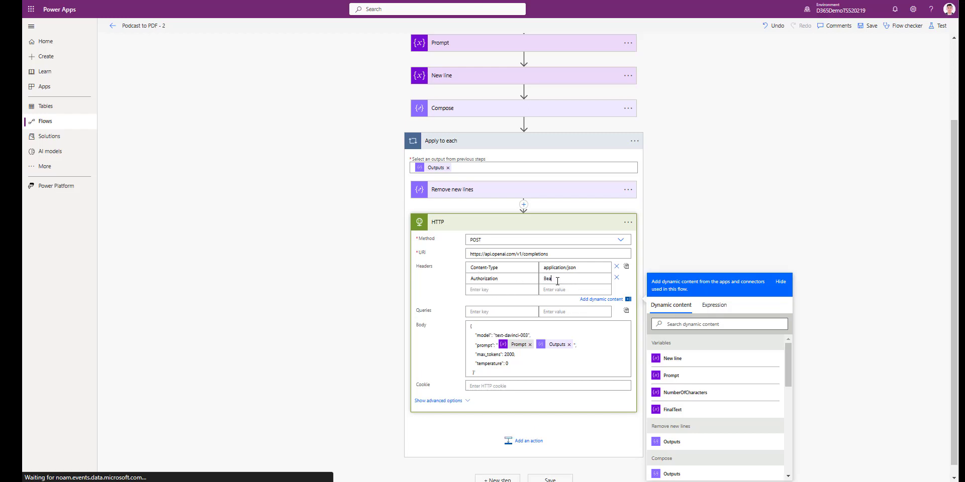
{"action": "type", "text": "rer"}
{"action": "left_click", "coordinate": [553, 223]}
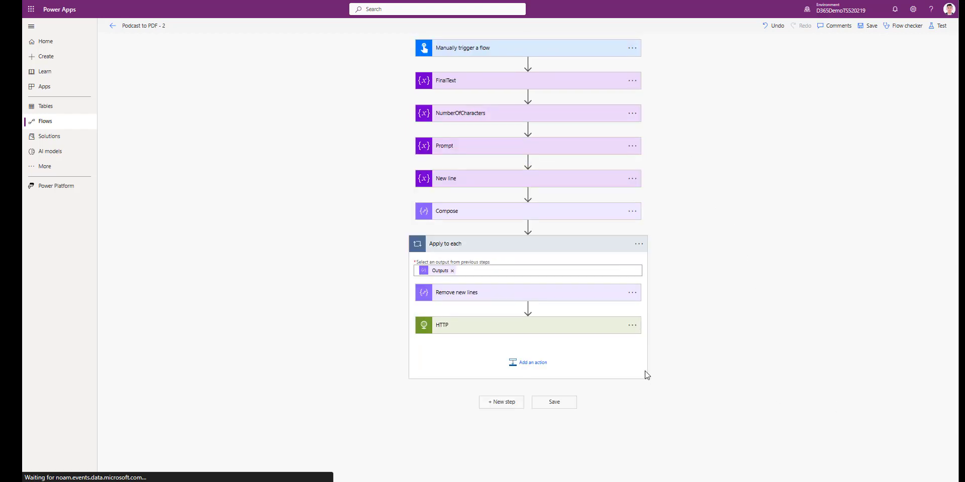
Add an Append to string variable action after the HTTP action inside the Apply to each loop
{"action": "left_click", "coordinate": [527, 362]}
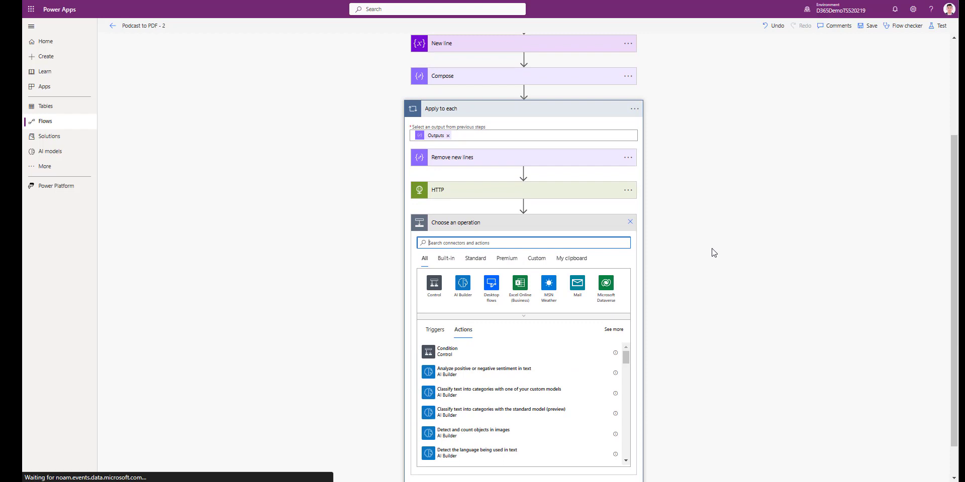
{"action": "type", "text": "append"}
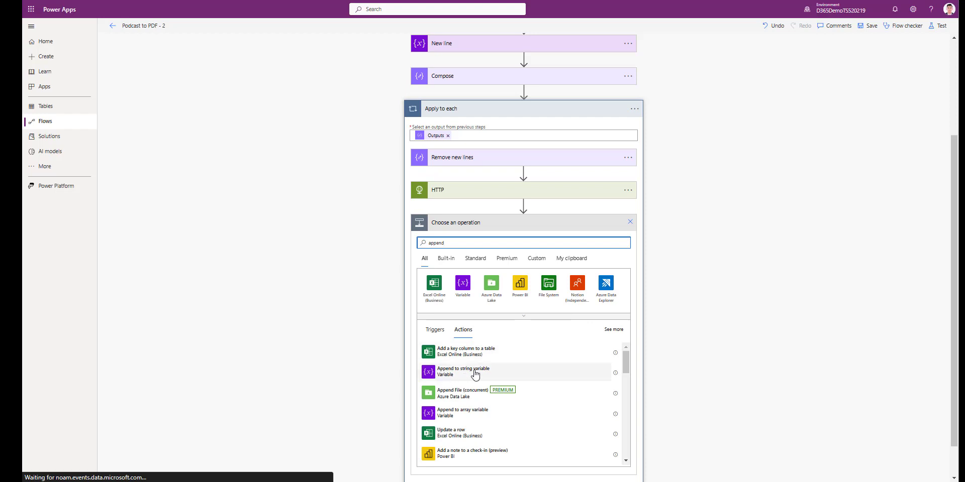
{"action": "left_click", "coordinate": [503, 377]}
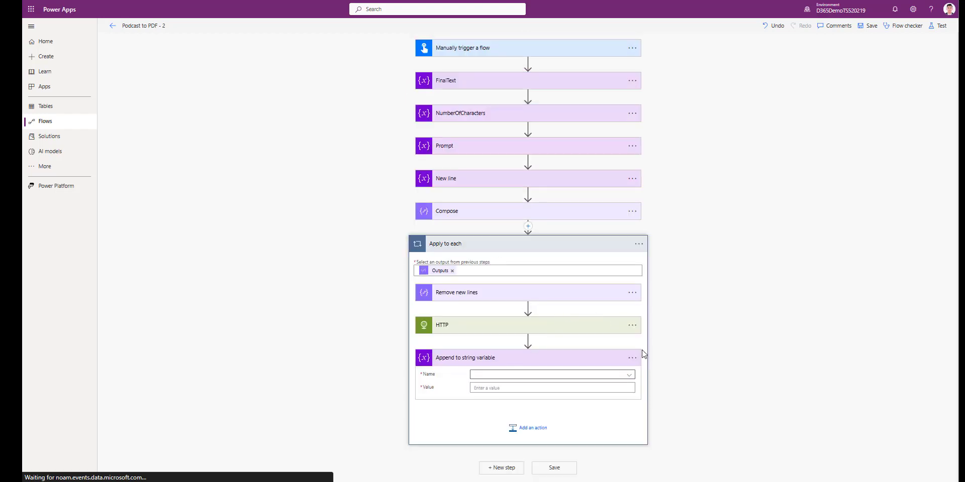
Rename the append action to "Append to final text" and choose FinalText as its variable
{"action": "left_click", "coordinate": [631, 369]}
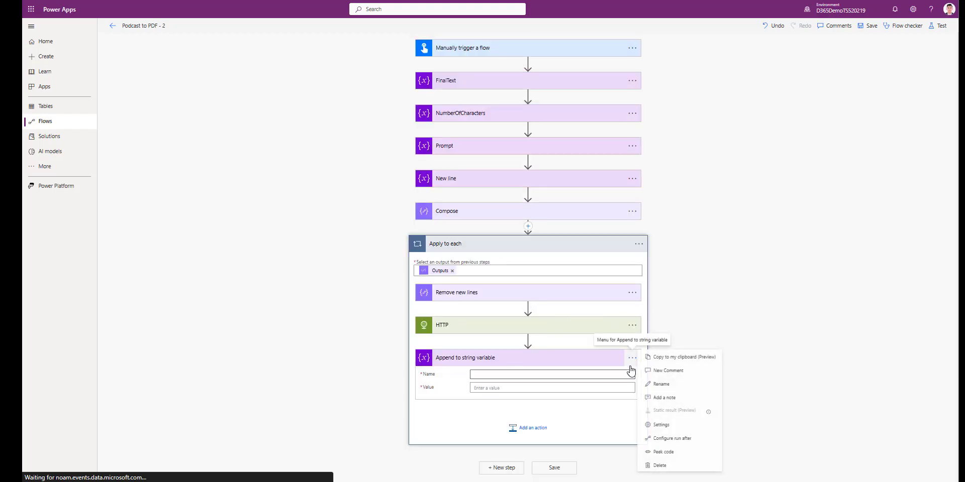
{"action": "left_click", "coordinate": [681, 385]}
{"action": "key", "text": "BackSpace"}
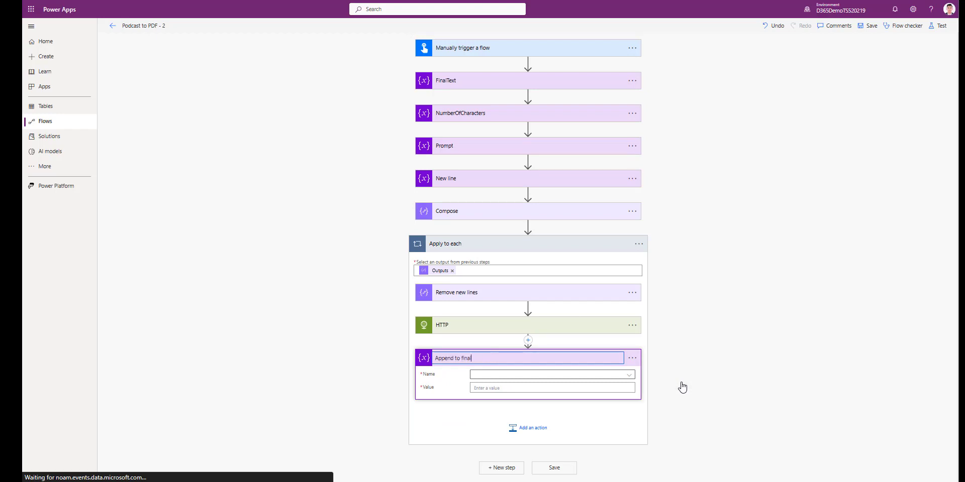
{"action": "left_click", "coordinate": [539, 375]}
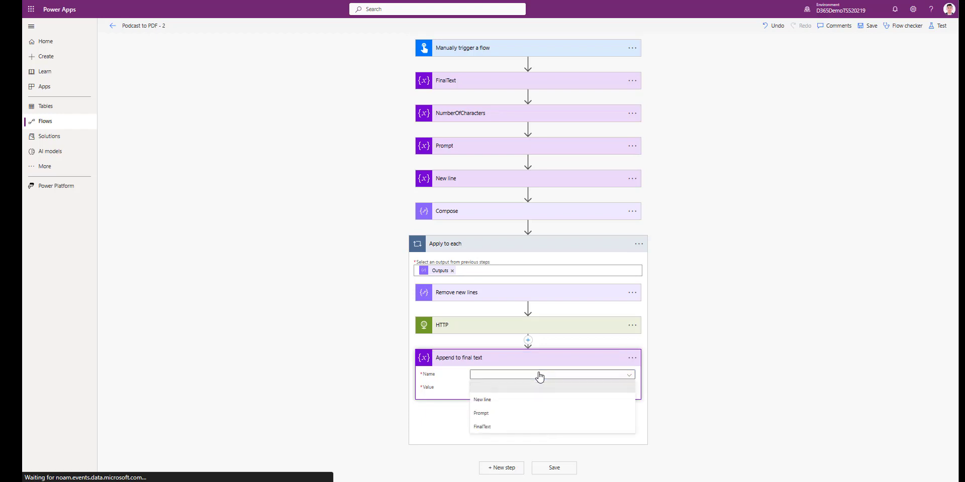
{"action": "left_click", "coordinate": [485, 427]}
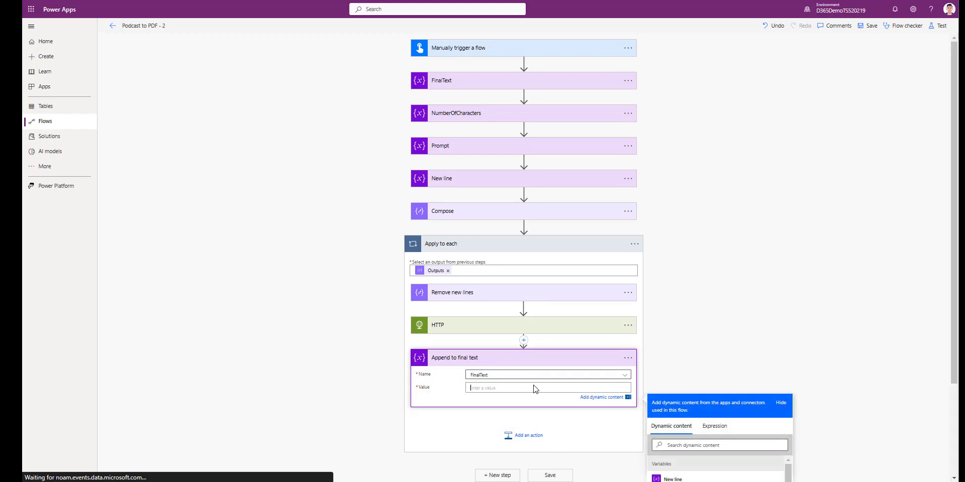
Set the appended value to the expression body('HTTP')['choices'][0]?['text'], and collapse the action and the Apply to each loop
{"action": "scroll", "coordinate": [534, 388], "scroll_direction": "down", "scroll_amount": 1}
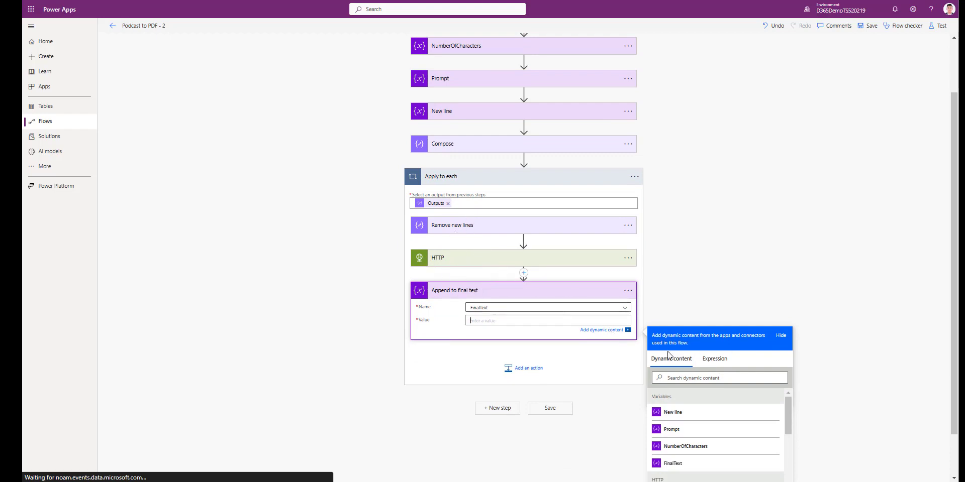
{"action": "left_click", "coordinate": [715, 361]}
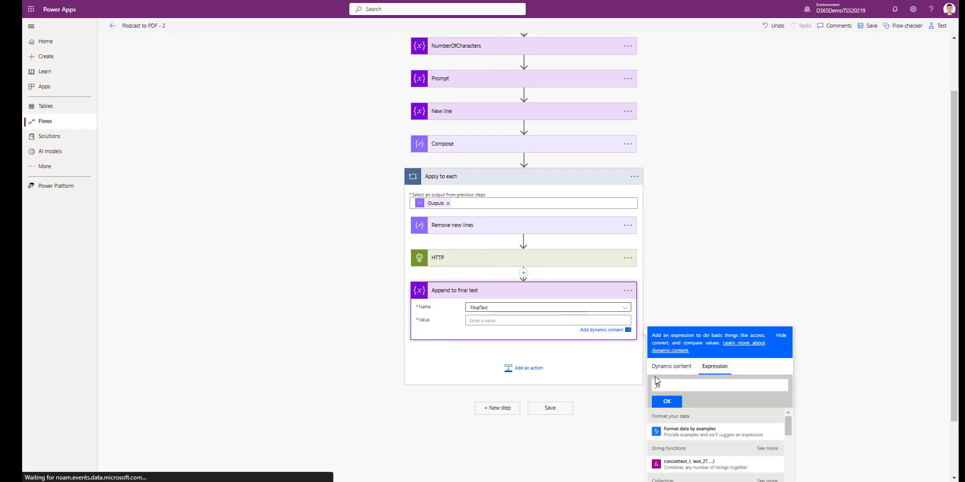
{"action": "scroll", "coordinate": [714, 369], "scroll_direction": "down", "scroll_amount": 1}
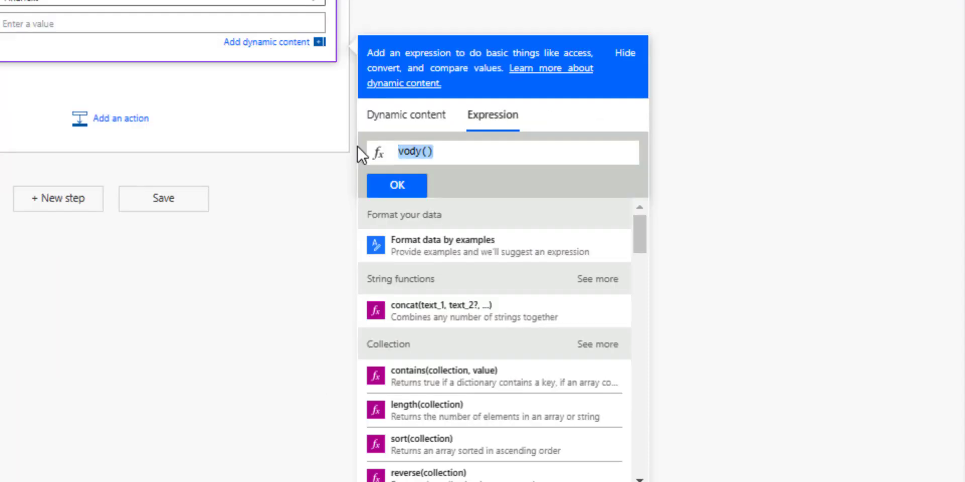
{"action": "type", "text": "b"}
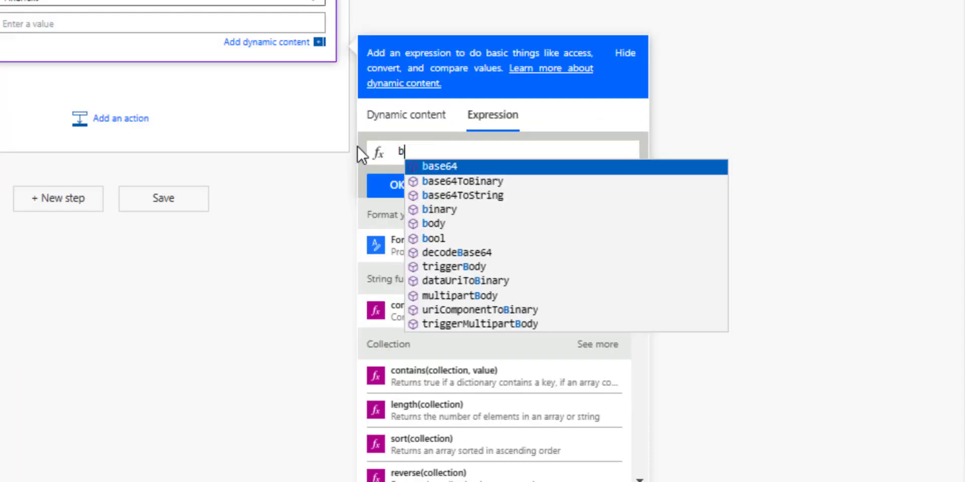
{"action": "type", "text": "o"}
{"action": "key", "text": "Return"}
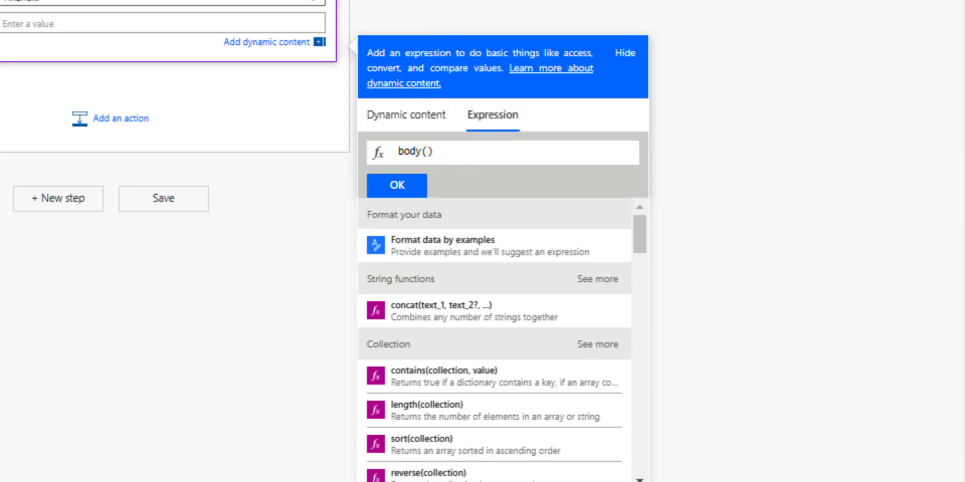
{"action": "triple_click", "coordinate": [519, 157]}
{"action": "type", "text": "body('HTTP')['choices'][0]?['text']"}
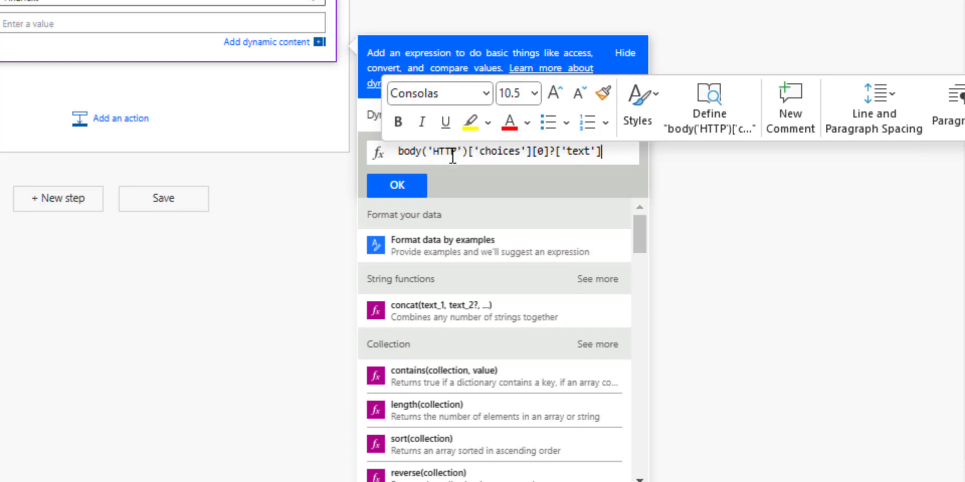
{"action": "left_click", "coordinate": [402, 186]}
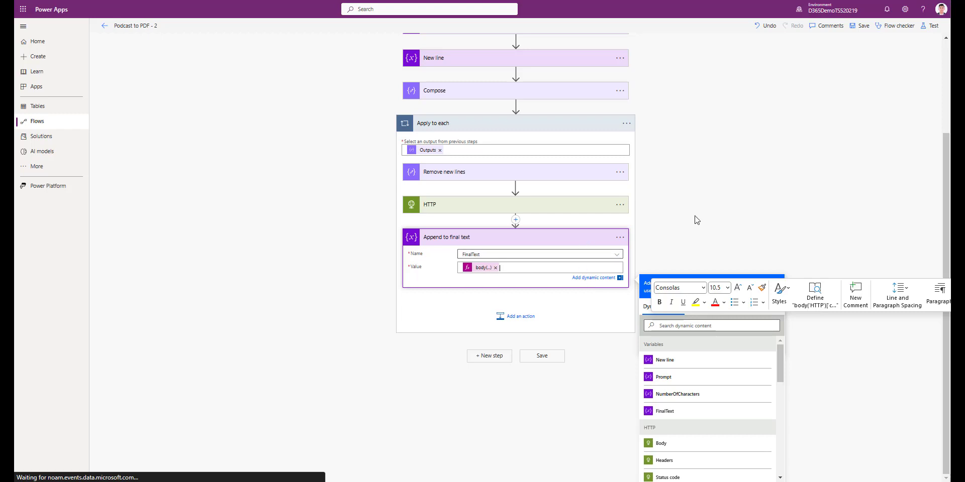
{"action": "left_click", "coordinate": [538, 239]}
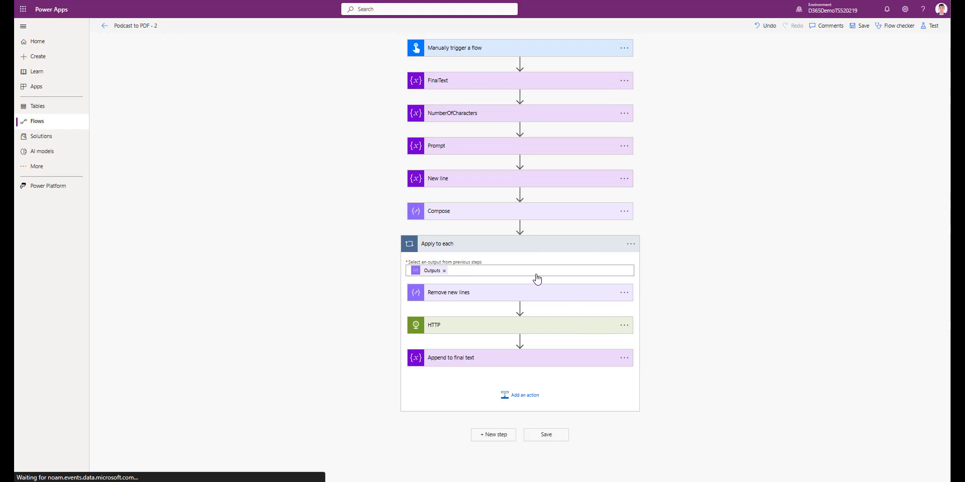
{"action": "left_click", "coordinate": [523, 249]}
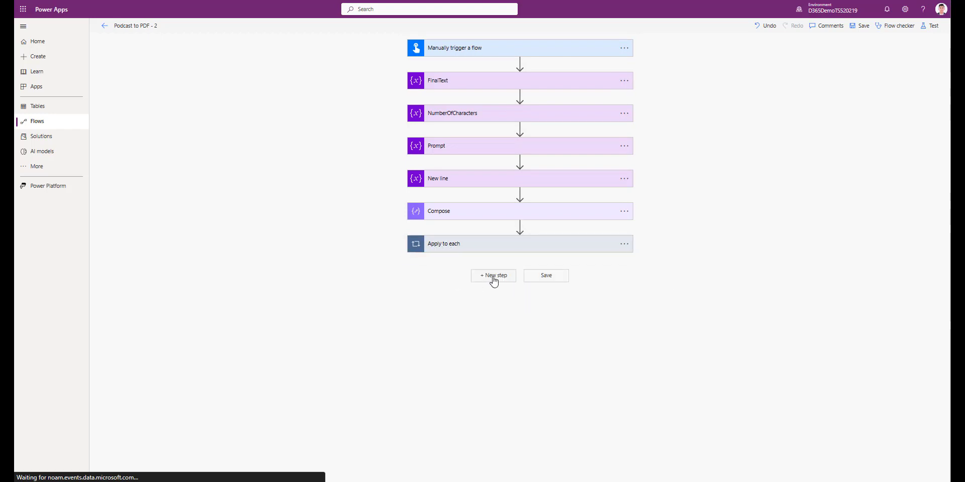
Add a OneDrive for Business Create file action as a new step after the Apply to each loop
{"action": "left_click", "coordinate": [493, 277]}
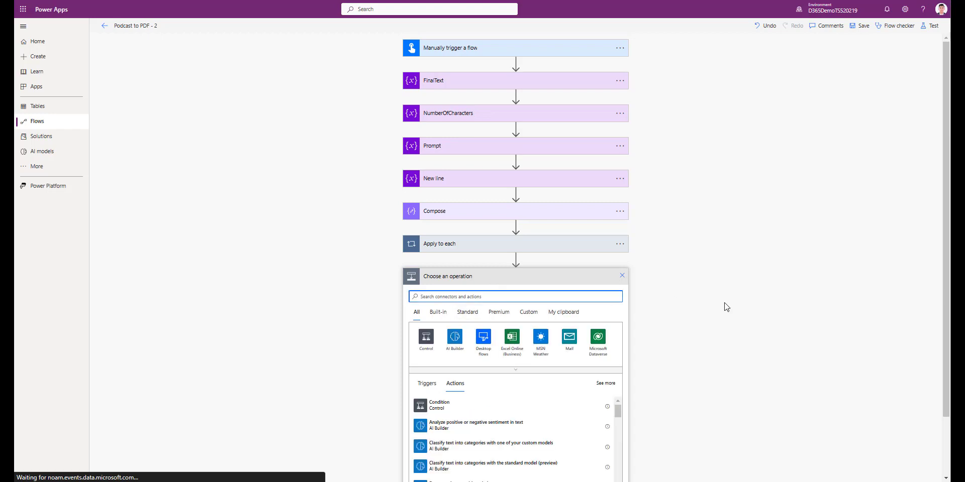
{"action": "type", "text": "create"}
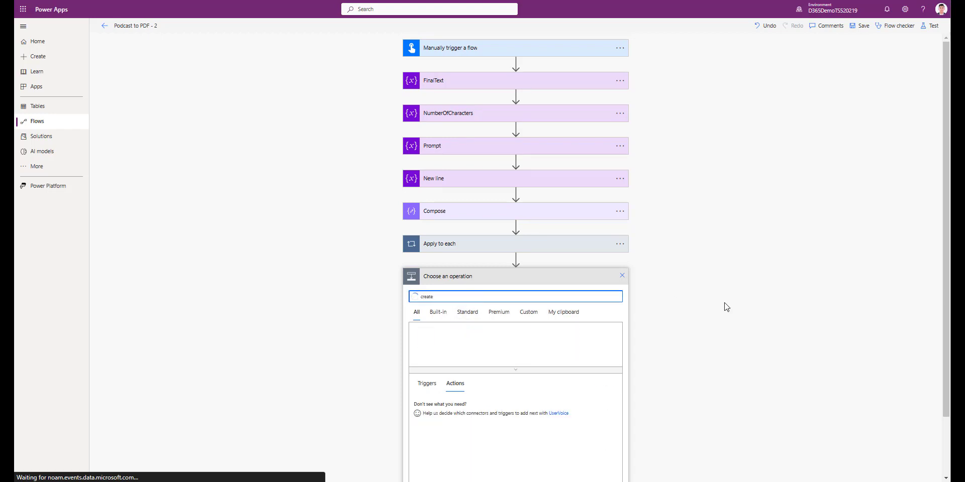
{"action": "scroll", "coordinate": [696, 289], "scroll_direction": "down", "scroll_amount": 1}
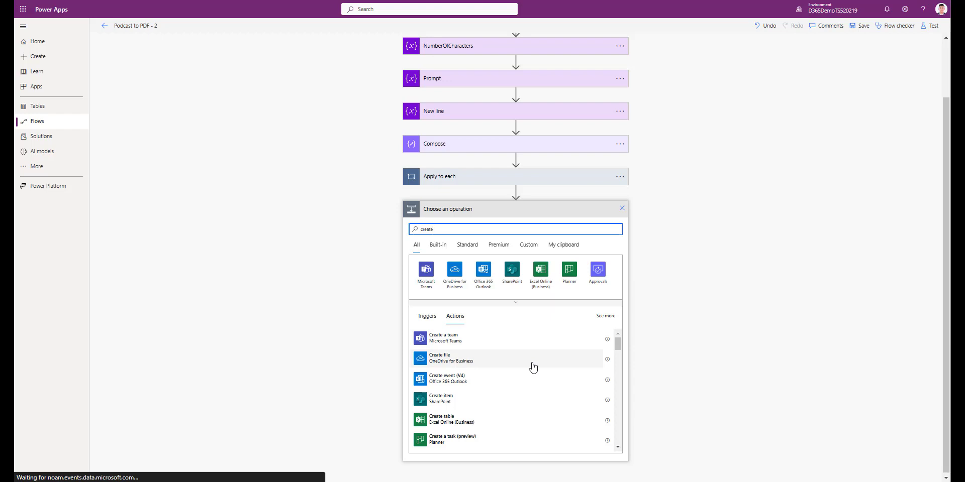
{"action": "left_click", "coordinate": [469, 360]}
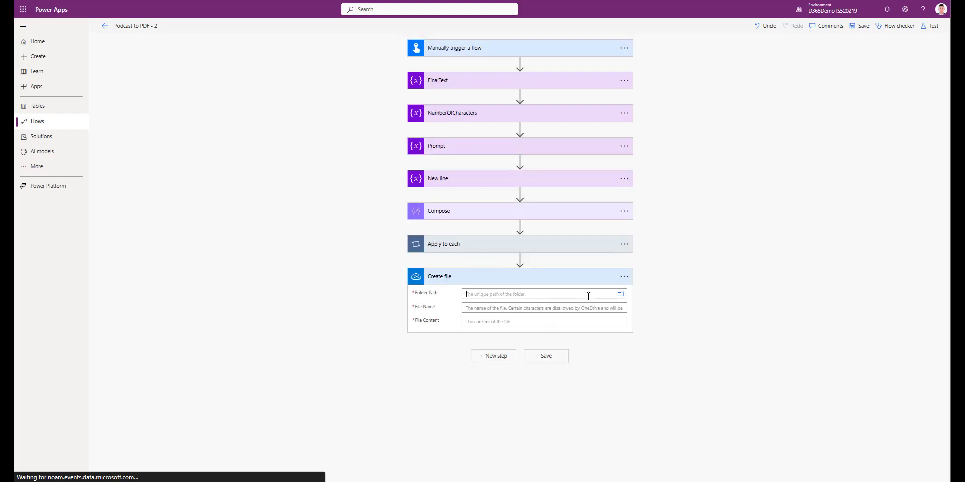
Set the Create file action's folder path to /Text transcript/Output
{"action": "left_click", "coordinate": [616, 295]}
{"action": "left_click", "coordinate": [616, 295]}
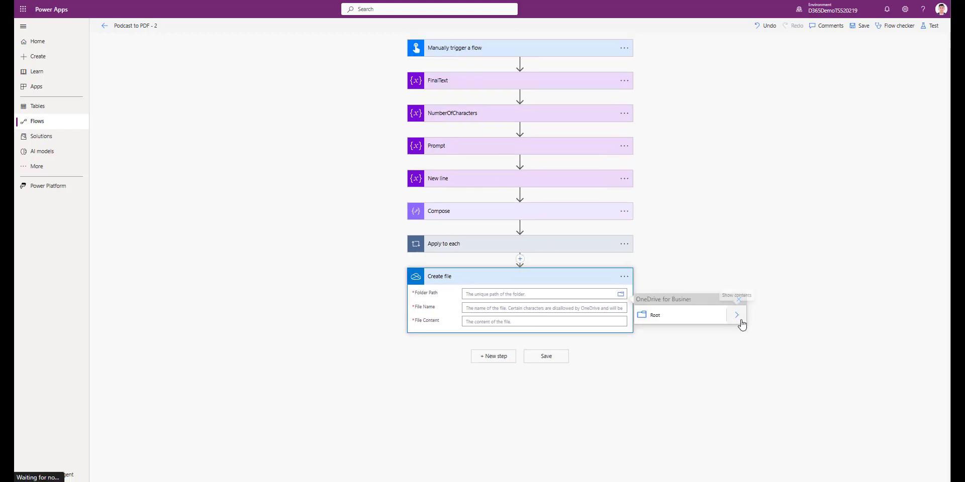
{"action": "left_click", "coordinate": [738, 317]}
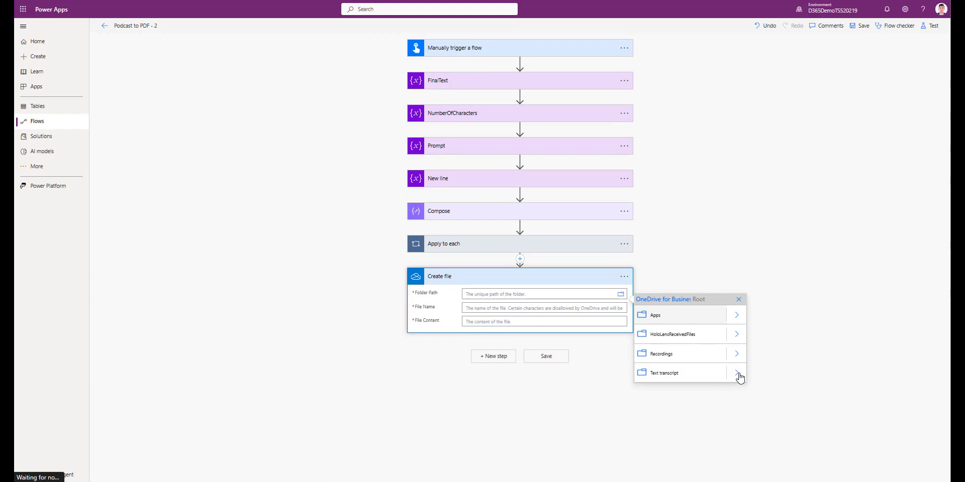
{"action": "left_click", "coordinate": [737, 375]}
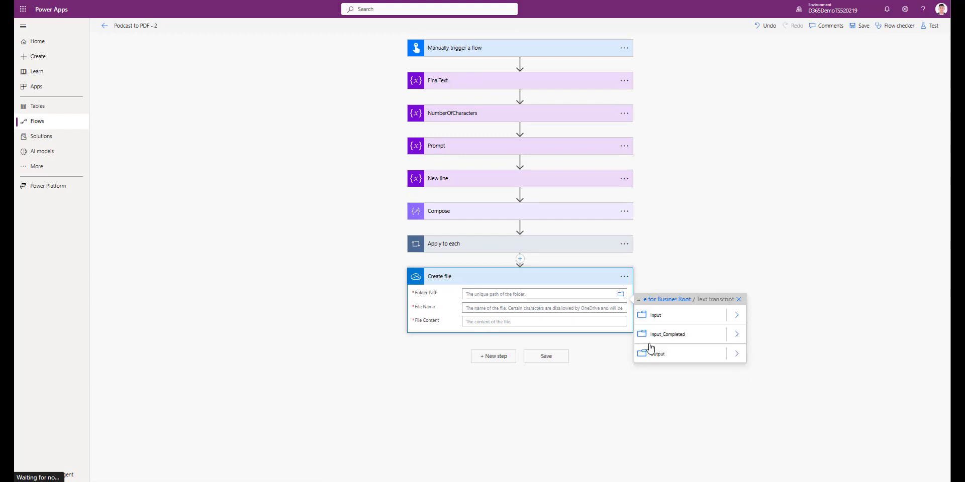
{"action": "left_click", "coordinate": [735, 360]}
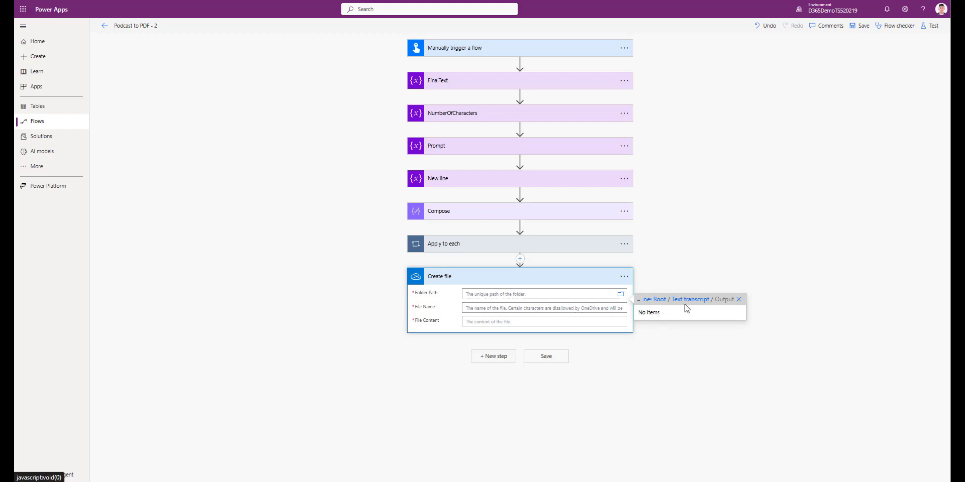
{"action": "left_click", "coordinate": [725, 300]}
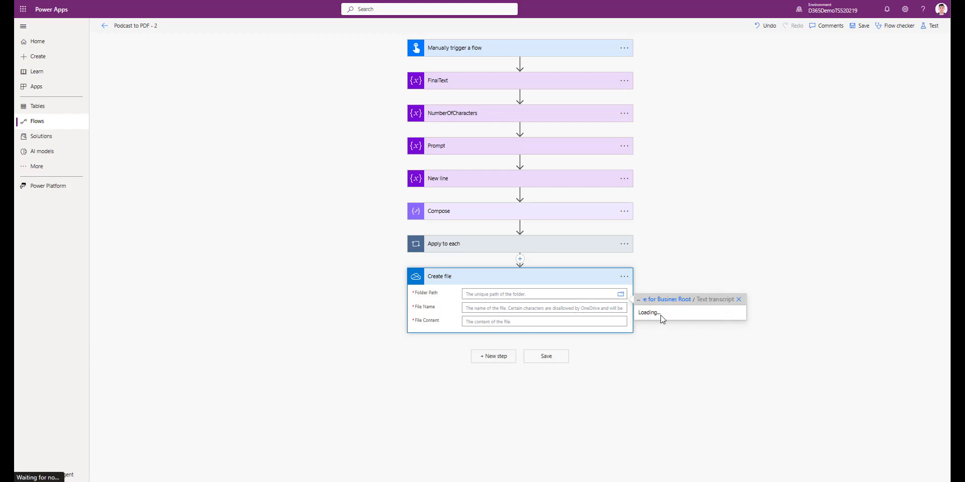
{"action": "left_click", "coordinate": [563, 294]}
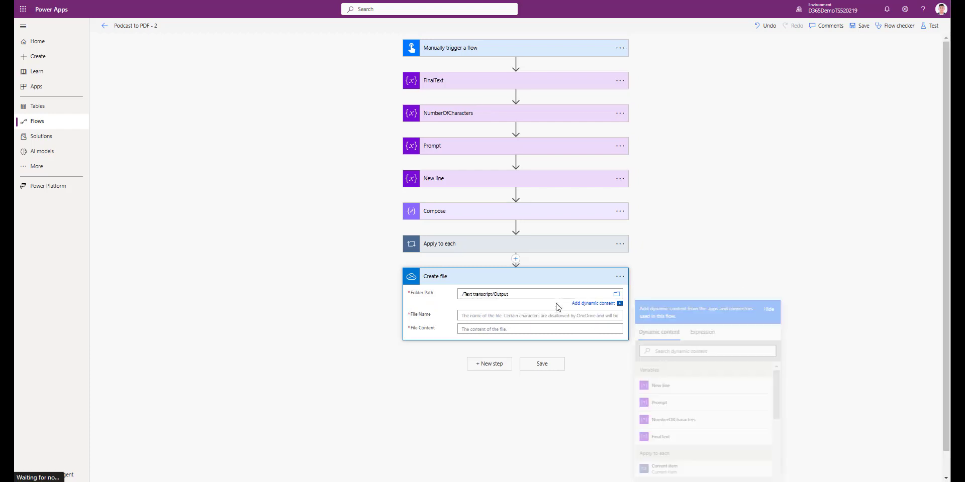
Add a second text input called Name to the manual trigger and collapse the trigger
{"action": "left_click", "coordinate": [535, 308]}
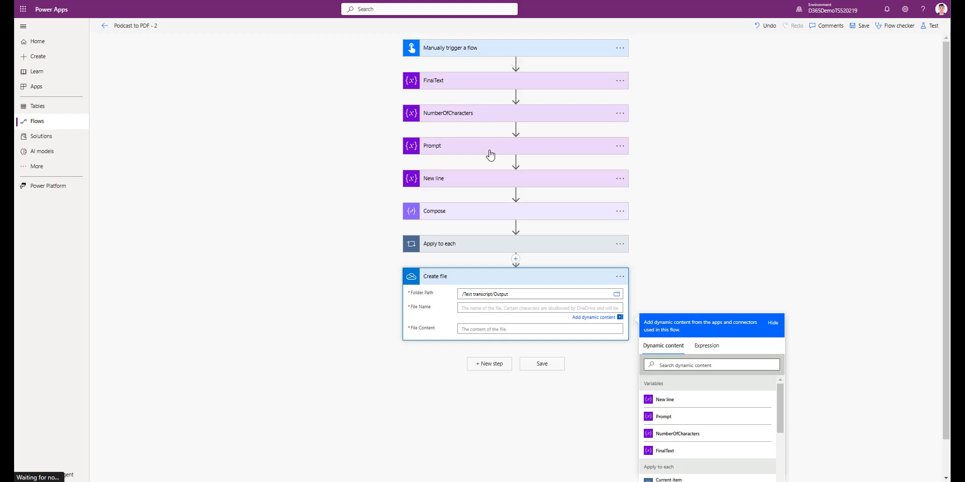
{"action": "left_click", "coordinate": [430, 53]}
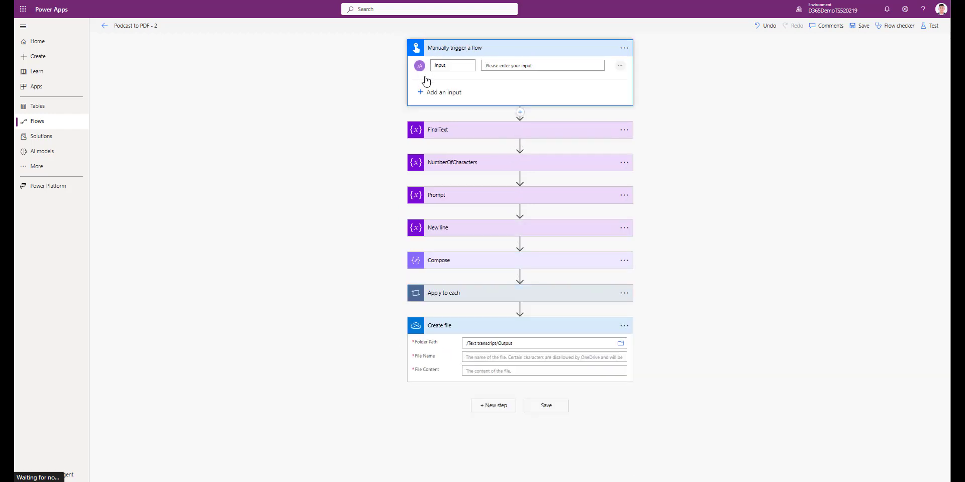
{"action": "left_click", "coordinate": [455, 93]}
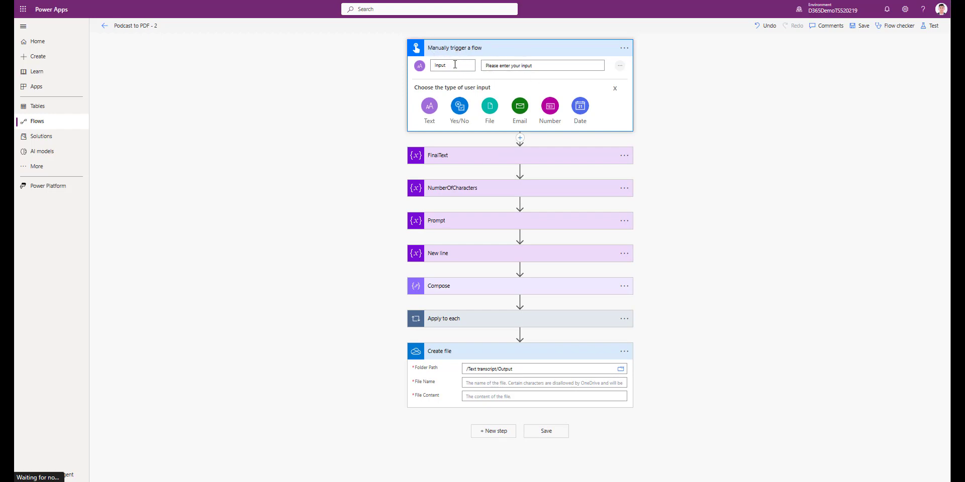
{"action": "left_click", "coordinate": [429, 106]}
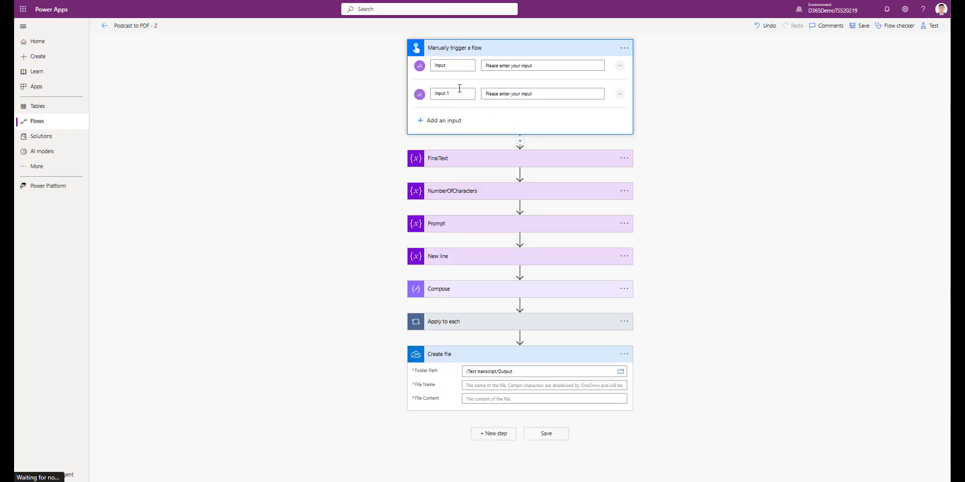
{"action": "left_click_drag", "start_coordinate": [459, 88], "coordinate": [429, 91]}
{"action": "type", "text": "Name"}
{"action": "left_click", "coordinate": [465, 94]}
{"action": "left_click", "coordinate": [505, 53]}
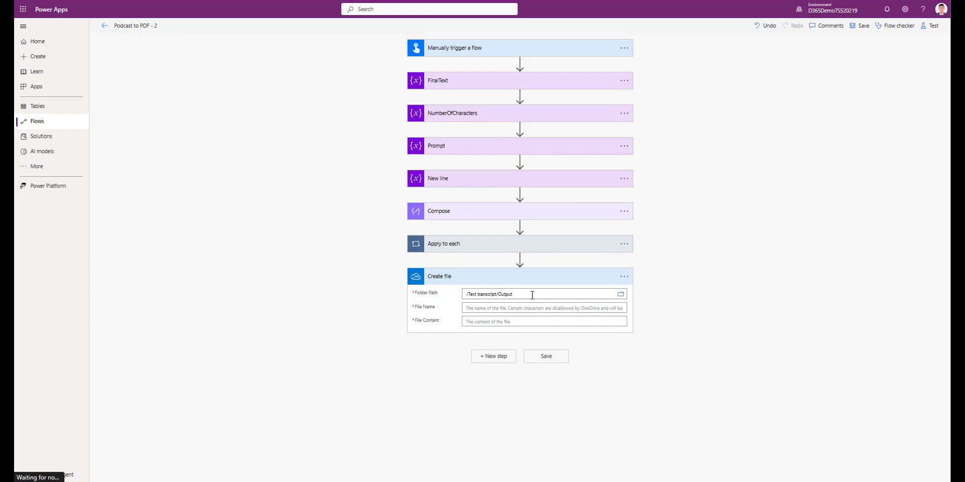
Set the Create file action's file name to the trigger's Name, an underscore, the expression utcNow() and the extension .html
{"action": "left_click", "coordinate": [499, 307]}
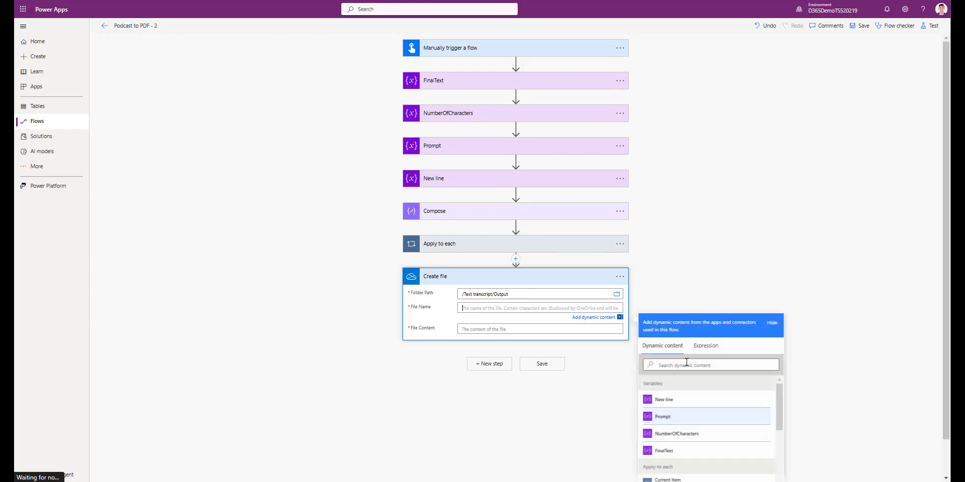
{"action": "left_click_drag", "start_coordinate": [782, 357], "coordinate": [823, 416]}
{"action": "scroll", "coordinate": [754, 412], "scroll_direction": "up", "scroll_amount": 5}
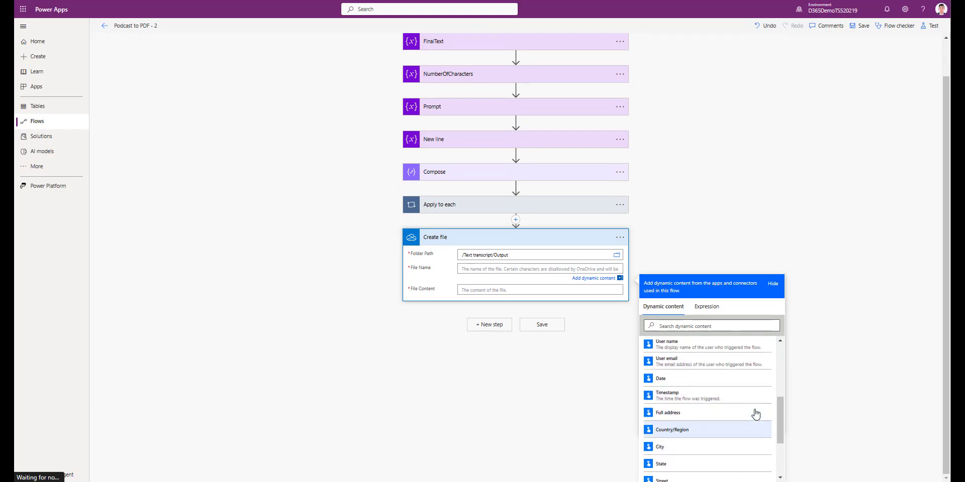
{"action": "scroll", "coordinate": [700, 455], "scroll_direction": "down", "scroll_amount": 5}
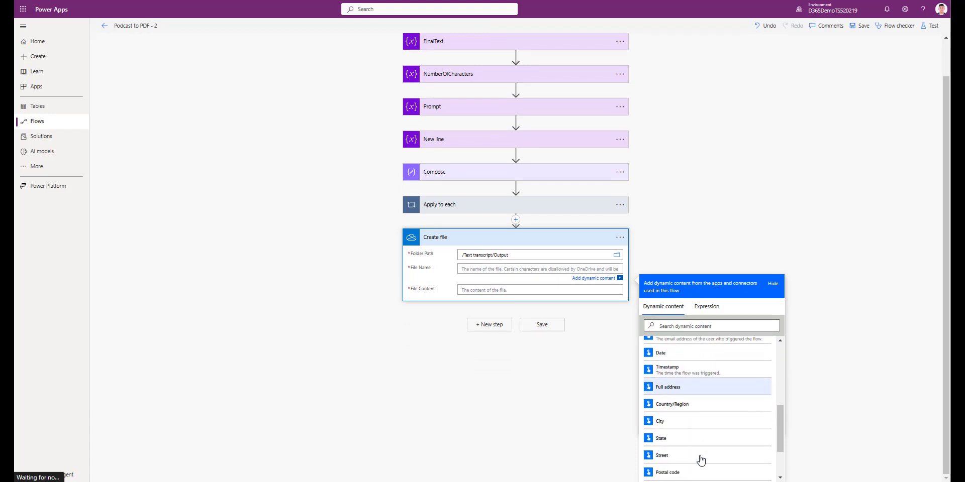
{"action": "left_click", "coordinate": [700, 447]}
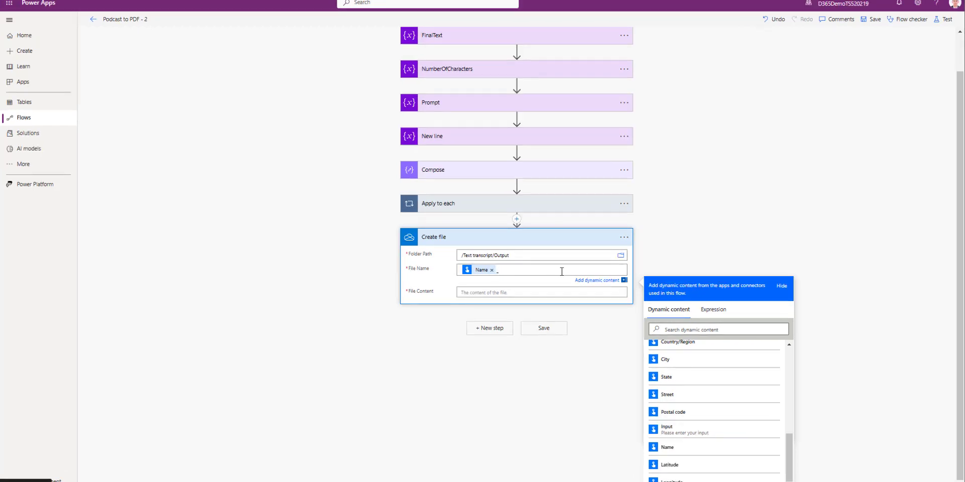
{"action": "left_click", "coordinate": [714, 314]}
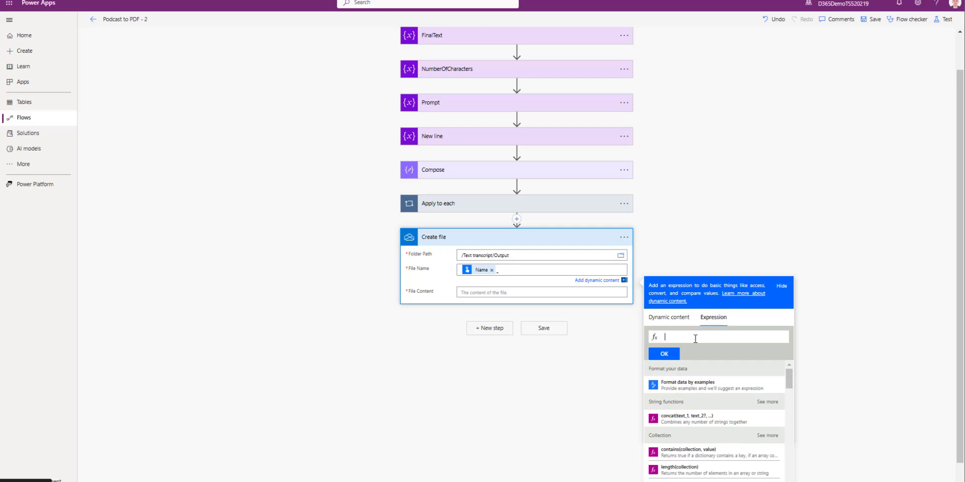
{"action": "type", "text": "utc"}
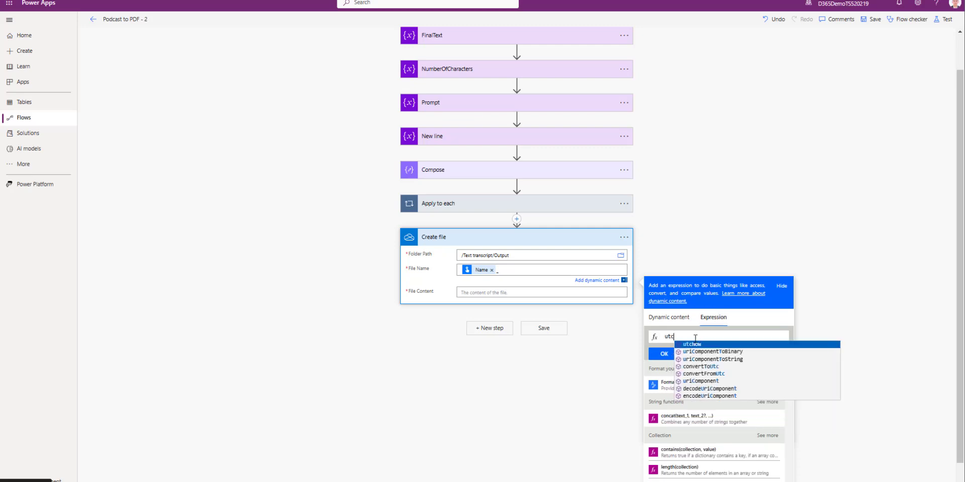
{"action": "left_click", "coordinate": [692, 346]}
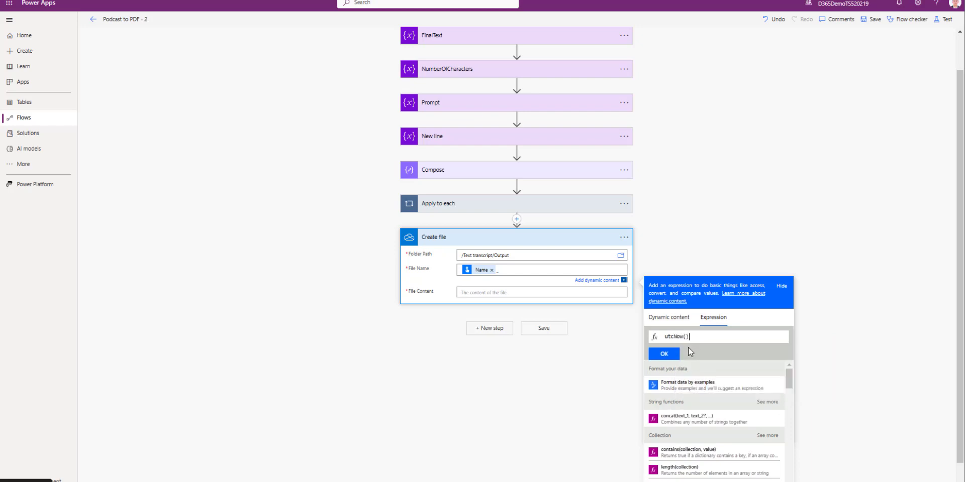
{"action": "left_click", "coordinate": [664, 353]}
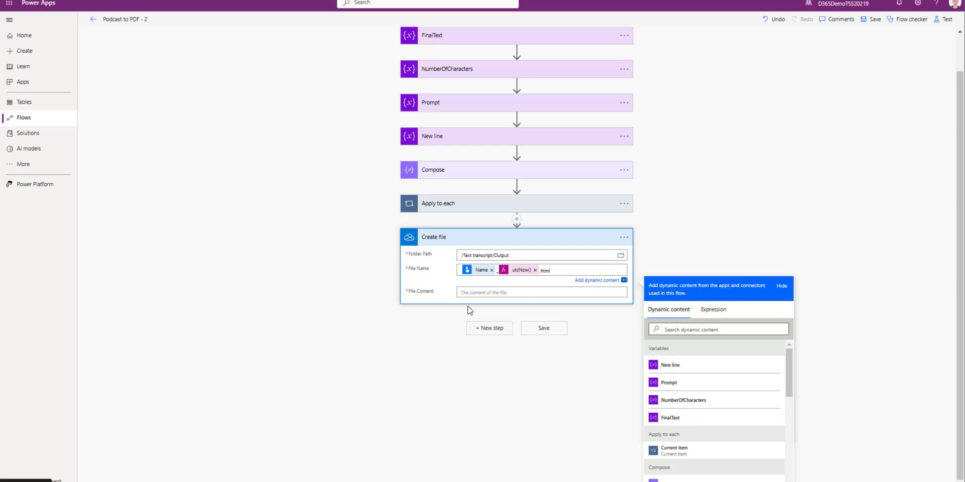
Set the Create file action's file content to the FinalText variable
{"action": "left_click", "coordinate": [486, 296]}
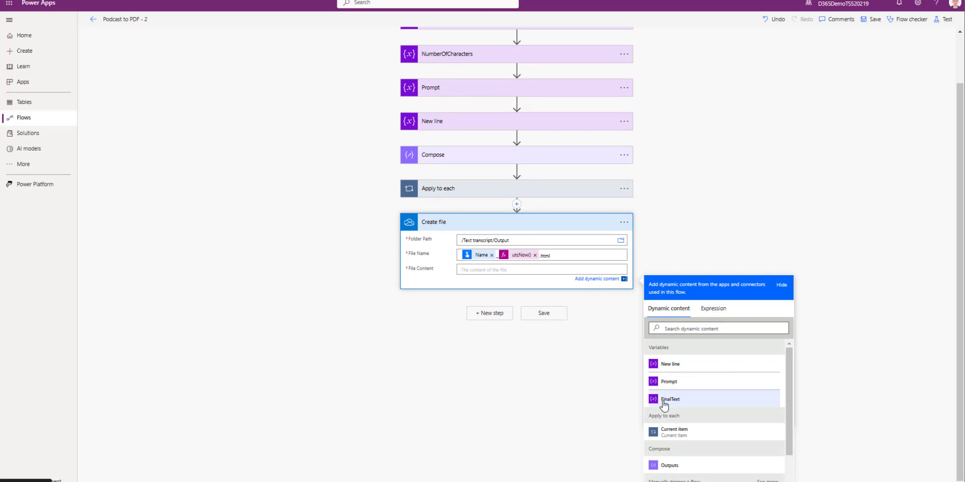
{"action": "left_click", "coordinate": [684, 401]}
{"action": "left_click", "coordinate": [722, 255]}
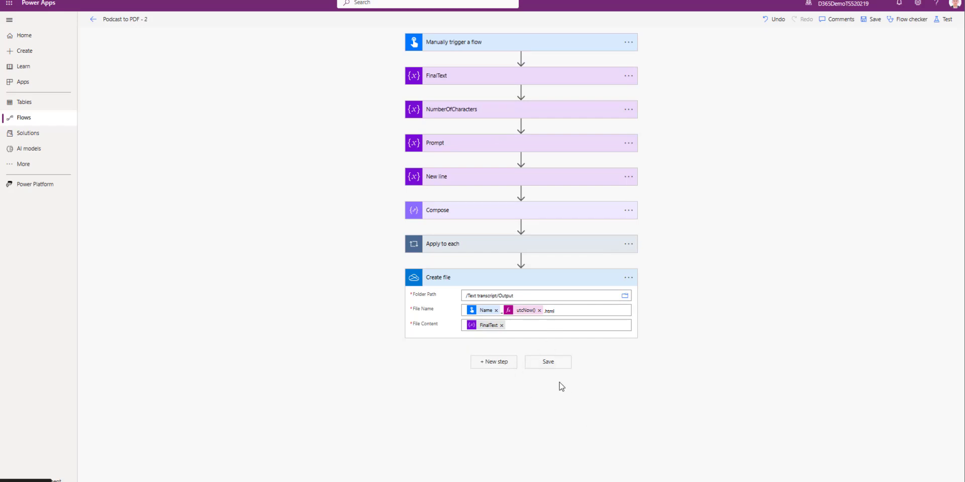
Add a OneDrive for Business Convert file (preview) action as a new step after Create file
{"action": "left_click", "coordinate": [513, 364]}
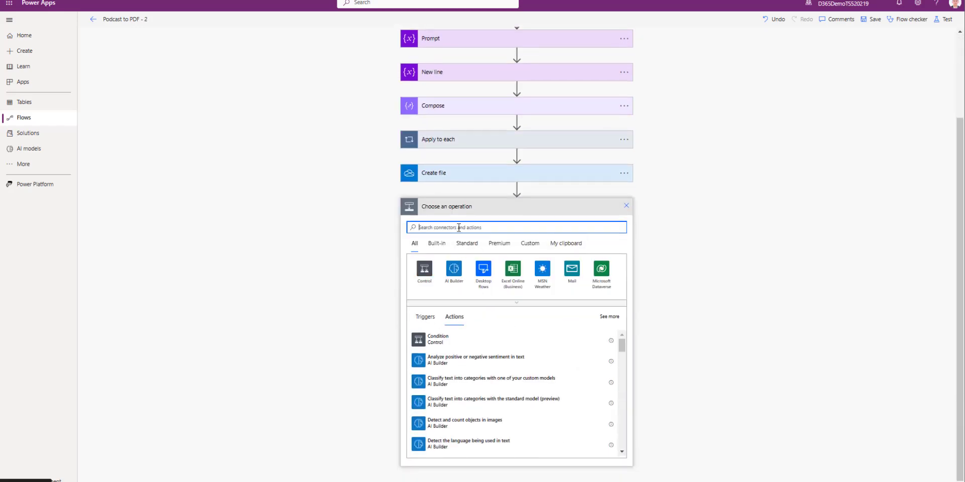
{"action": "type", "text": "convert"}
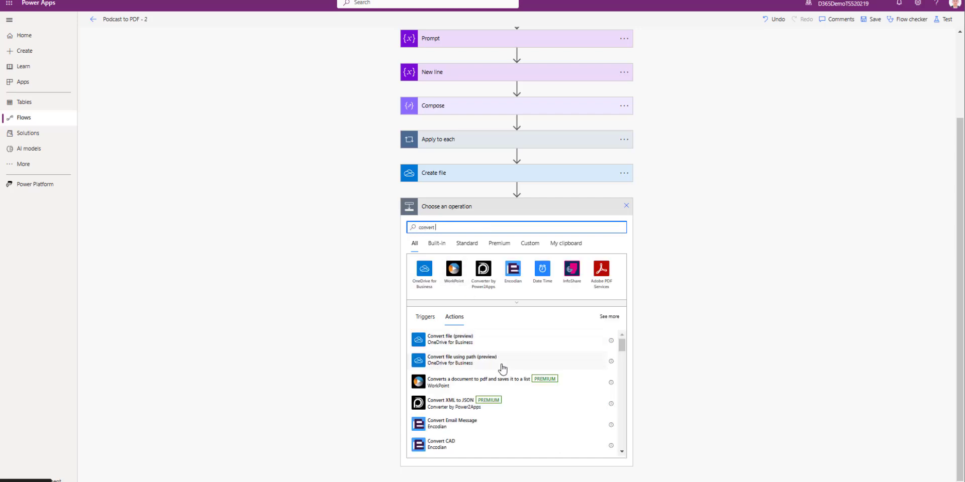
{"action": "left_click", "coordinate": [478, 342]}
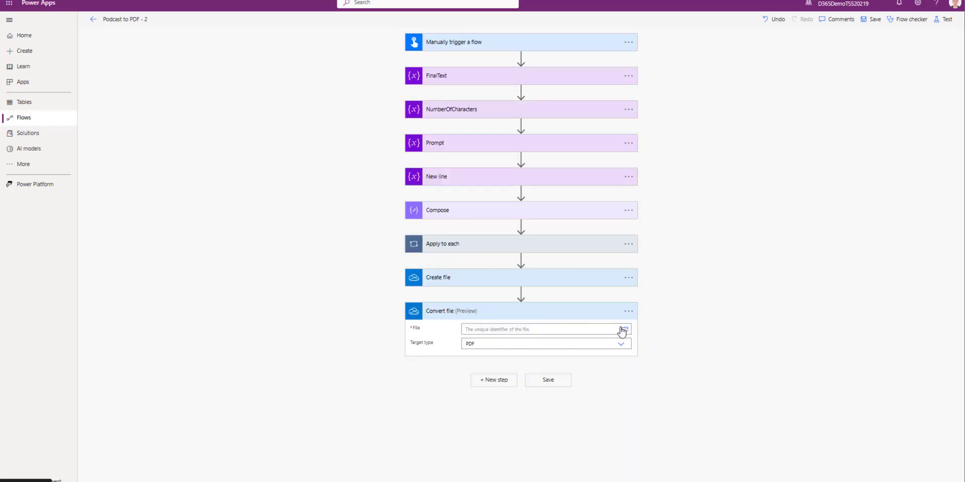
Rename the Create file action to "Create html"
{"action": "left_click", "coordinate": [582, 332]}
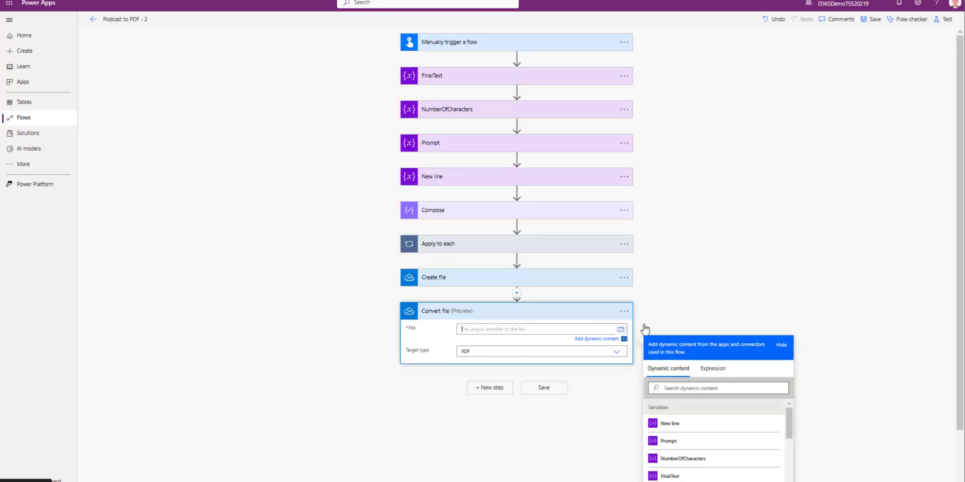
{"action": "scroll", "coordinate": [669, 321], "scroll_direction": "down", "scroll_amount": 1}
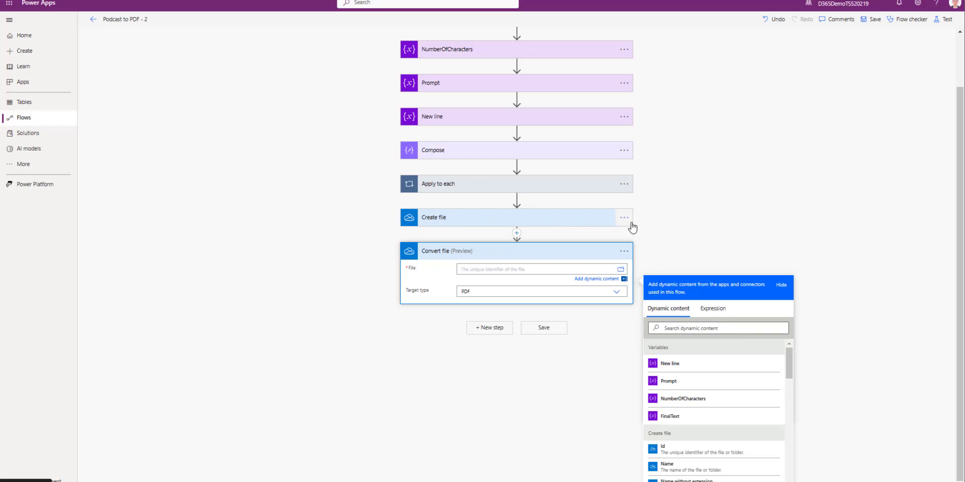
{"action": "left_click", "coordinate": [639, 237]}
{"action": "left_click", "coordinate": [628, 278]}
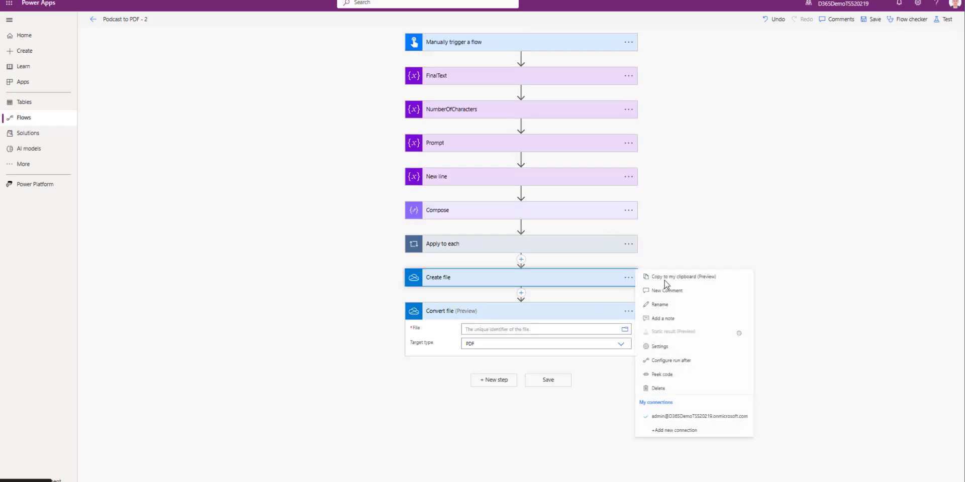
{"action": "left_click", "coordinate": [663, 304]}
{"action": "key", "text": "End"}
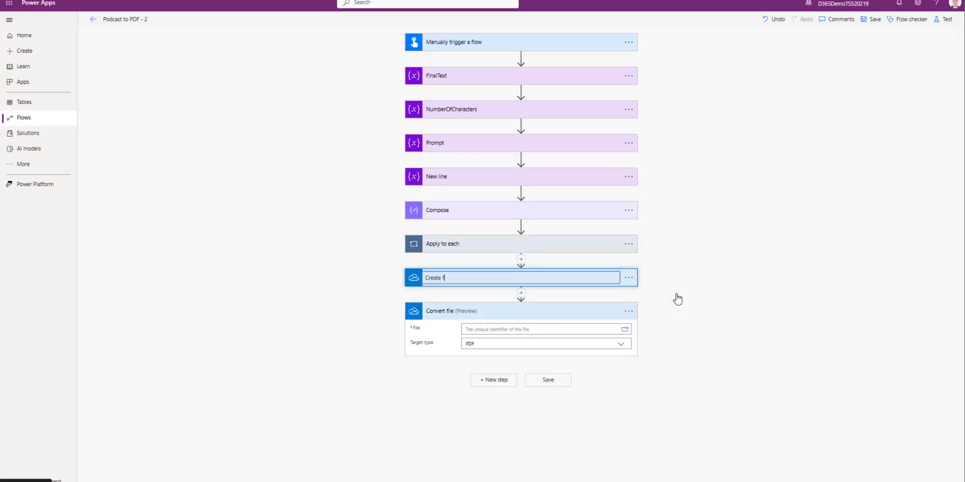
{"action": "type", "text": "html"}
Set the Convert file action's File to the Id output of Create html
{"action": "left_click", "coordinate": [583, 330]}
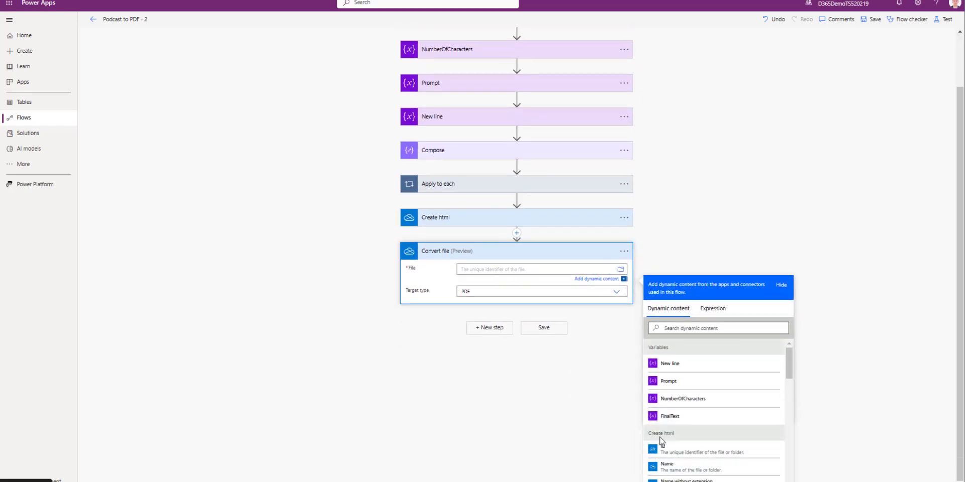
{"action": "left_click", "coordinate": [674, 451]}
{"action": "left_click", "coordinate": [553, 387]}
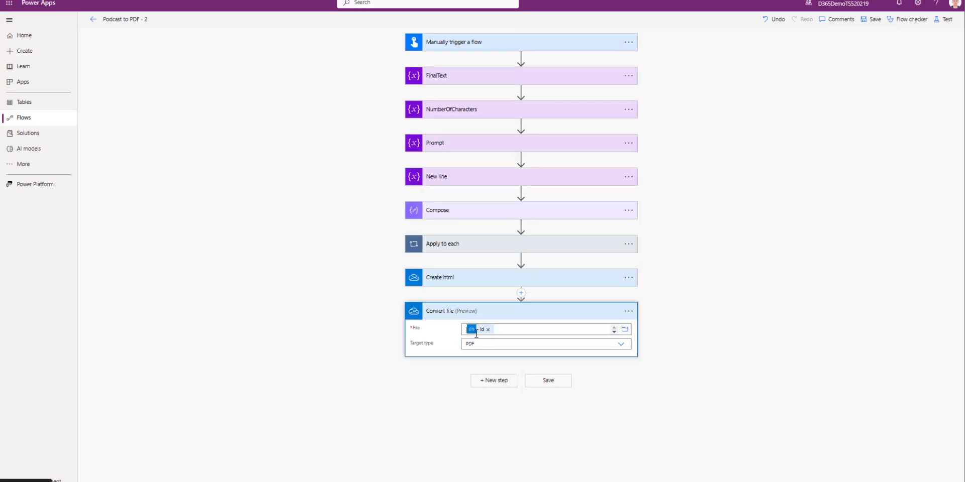
Add another OneDrive for Business Create file action as a new step after Convert file
{"action": "left_click", "coordinate": [492, 381]}
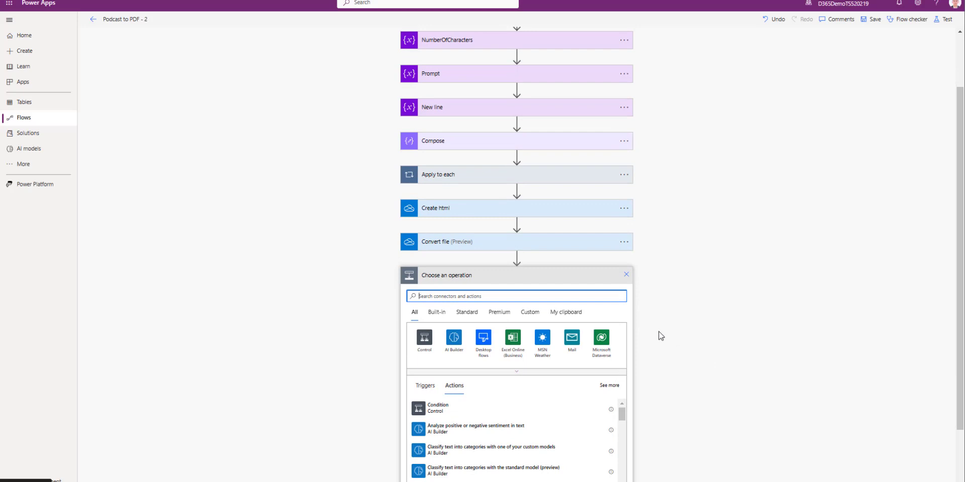
{"action": "type", "text": "create"}
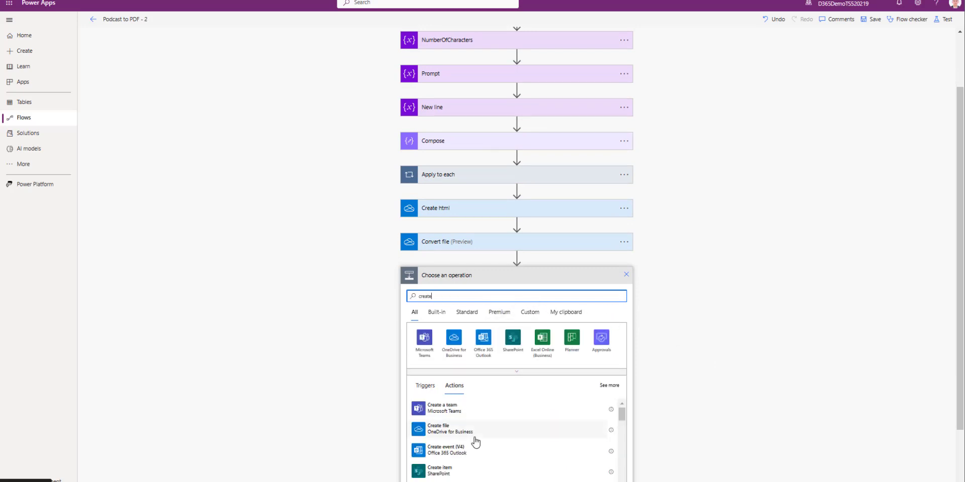
{"action": "left_click", "coordinate": [649, 406]}
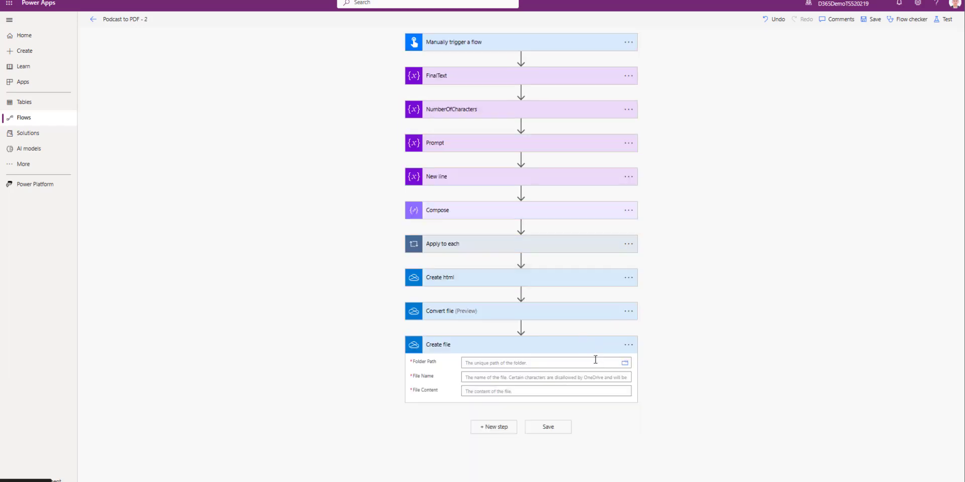
Set the new Create file action's folder path to /Text transcript/Output
{"action": "left_click", "coordinate": [626, 363]}
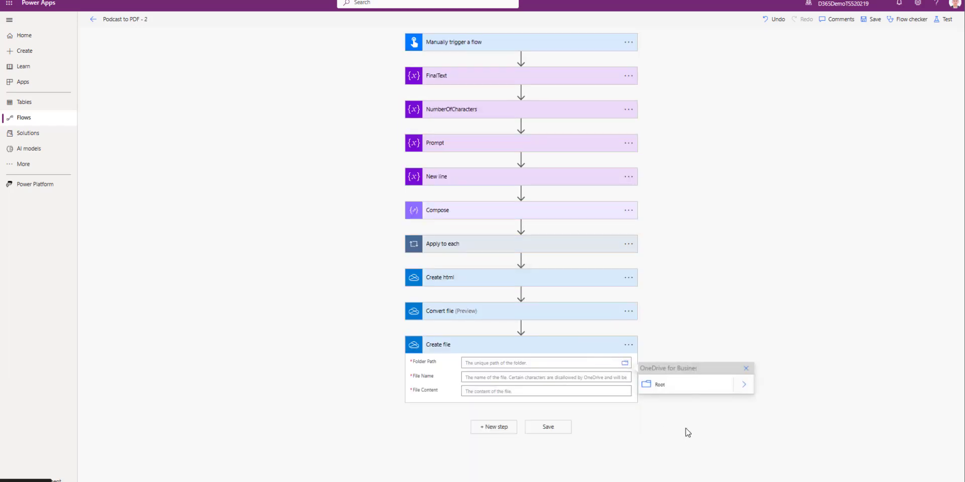
{"action": "left_click", "coordinate": [742, 387]}
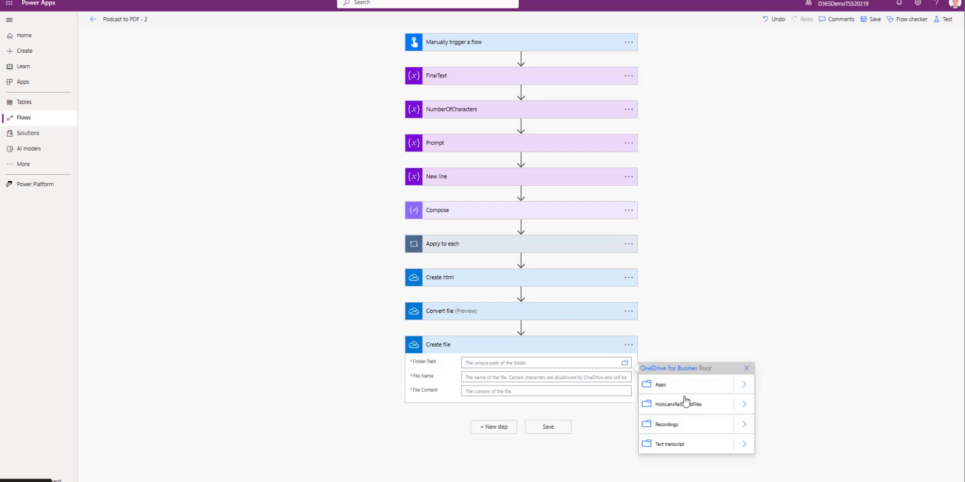
{"action": "left_click", "coordinate": [743, 446]}
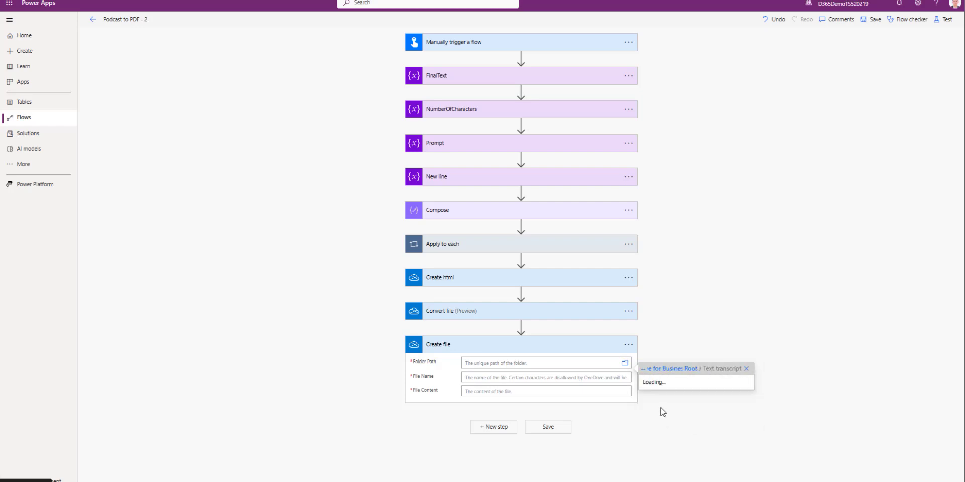
{"action": "left_click", "coordinate": [659, 425]}
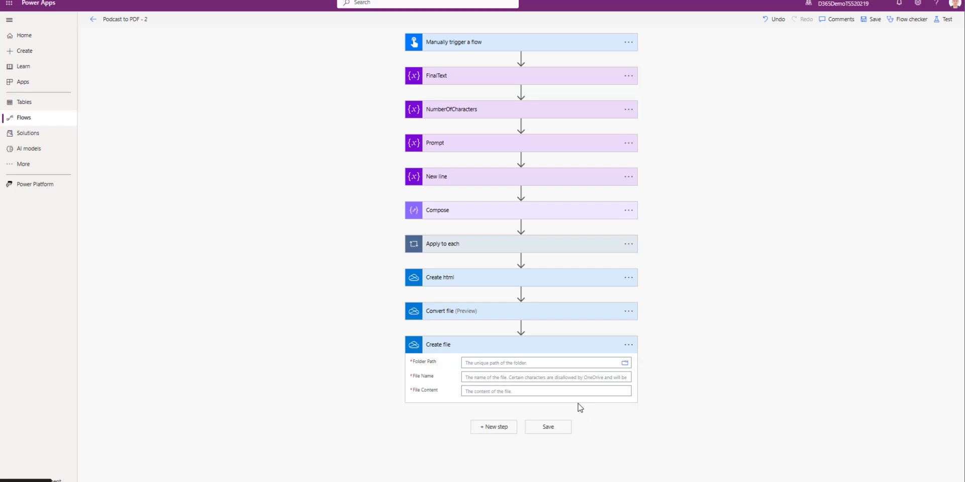
Set the new Create file action's file name to Convert file's File name output, an underscore and the expression utcNow()
{"action": "left_click", "coordinate": [548, 380]}
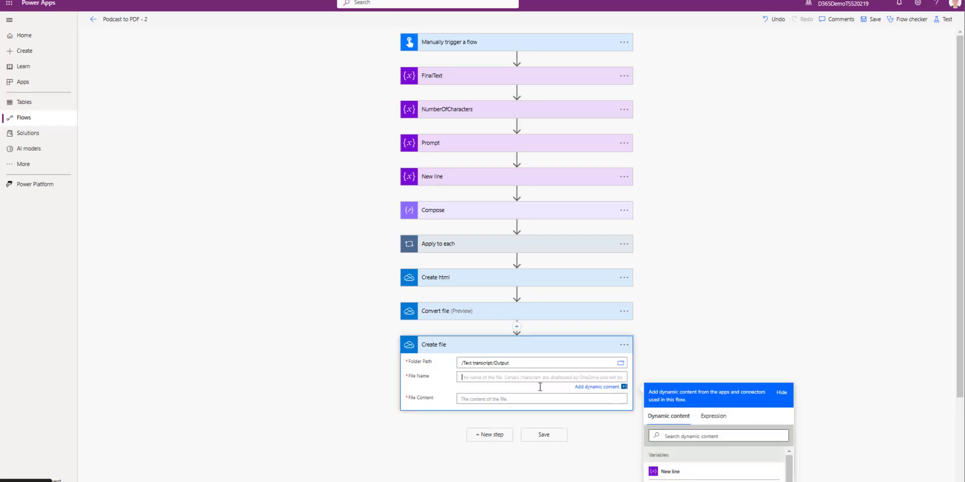
{"action": "scroll", "coordinate": [578, 388], "scroll_direction": "down", "scroll_amount": 2}
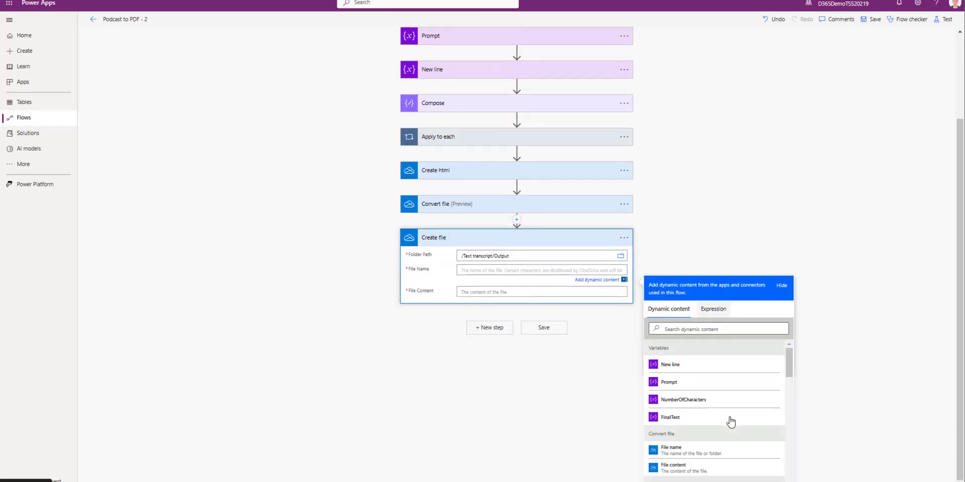
{"action": "left_click", "coordinate": [707, 451]}
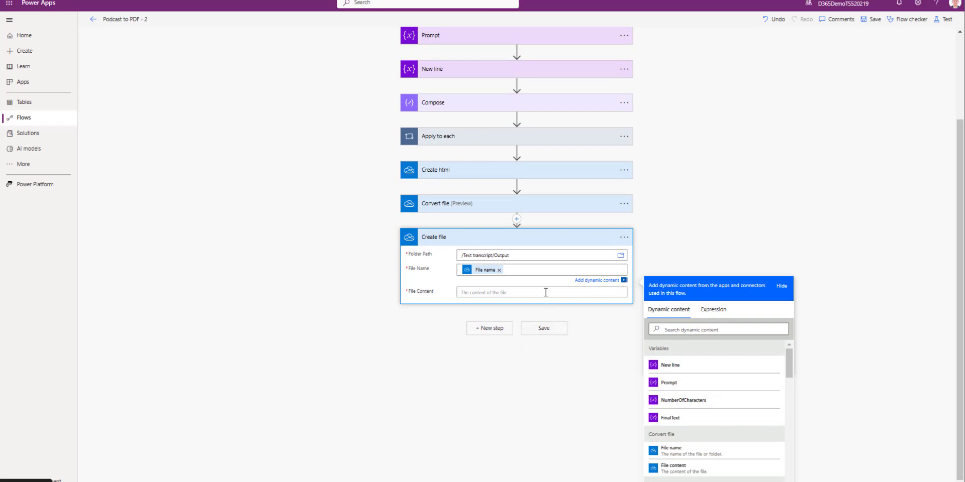
{"action": "left_click", "coordinate": [724, 316]}
{"action": "type", "text": "utc"}
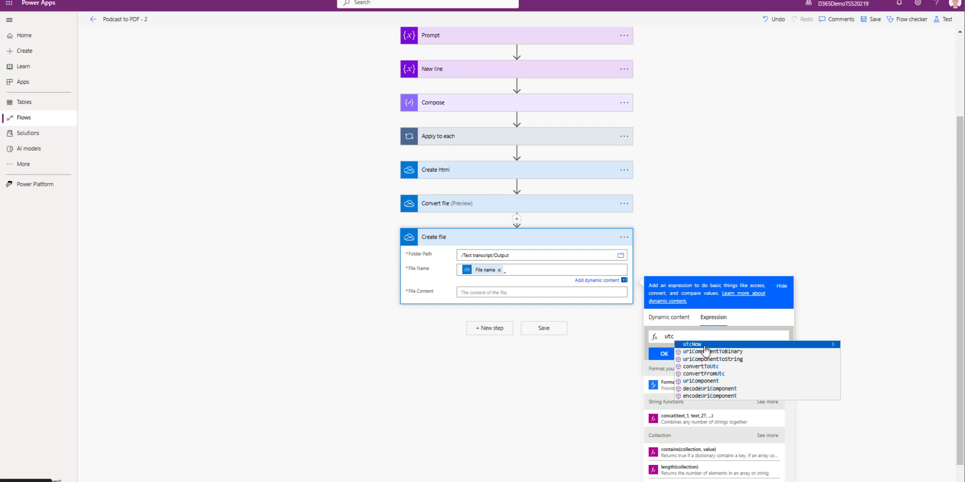
{"action": "left_click", "coordinate": [706, 344]}
{"action": "left_click", "coordinate": [664, 354]}
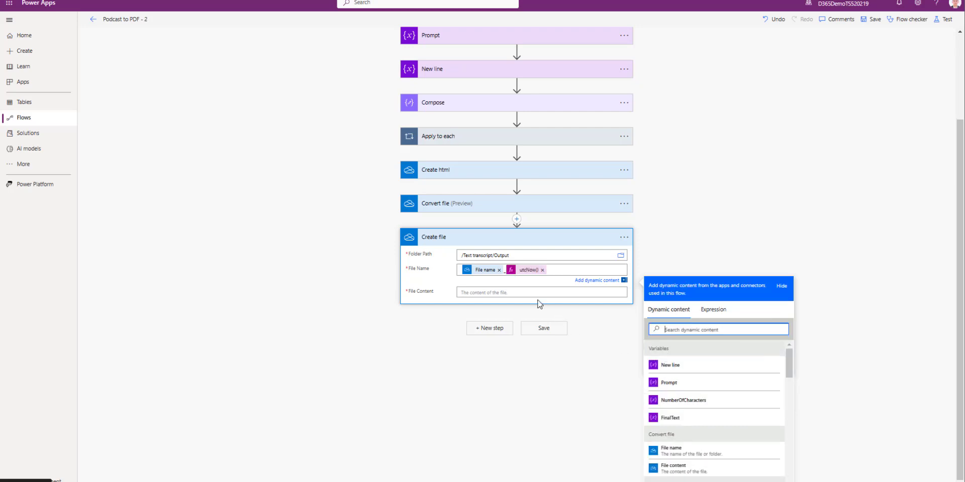
Set the new Create file action's file content to the File content output of Convert file
{"action": "left_click", "coordinate": [525, 293]}
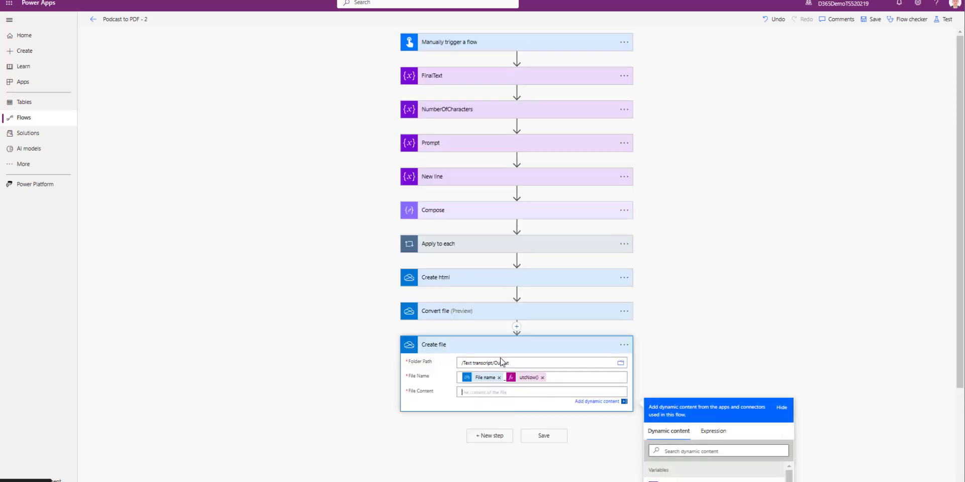
{"action": "scroll", "coordinate": [855, 457], "scroll_direction": "down", "scroll_amount": 2}
{"action": "scroll", "coordinate": [854, 458], "scroll_direction": "down", "scroll_amount": 1}
{"action": "scroll", "coordinate": [769, 428], "scroll_direction": "down", "scroll_amount": 3}
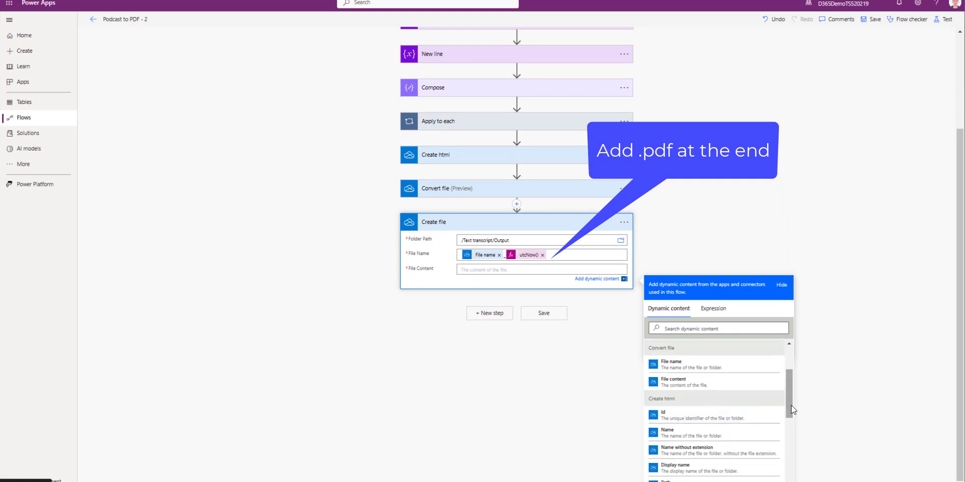
{"action": "scroll", "coordinate": [729, 400], "scroll_direction": "up", "scroll_amount": 1}
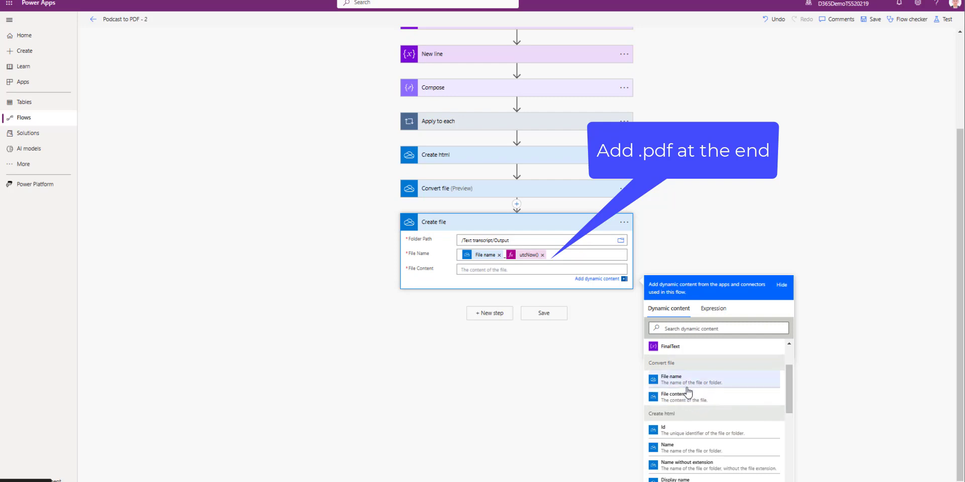
{"action": "left_click", "coordinate": [676, 399]}
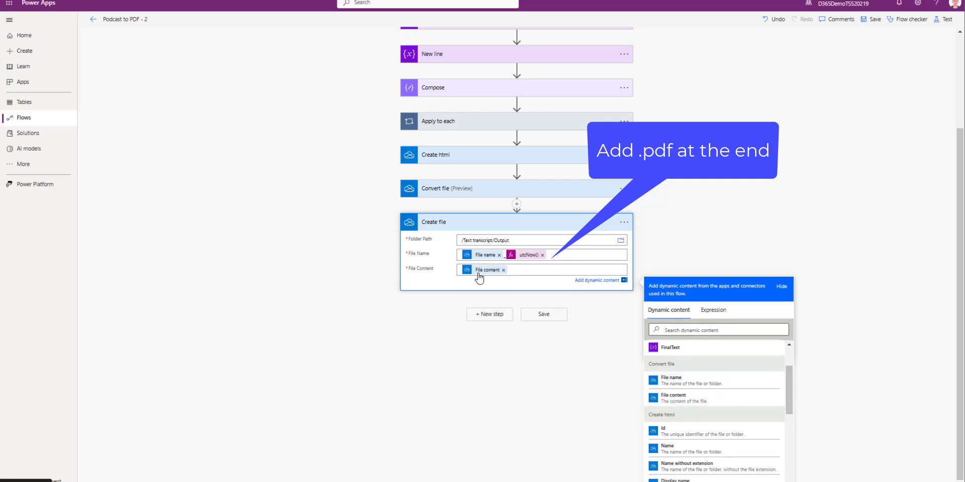
{"action": "left_click", "coordinate": [560, 363]}
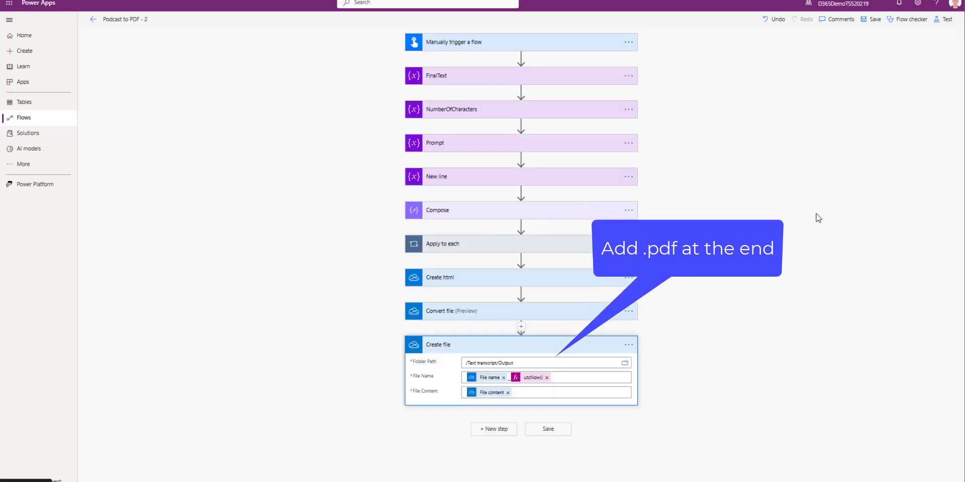
Save the flow and start a manual test, continuing past the connection check to the run inputs
{"action": "left_click", "coordinate": [862, 25]}
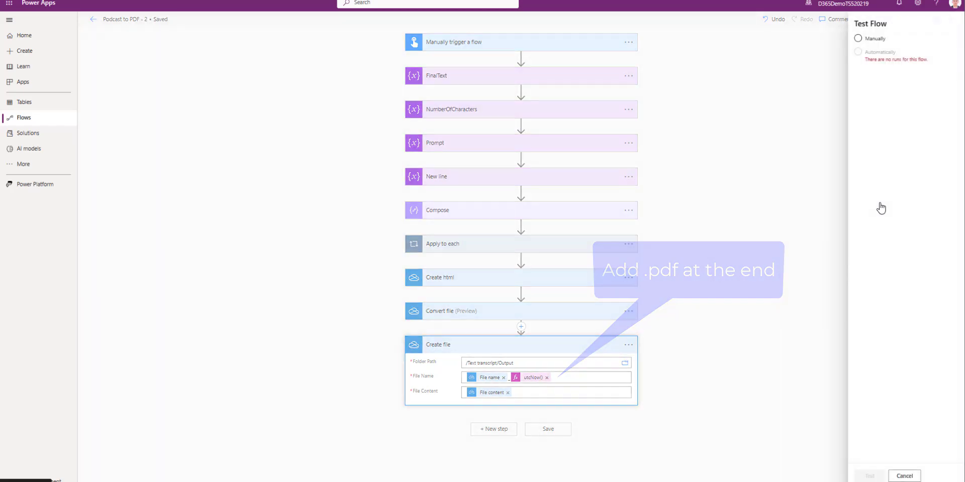
{"action": "left_click", "coordinate": [842, 38]}
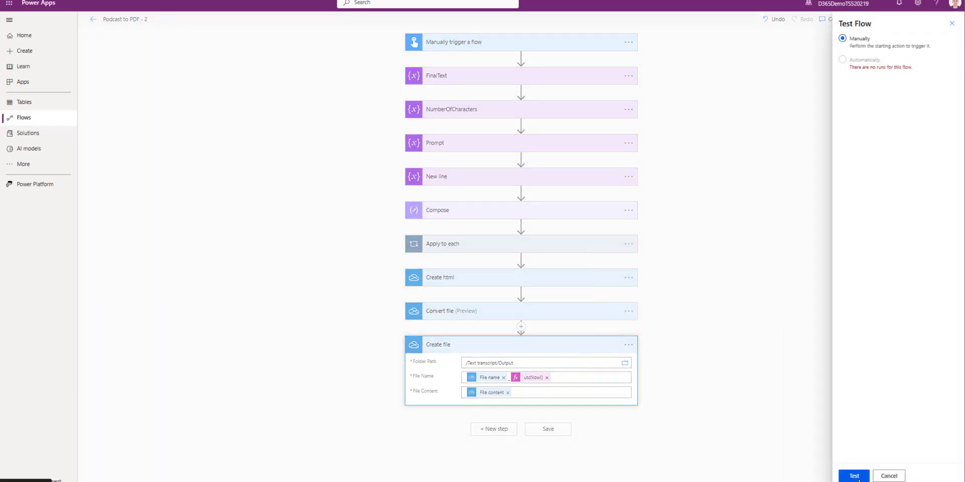
{"action": "left_click", "coordinate": [854, 477]}
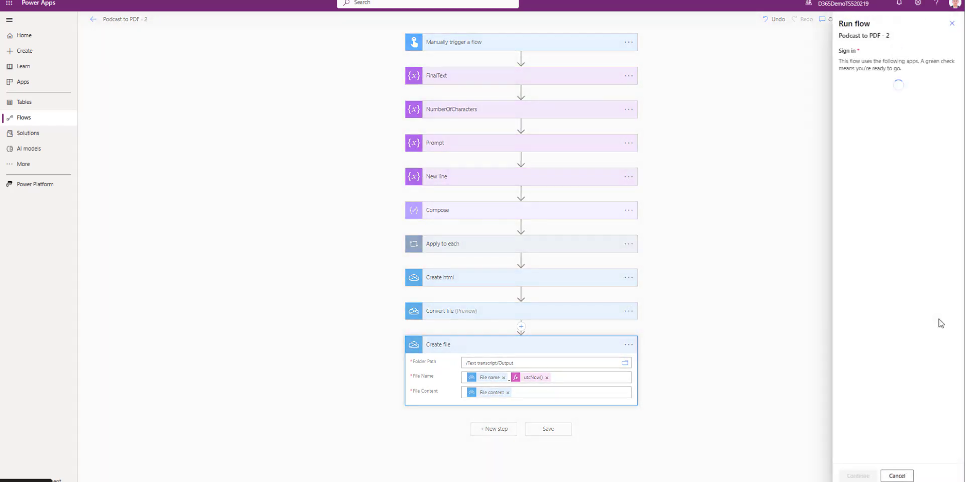
{"action": "left_click", "coordinate": [858, 476]}
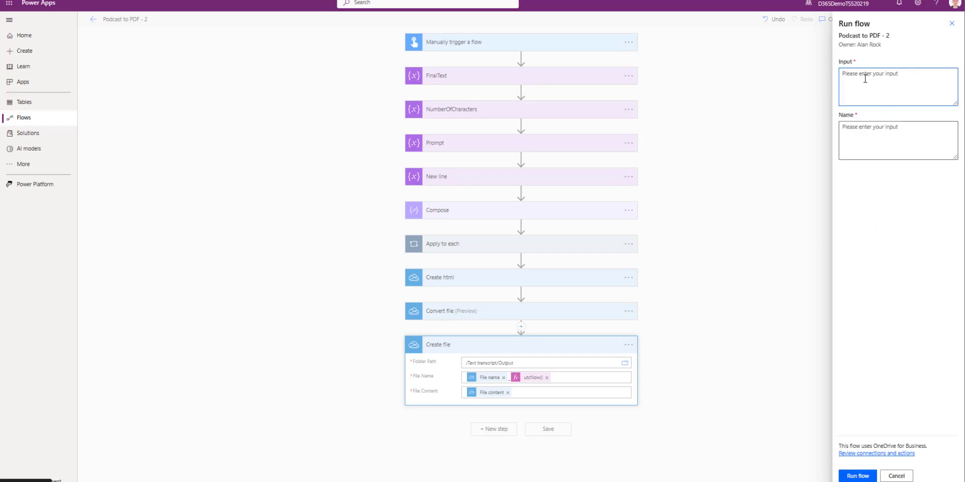
{"action": "left_click", "coordinate": [865, 79]}
{"action": "left_click", "coordinate": [884, 144]}
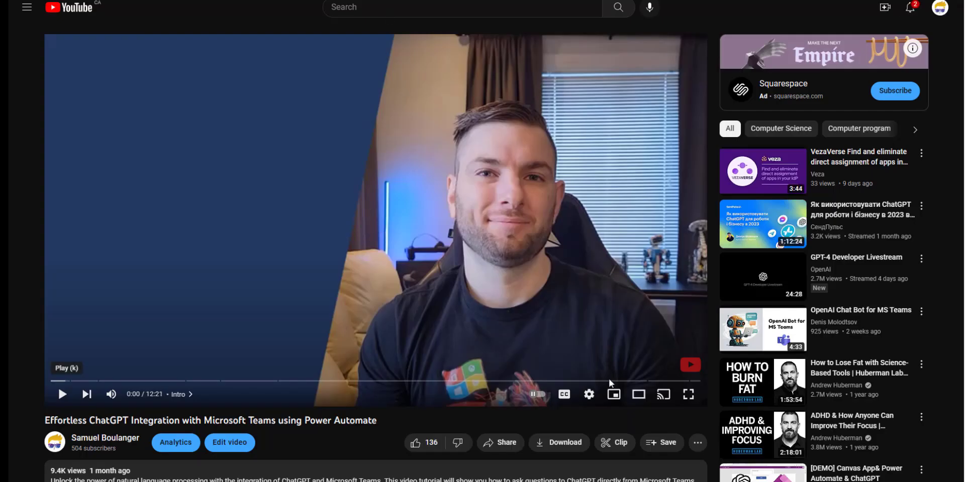
On the YouTube page of the ChatGPT and Microsoft Teams integration video, show the transcript and copy its entire text
{"action": "left_click", "coordinate": [697, 445]}
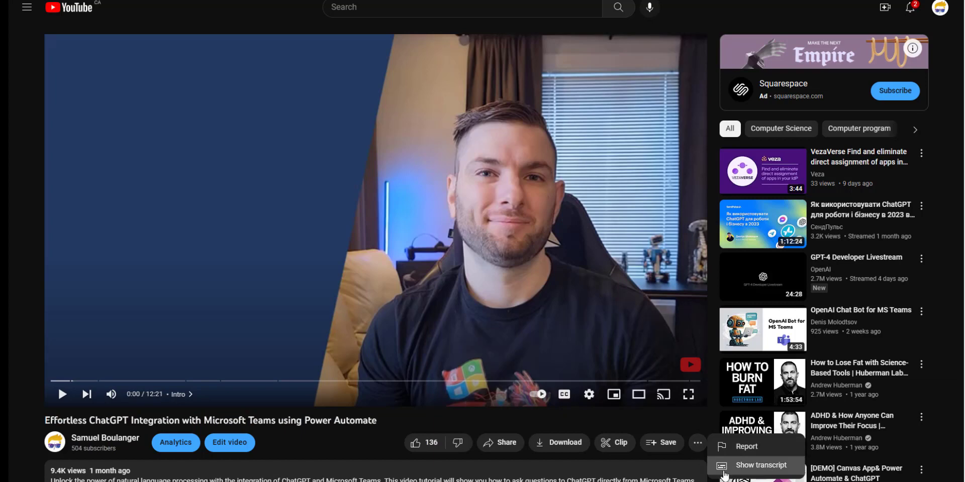
{"action": "left_click", "coordinate": [756, 466]}
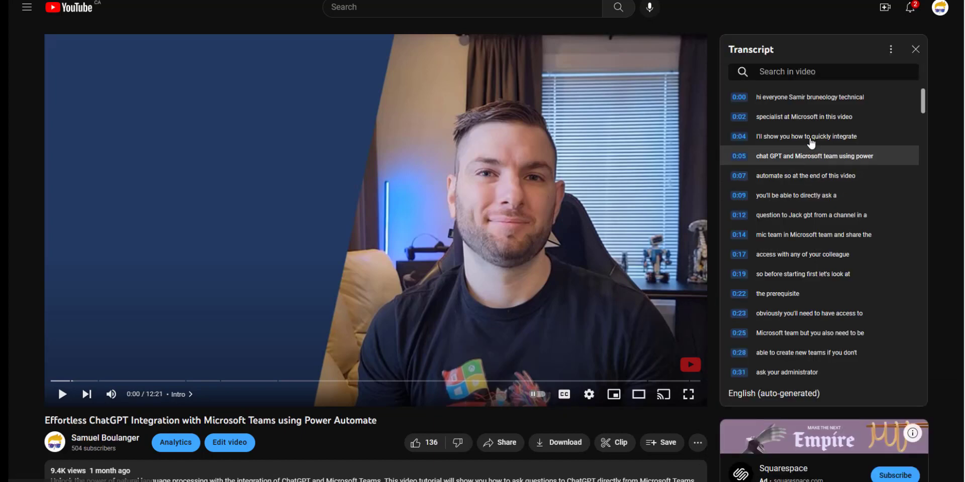
{"action": "double_click", "coordinate": [759, 98]}
{"action": "left_click_drag", "start_coordinate": [789, 108], "coordinate": [897, 406]}
{"action": "scroll", "coordinate": [916, 240], "scroll_direction": "down", "scroll_amount": 10}
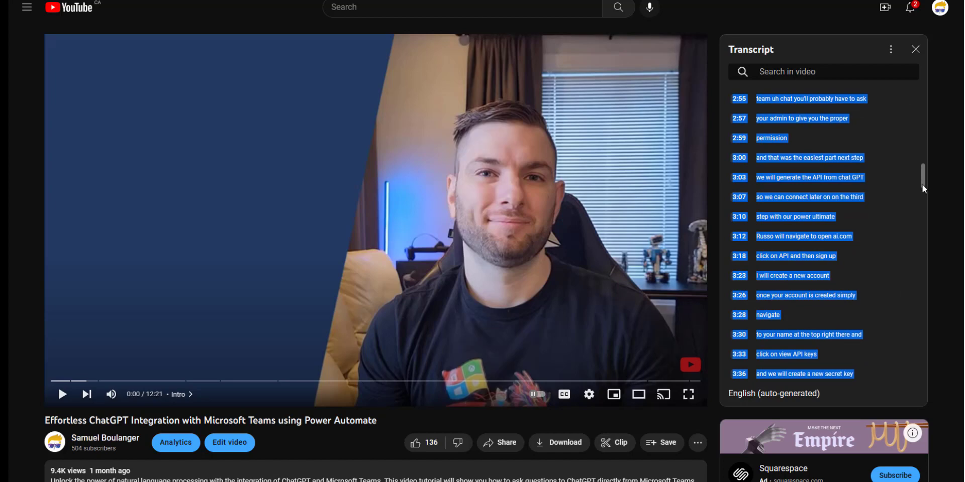
{"action": "left_click_drag", "start_coordinate": [923, 185], "coordinate": [915, 83]}
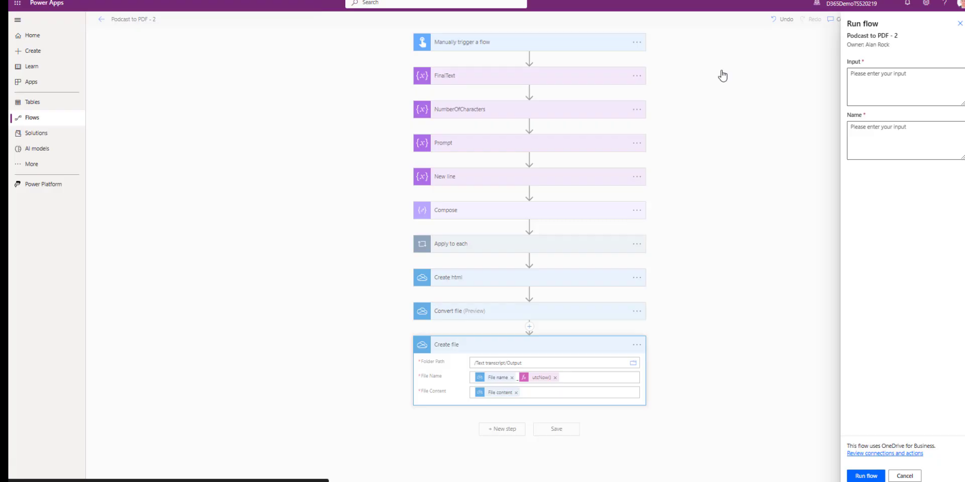
Back in Power Apps, paste the transcript as the run's Input, enter "Podcast to pdf test" as Name and run the flow
{"action": "left_click", "coordinate": [883, 95]}
{"action": "key", "text": "ctrl+v"}
{"action": "left_click", "coordinate": [912, 144]}
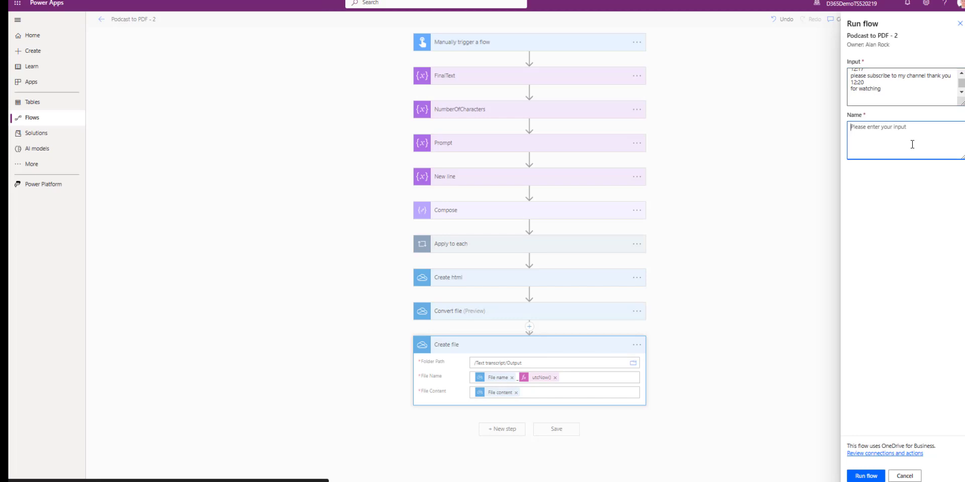
{"action": "type", "text": "M"}
{"action": "key", "text": "BackSpace"}
{"action": "type", "text": "Podcast to pdf test"}
{"action": "left_click", "coordinate": [866, 476]}
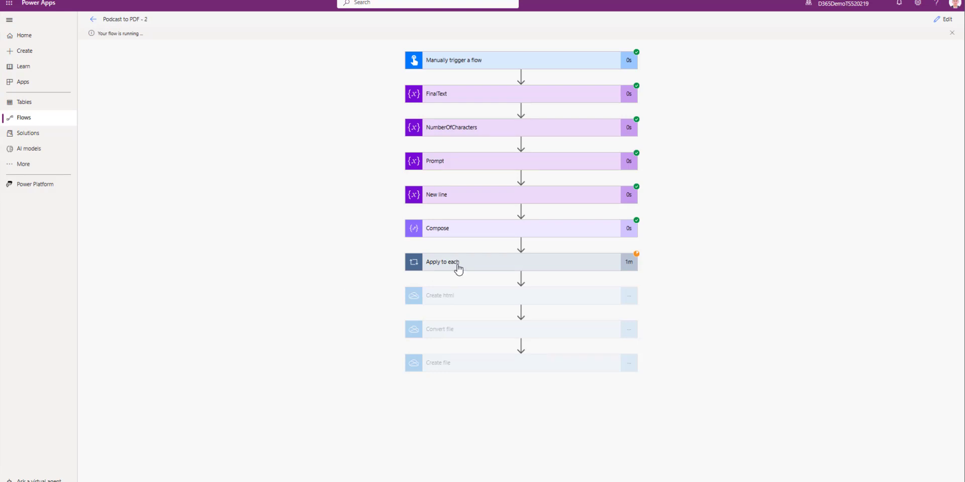
Expand Apply to each in the running flow and check the progress of both iterations
{"action": "left_click", "coordinate": [458, 269]}
{"action": "left_click", "coordinate": [458, 269]}
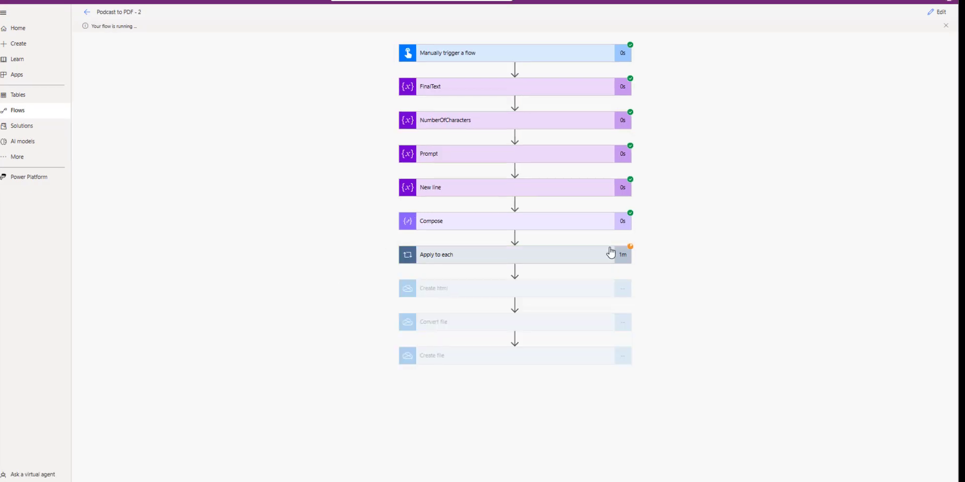
{"action": "left_click", "coordinate": [553, 257]}
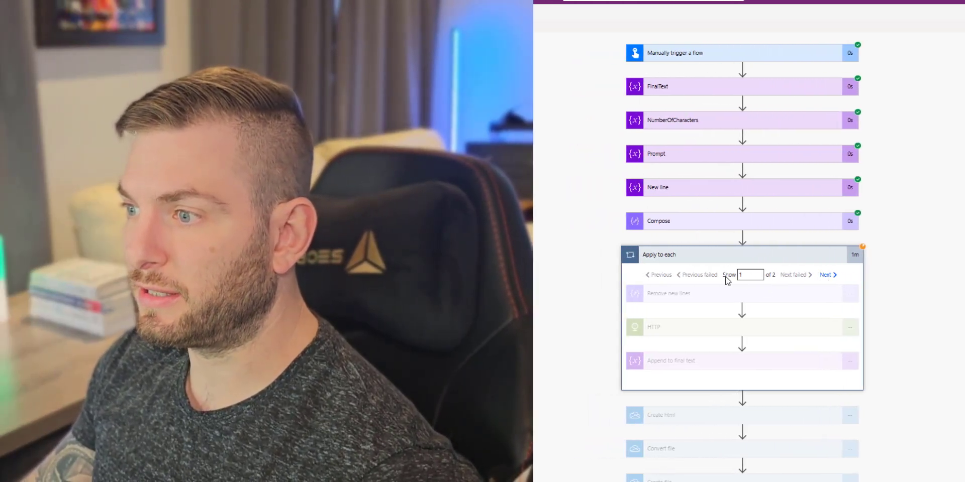
{"action": "left_click", "coordinate": [827, 276]}
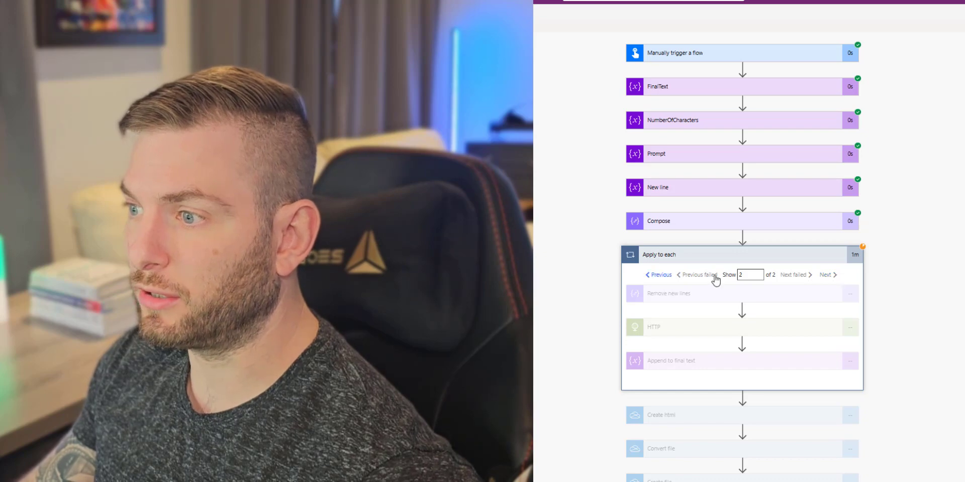
{"action": "left_click", "coordinate": [659, 278]}
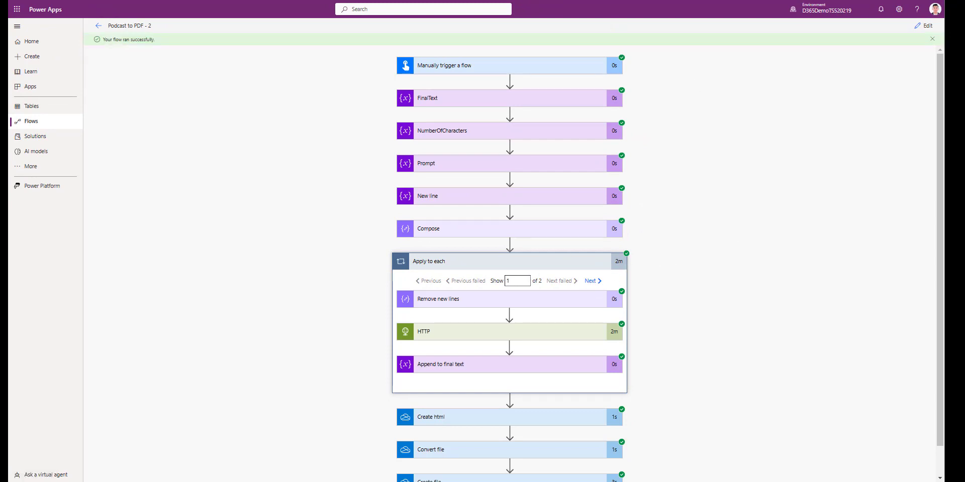
Switch to the OneDrive Output folder and open the generated "Podcast to pdf test" HTML file to review it
{"action": "key", "text": "ctrl+Tab"}
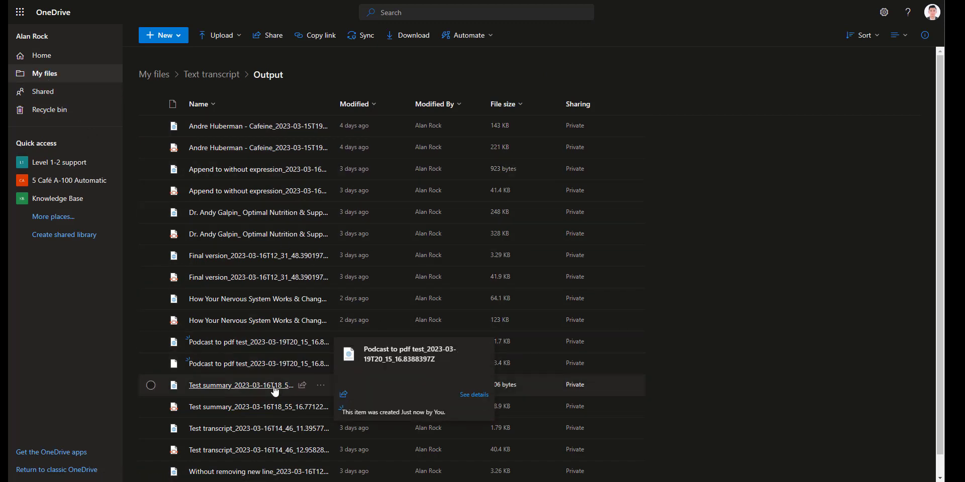
{"action": "left_click", "coordinate": [238, 364]}
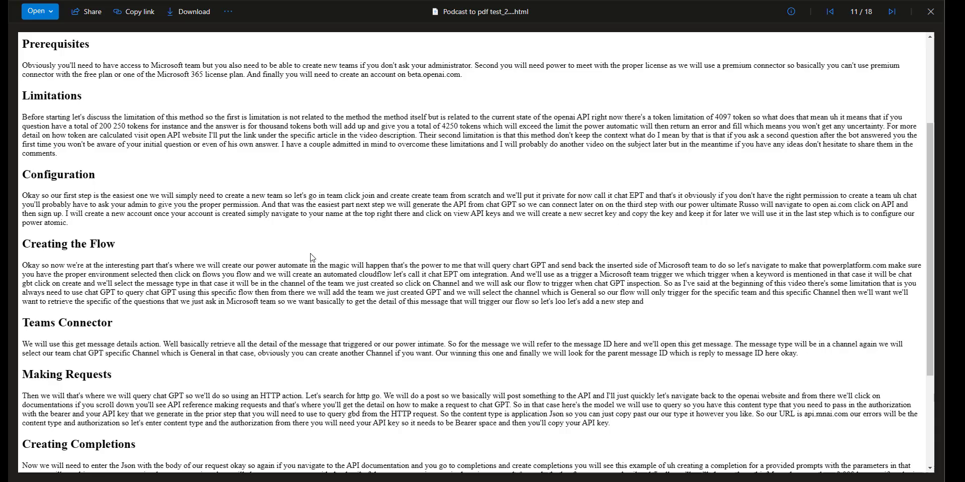